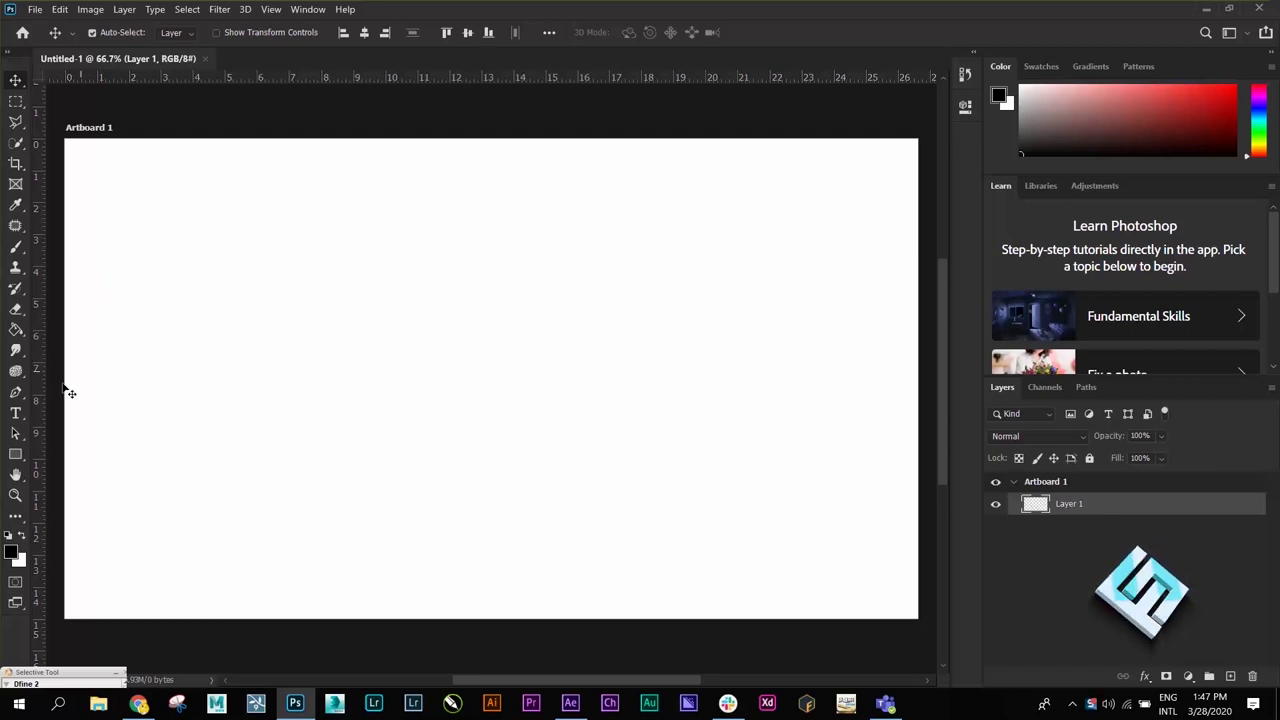
Type a name line with filler letters near the artboard's upper left and commit it
{"action": "left_click", "coordinate": [14, 416]}
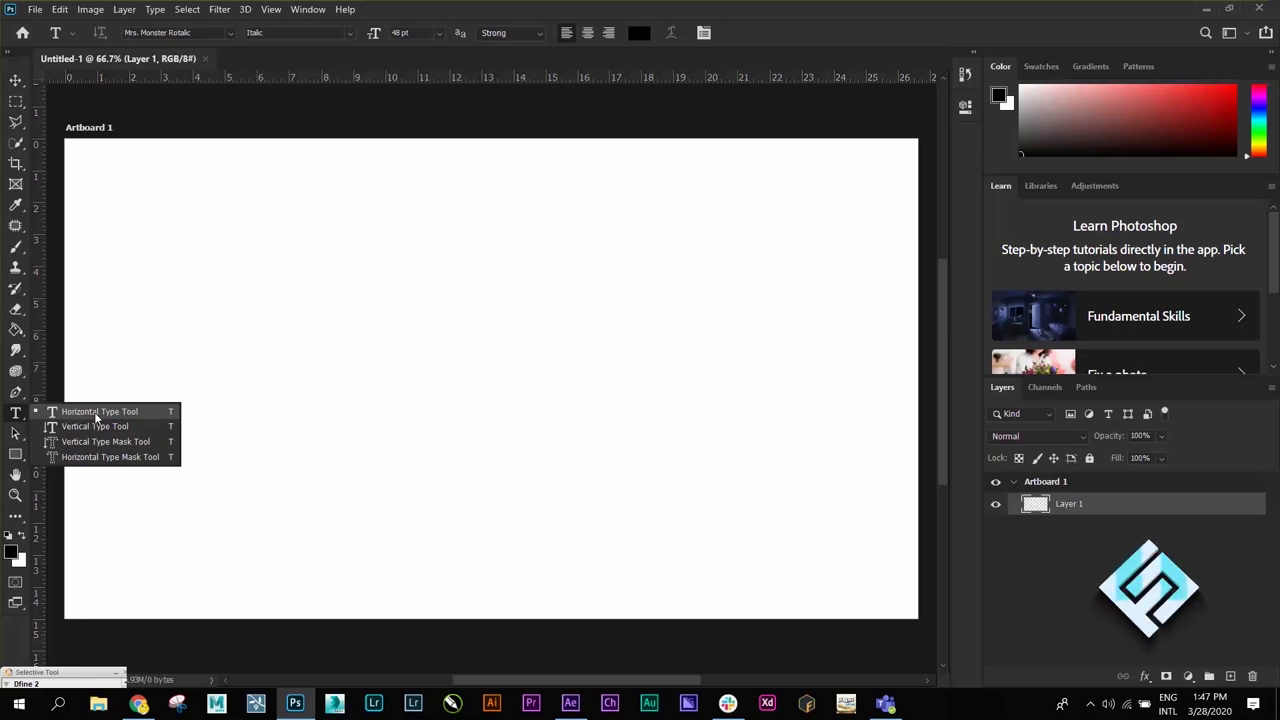
{"action": "left_click", "coordinate": [97, 412]}
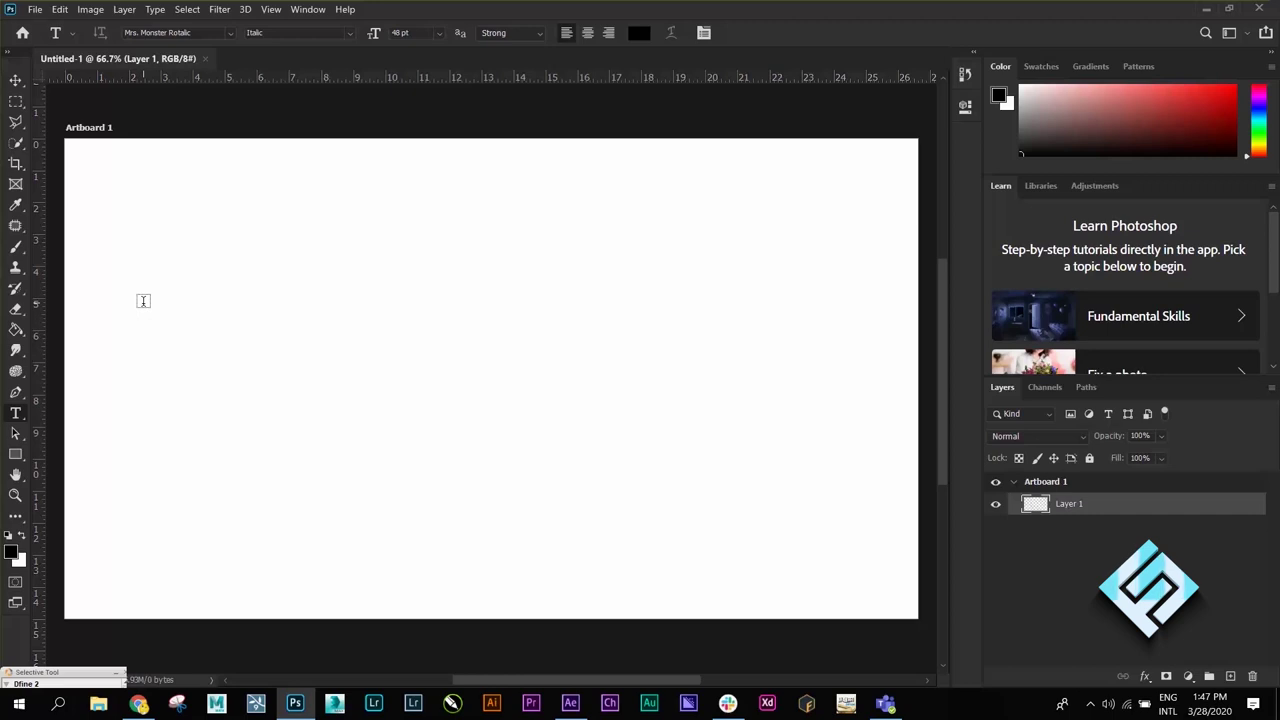
{"action": "left_click", "coordinate": [187, 264]}
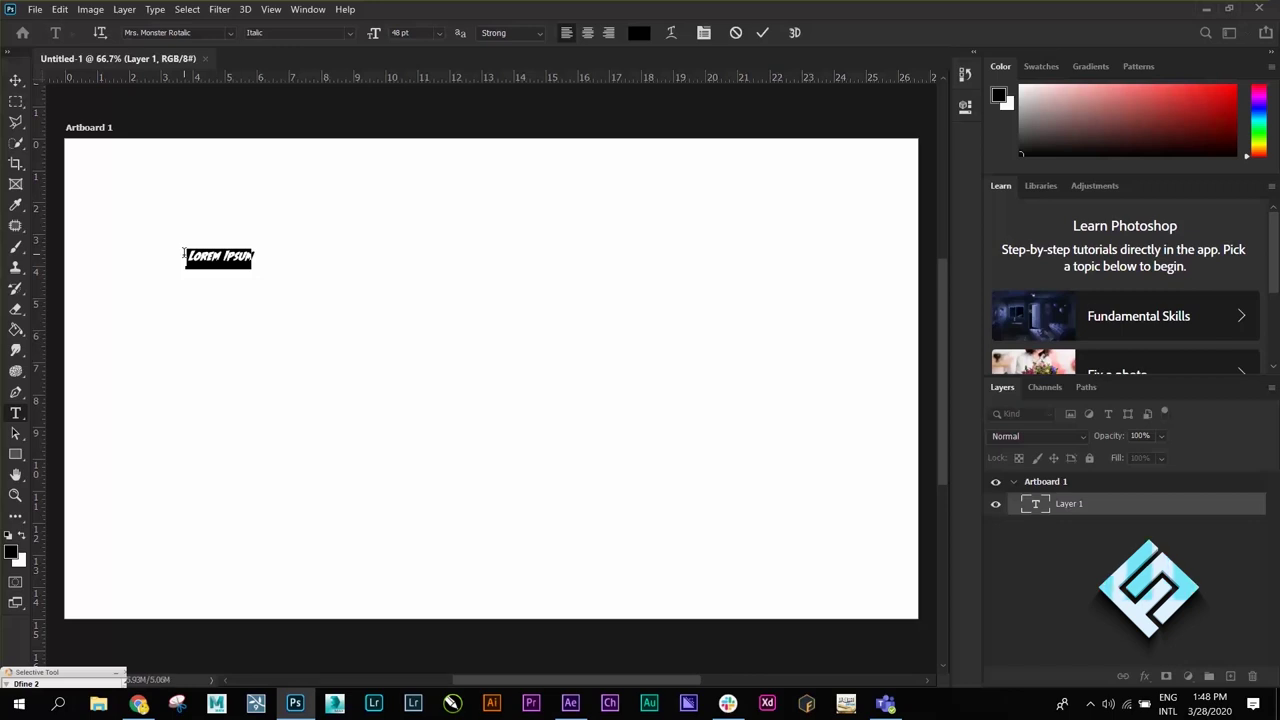
{"action": "type", "text": "MY NAME IS SAQIB Nazir sdsdddddddddddfdfdfdfdfddfdffdddd"}
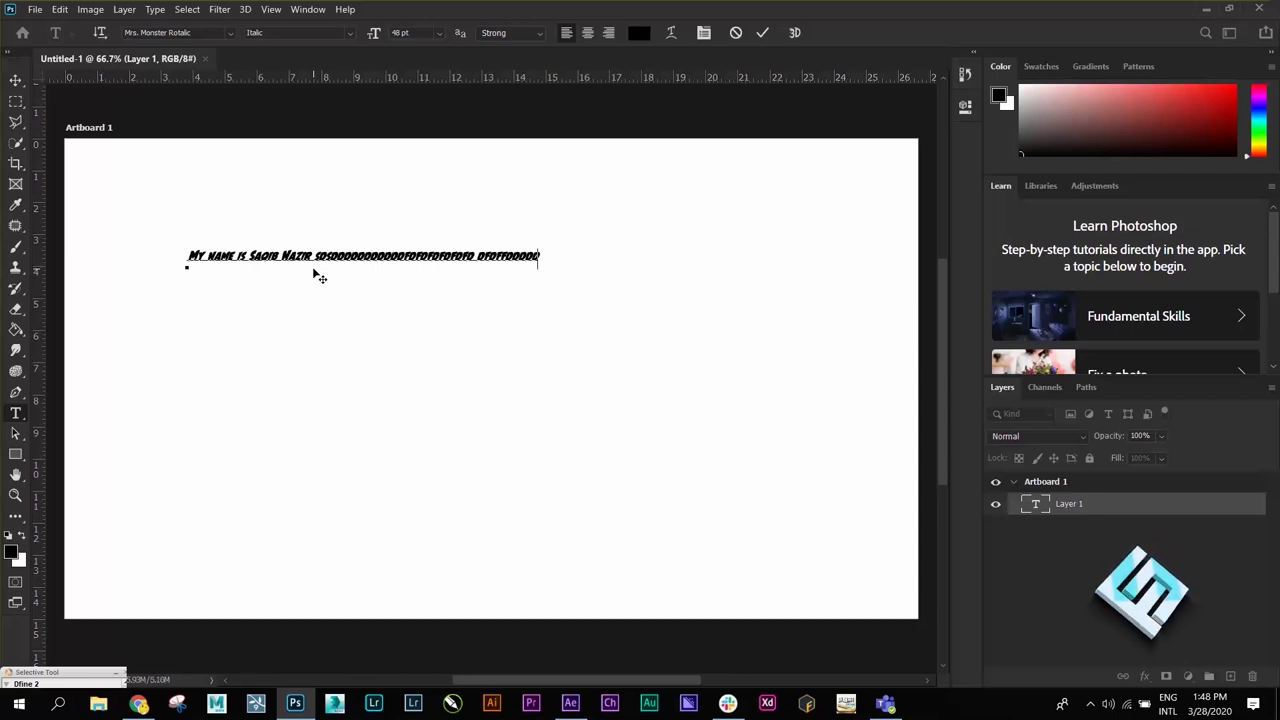
{"action": "left_click", "coordinate": [16, 80]}
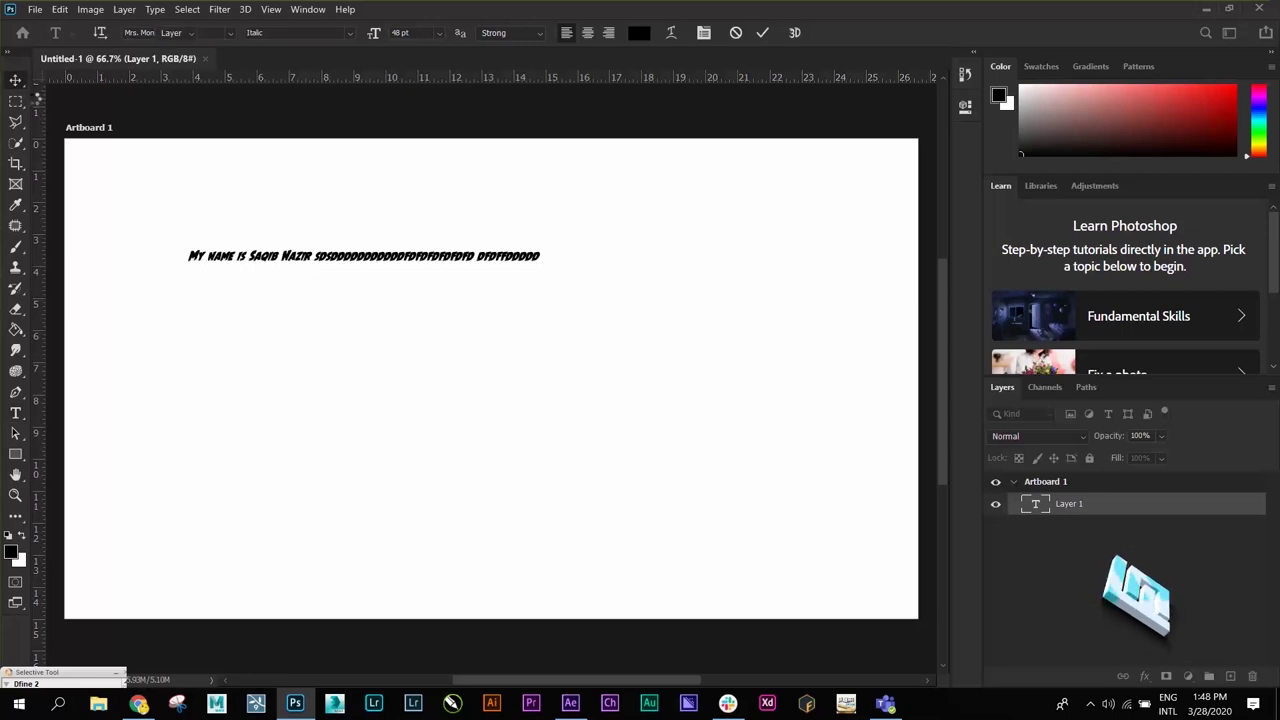
{"action": "left_click", "coordinate": [16, 413]}
Draw a paragraph box below the name line and fill it with pasted 'sdffsdf' filler lines
{"action": "left_click", "coordinate": [86, 414]}
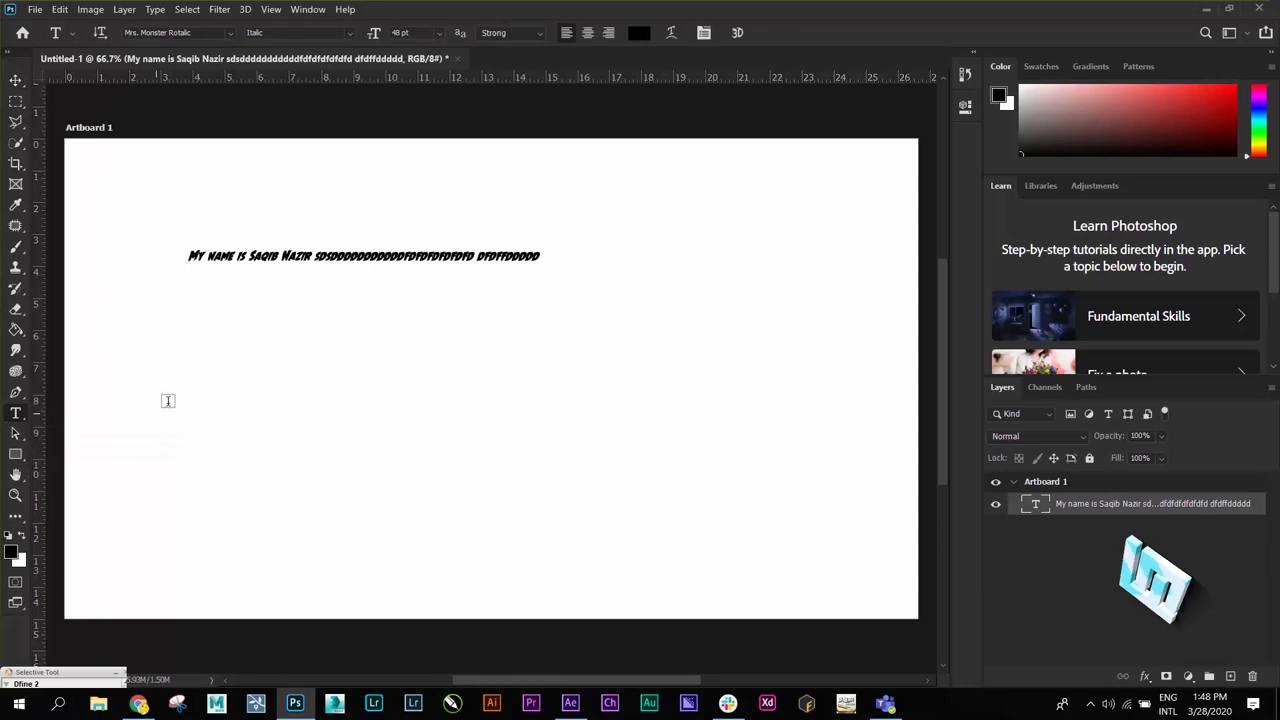
{"action": "left_click_drag", "start_coordinate": [173, 281], "coordinate": [415, 473]}
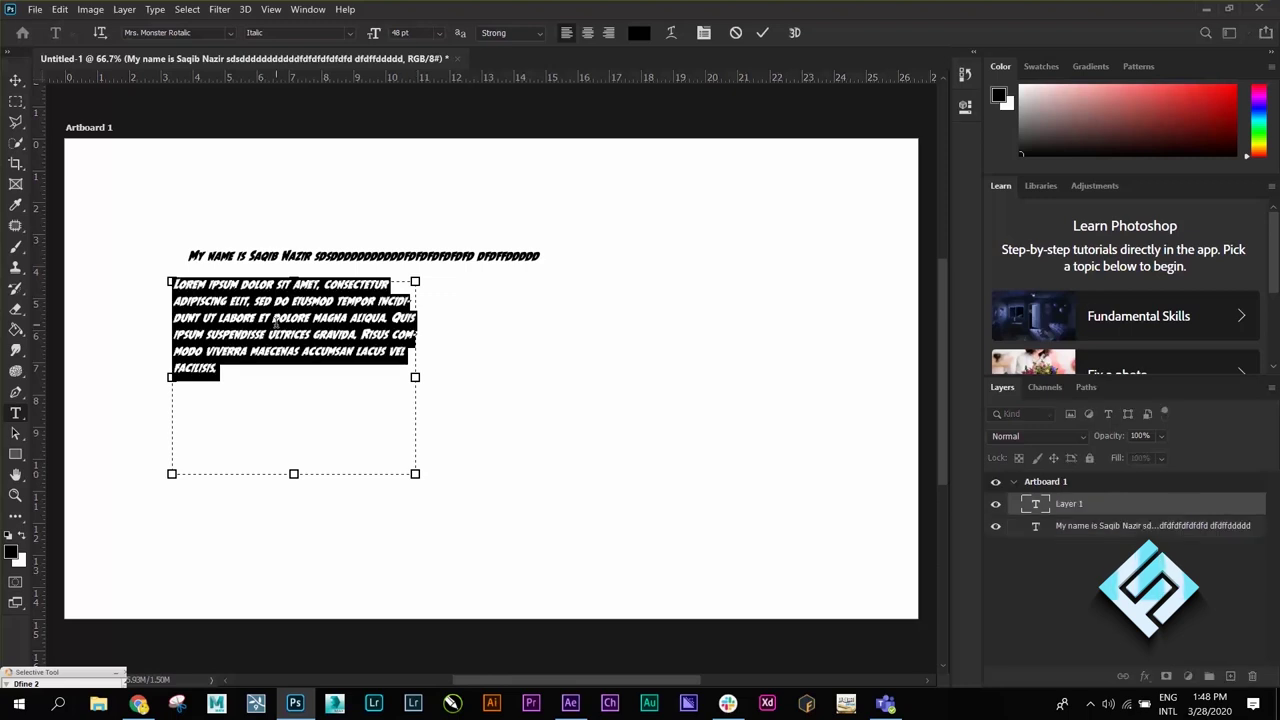
{"action": "type", "text": "sdffsdfffffffffffffffff sdfdsf"}
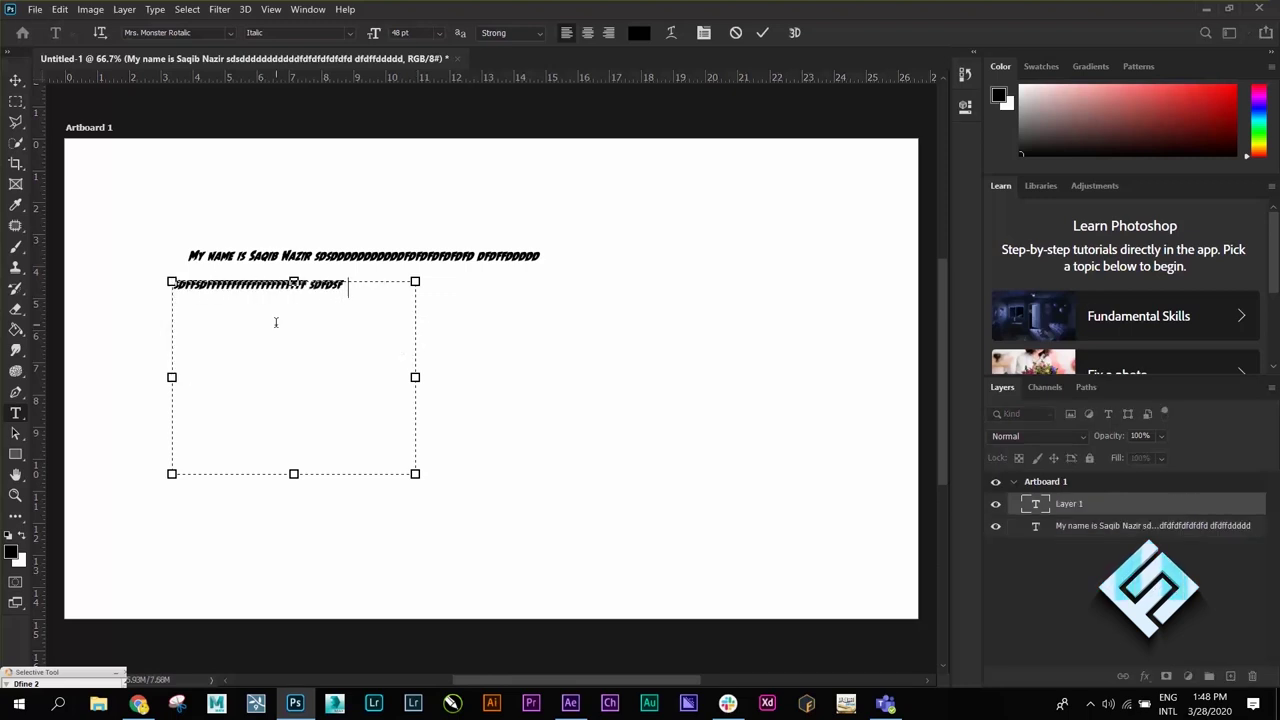
{"action": "key", "text": "ctrl+a"}
{"action": "key", "text": "Right"}
{"action": "key", "text": "Return"}
{"action": "key", "text": "Return"}
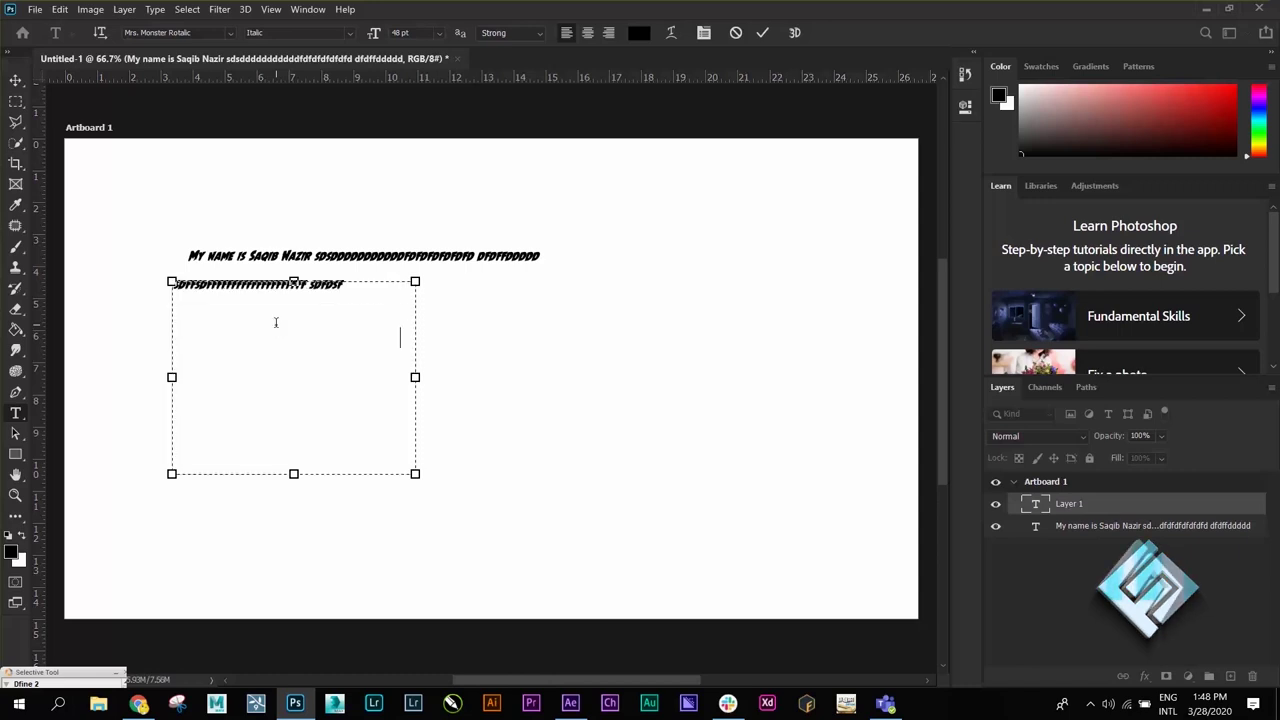
{"action": "key", "text": "ctrl+v"}
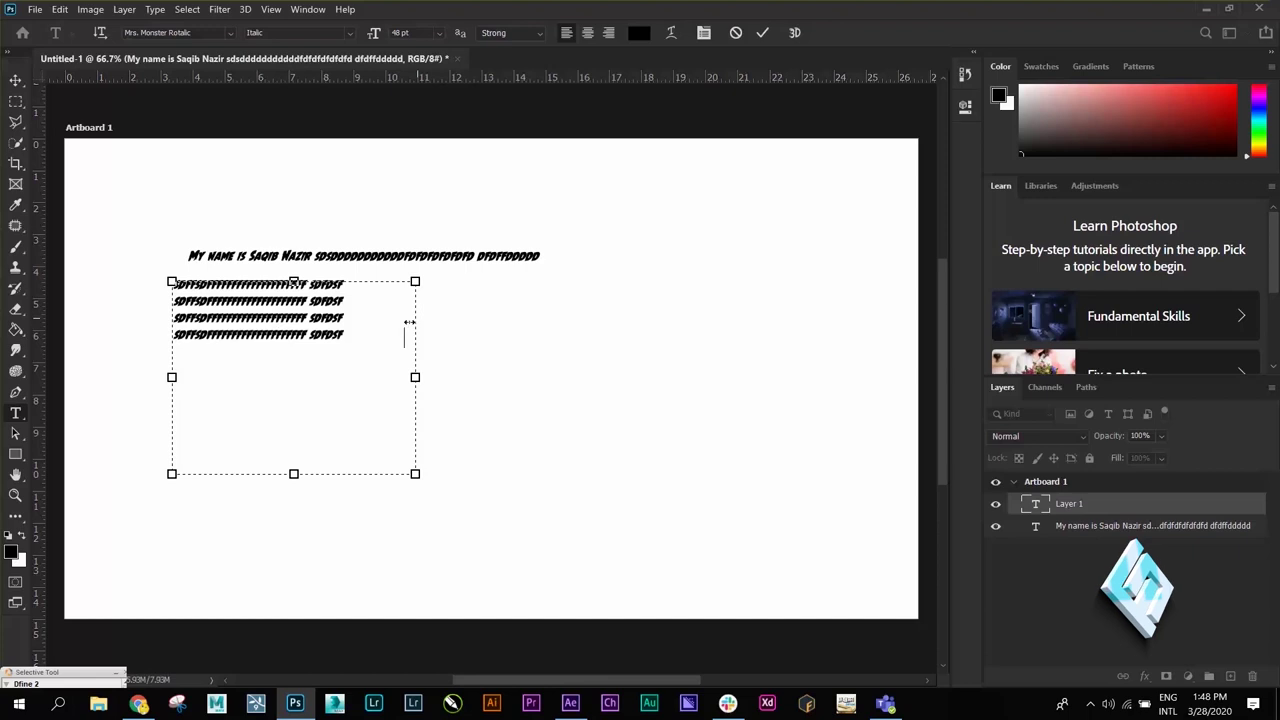
Widen the filler paragraph box to the right and commit the text
{"action": "key", "text": "ctrl+a"}
{"action": "key", "text": "BackSpace"}
{"action": "key", "text": "ctrl+z"}
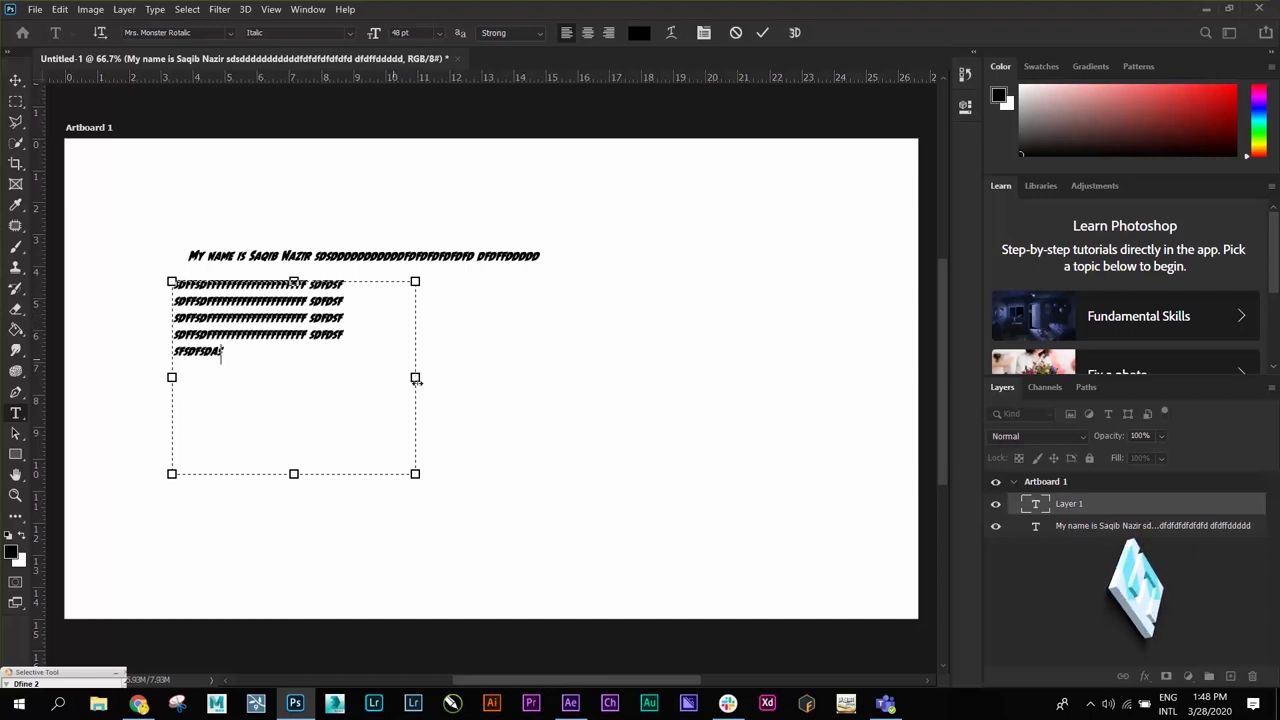
{"action": "left_click_drag", "start_coordinate": [417, 316], "coordinate": [495, 316]}
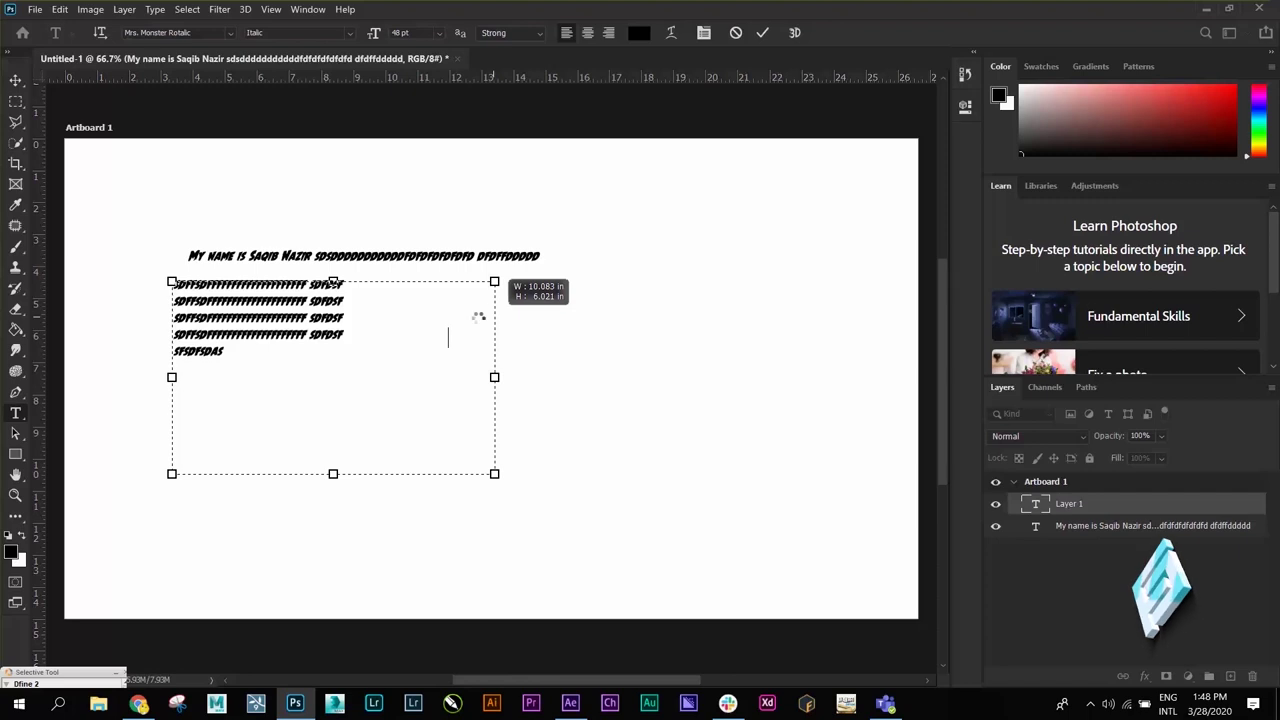
{"action": "key", "text": "ctrl+z"}
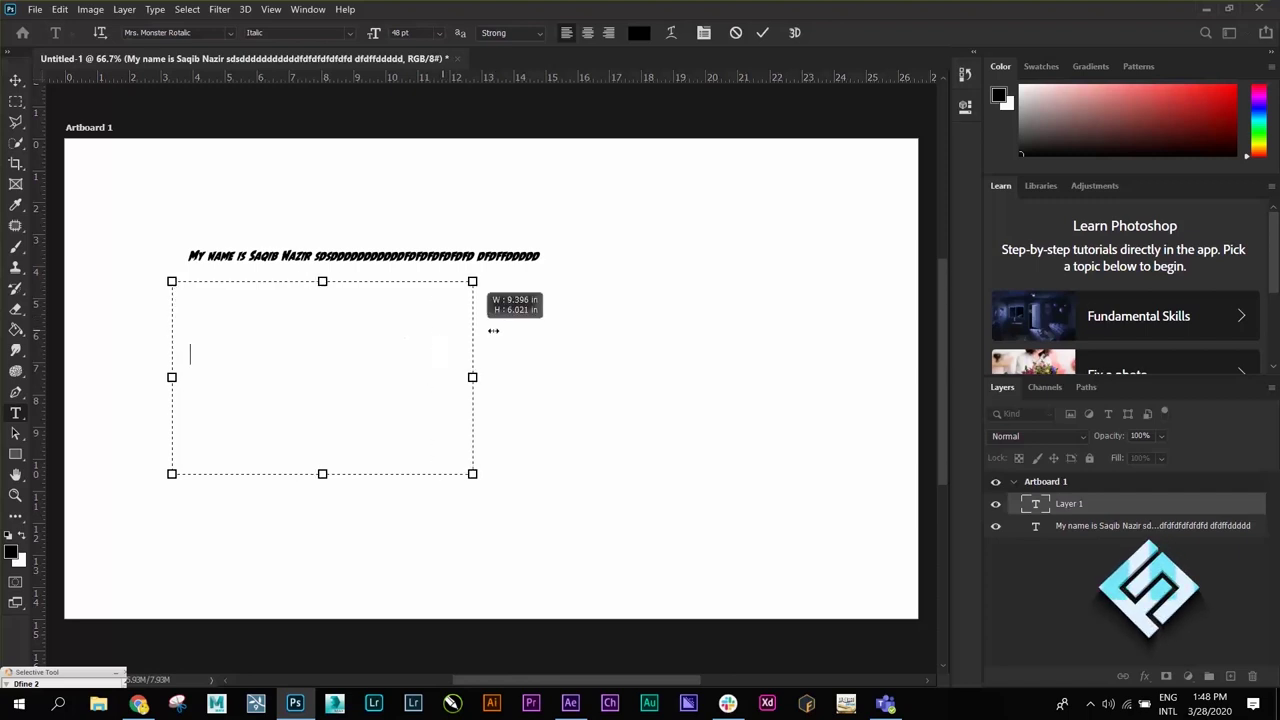
{"action": "left_click_drag", "start_coordinate": [436, 330], "coordinate": [537, 328]}
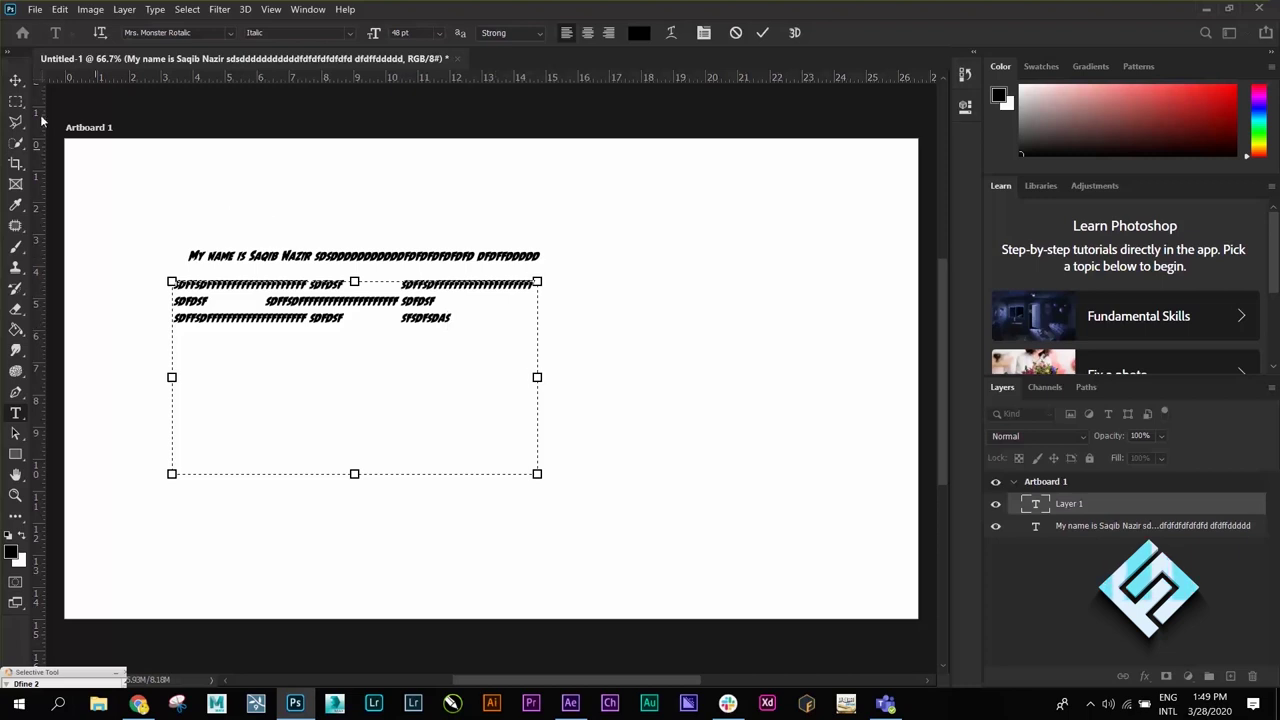
{"action": "left_click", "coordinate": [15, 80]}
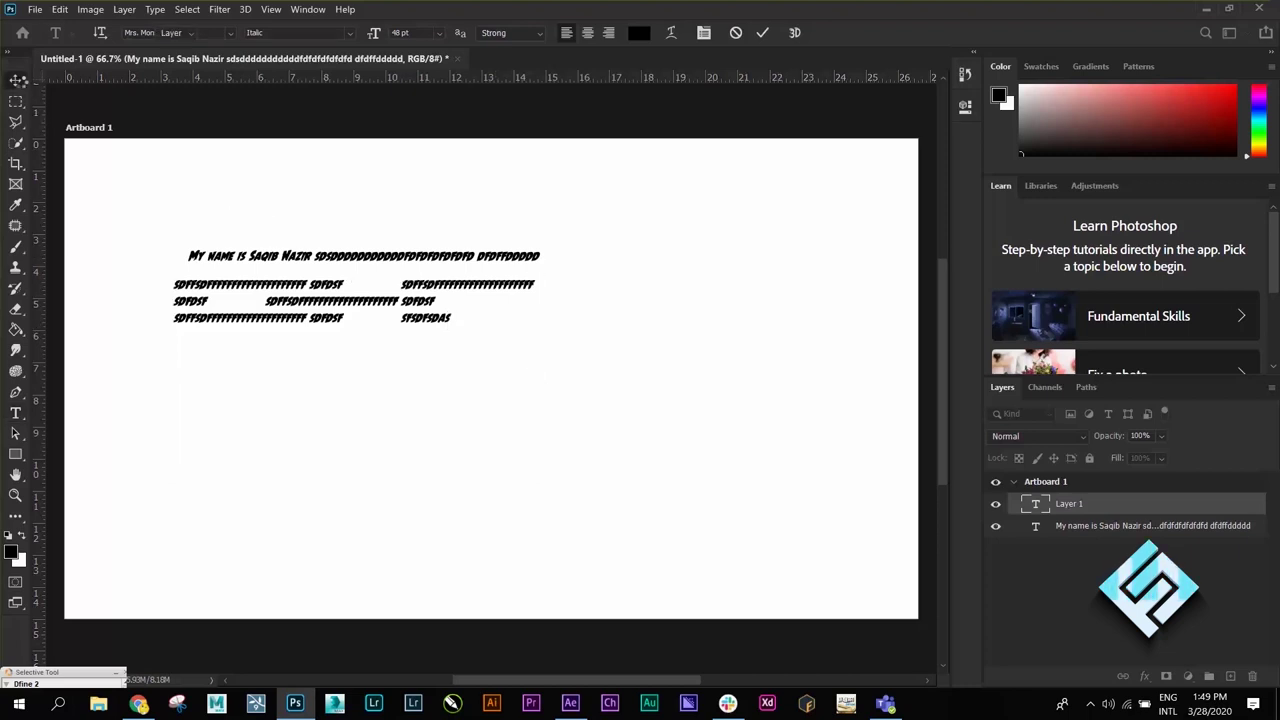
Delete the filler paragraph layer and the name line layer from the artboard
{"action": "left_click", "coordinate": [109, 130]}
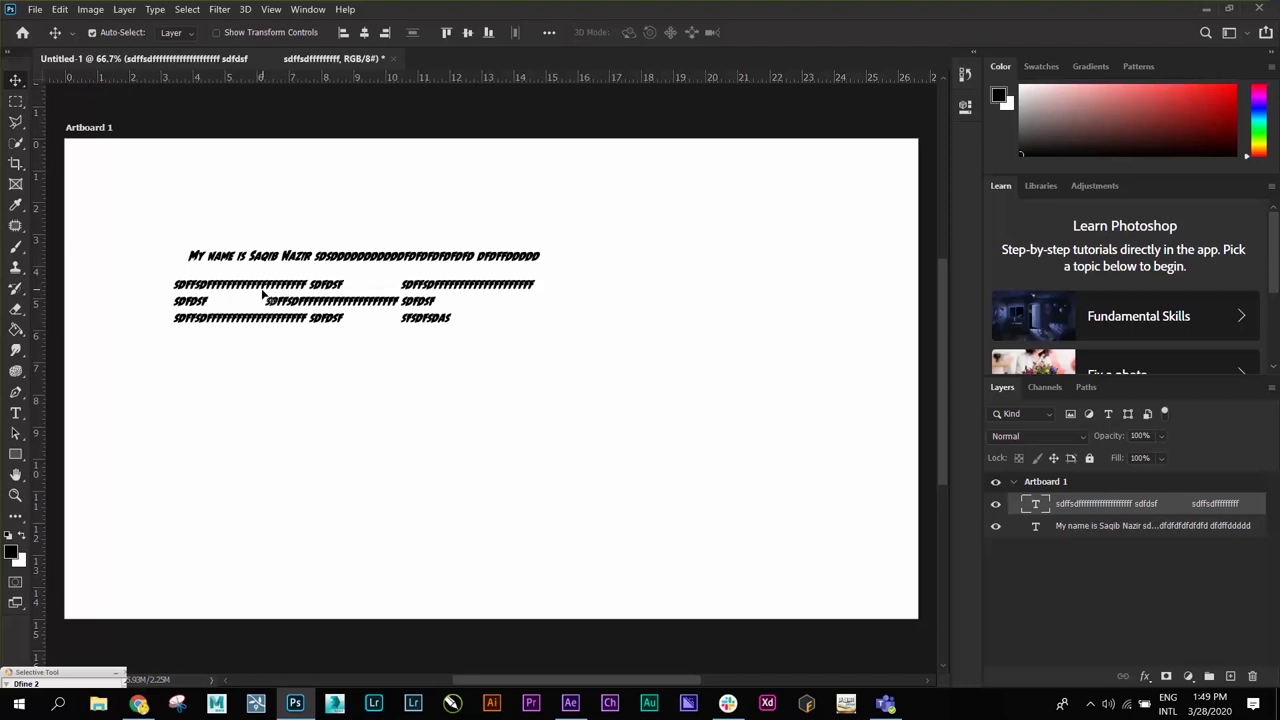
{"action": "left_click_drag", "start_coordinate": [263, 293], "coordinate": [366, 315]}
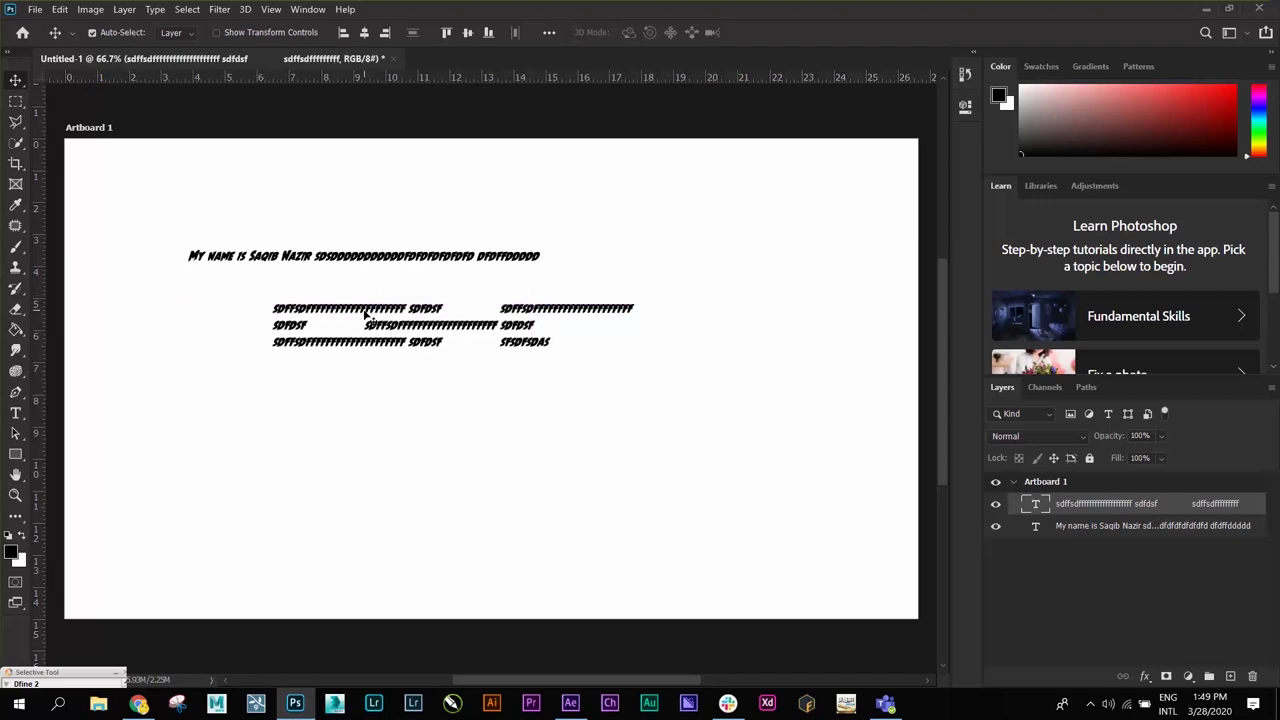
{"action": "key", "text": "Delete"}
{"action": "left_click_drag", "start_coordinate": [378, 256], "coordinate": [406, 262]}
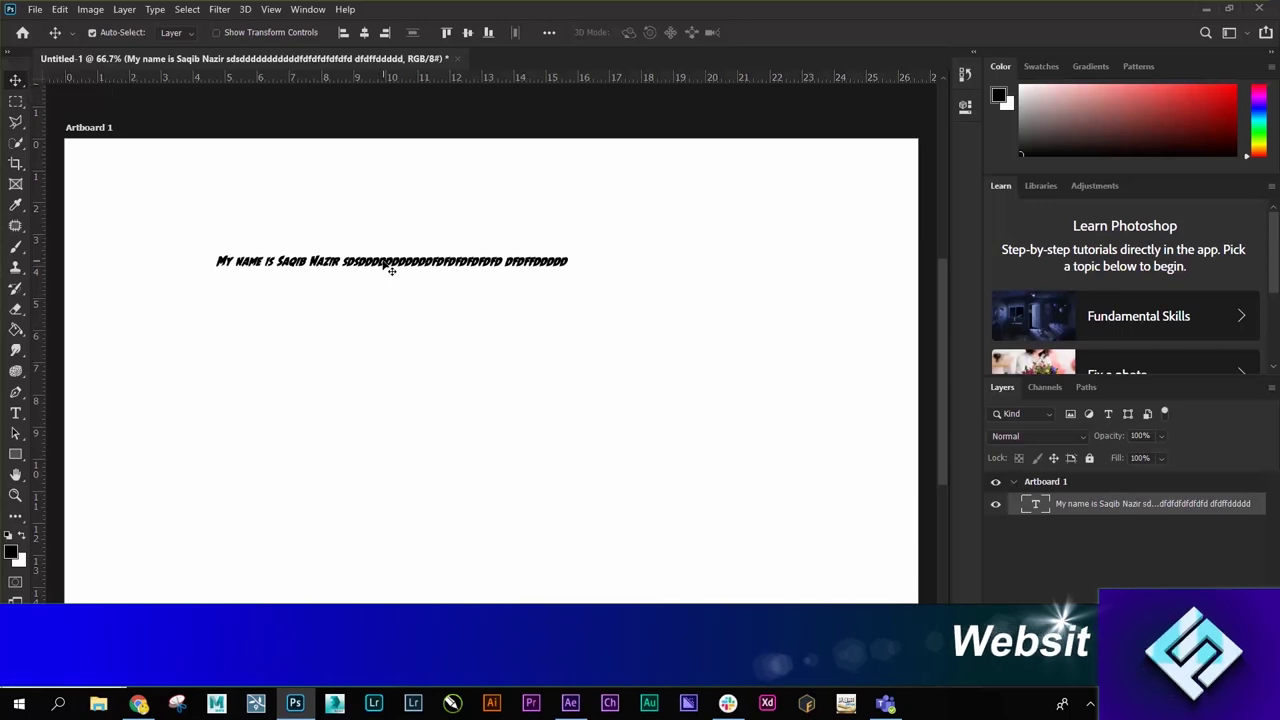
{"action": "left_click_drag", "start_coordinate": [390, 268], "coordinate": [368, 247]}
{"action": "key", "text": "Delete"}
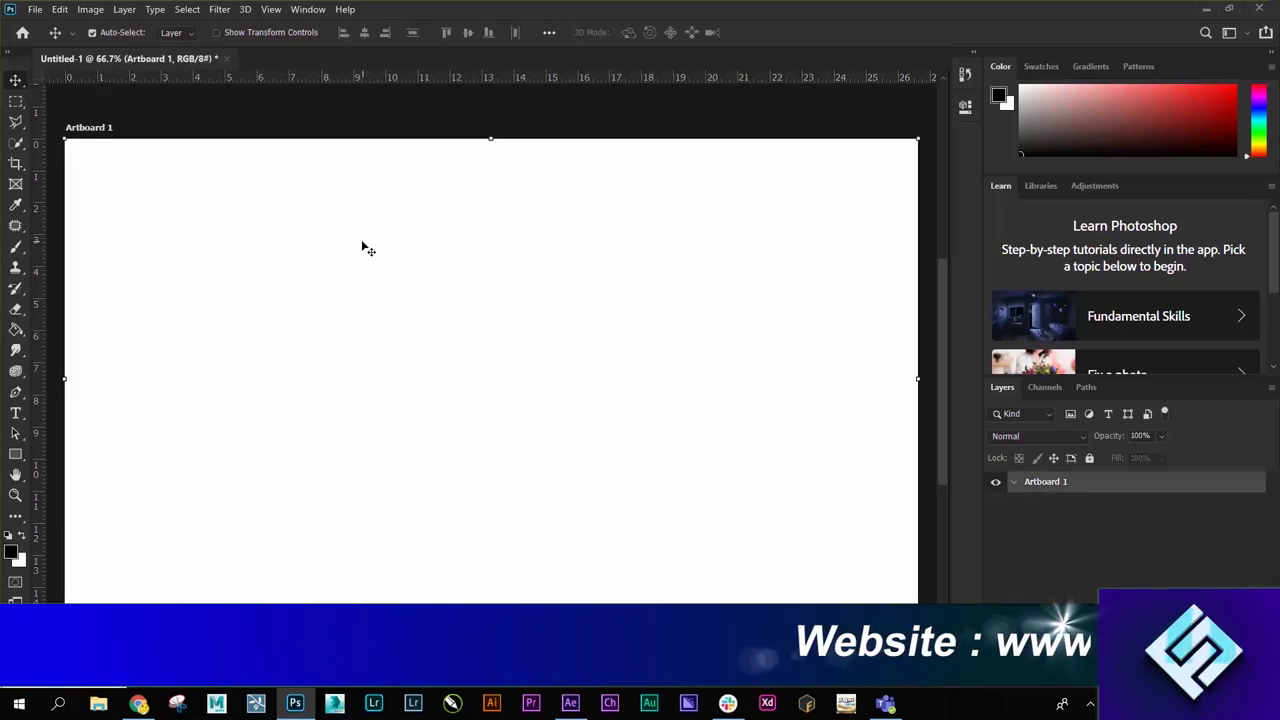
{"action": "left_click", "coordinate": [16, 414]}
{"action": "left_click", "coordinate": [52, 411]}
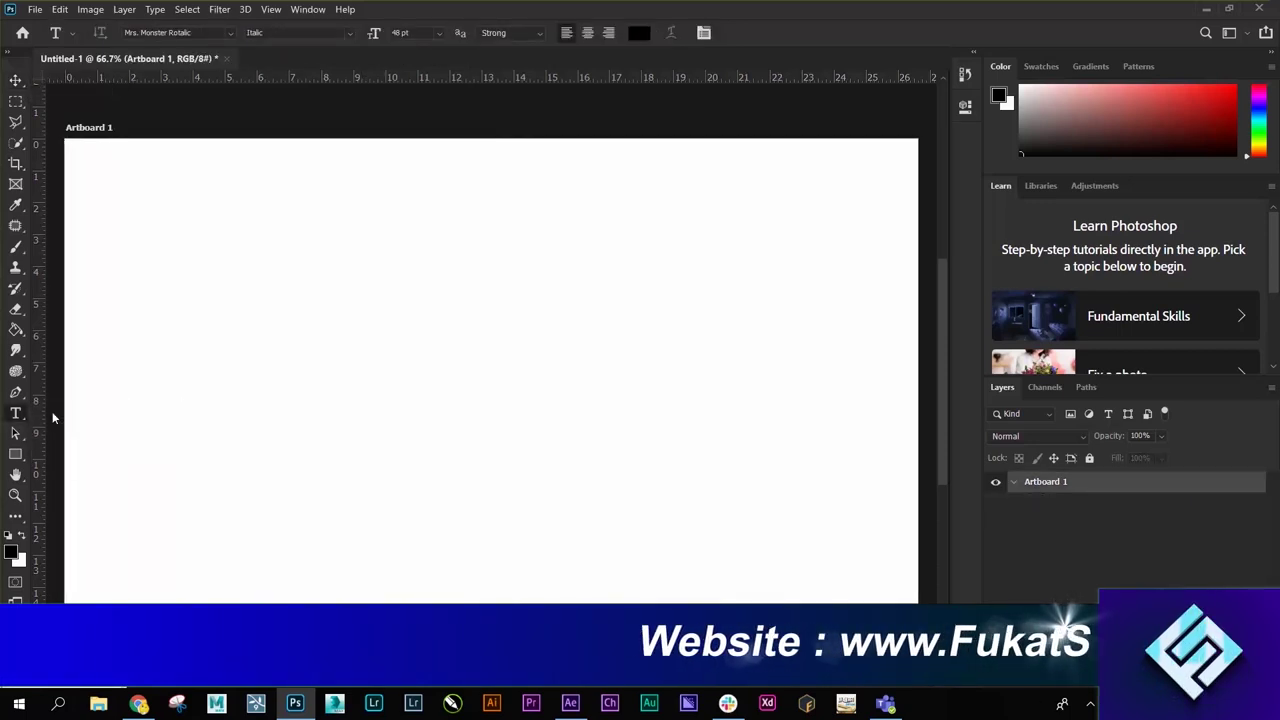
Type the author's name as a new line near the artboard's upper left and select it
{"action": "left_click", "coordinate": [147, 282]}
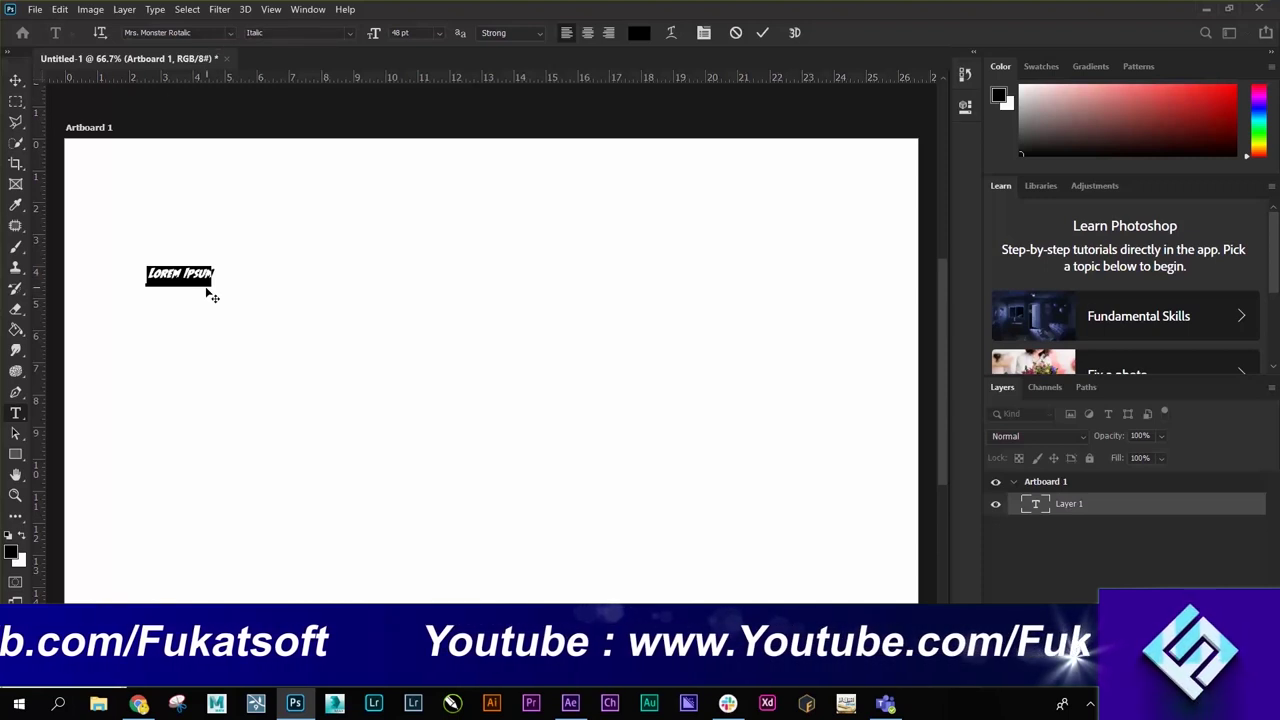
{"action": "type", "text": "Saqib Nazir"}
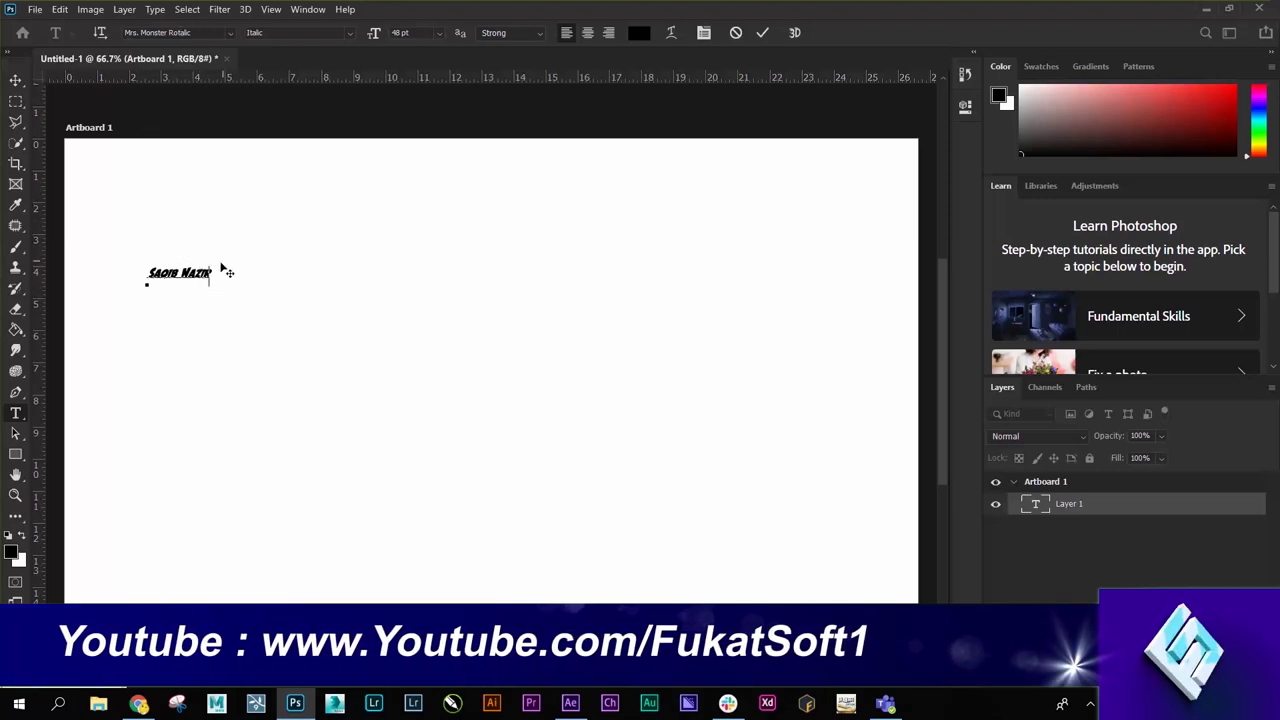
{"action": "left_click_drag", "start_coordinate": [210, 272], "coordinate": [136, 270]}
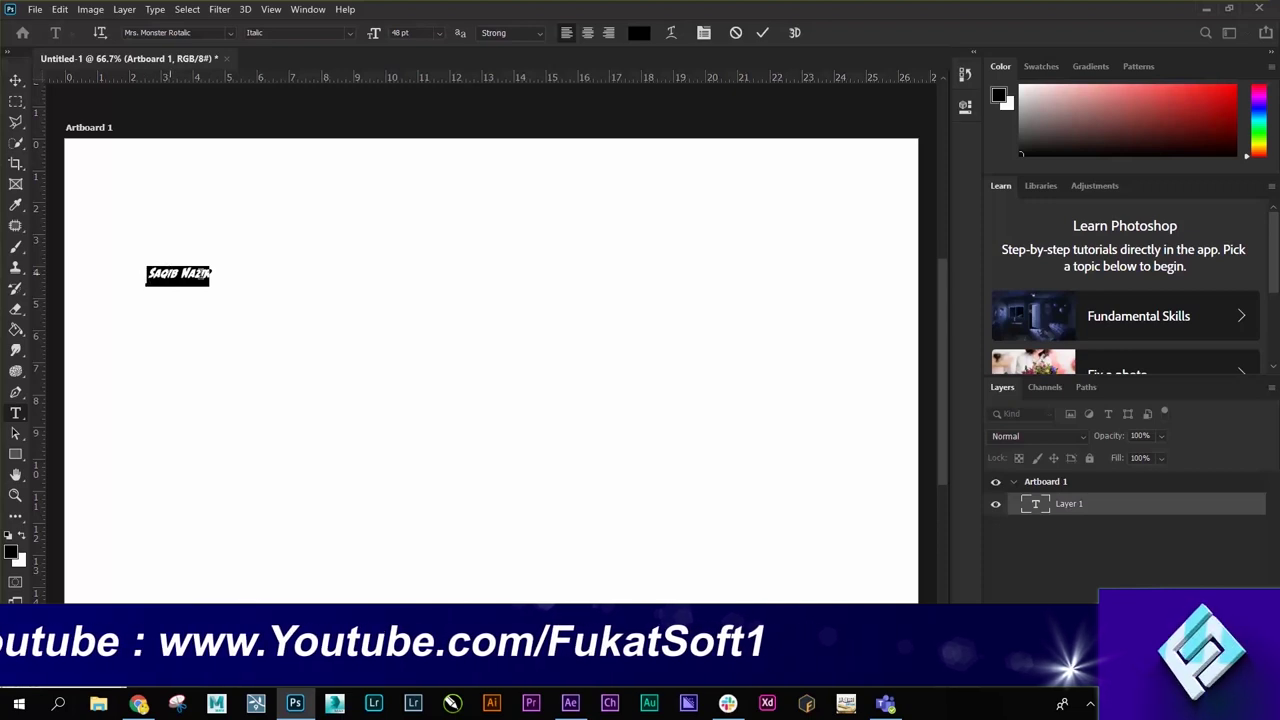
{"action": "left_click", "coordinate": [231, 32]}
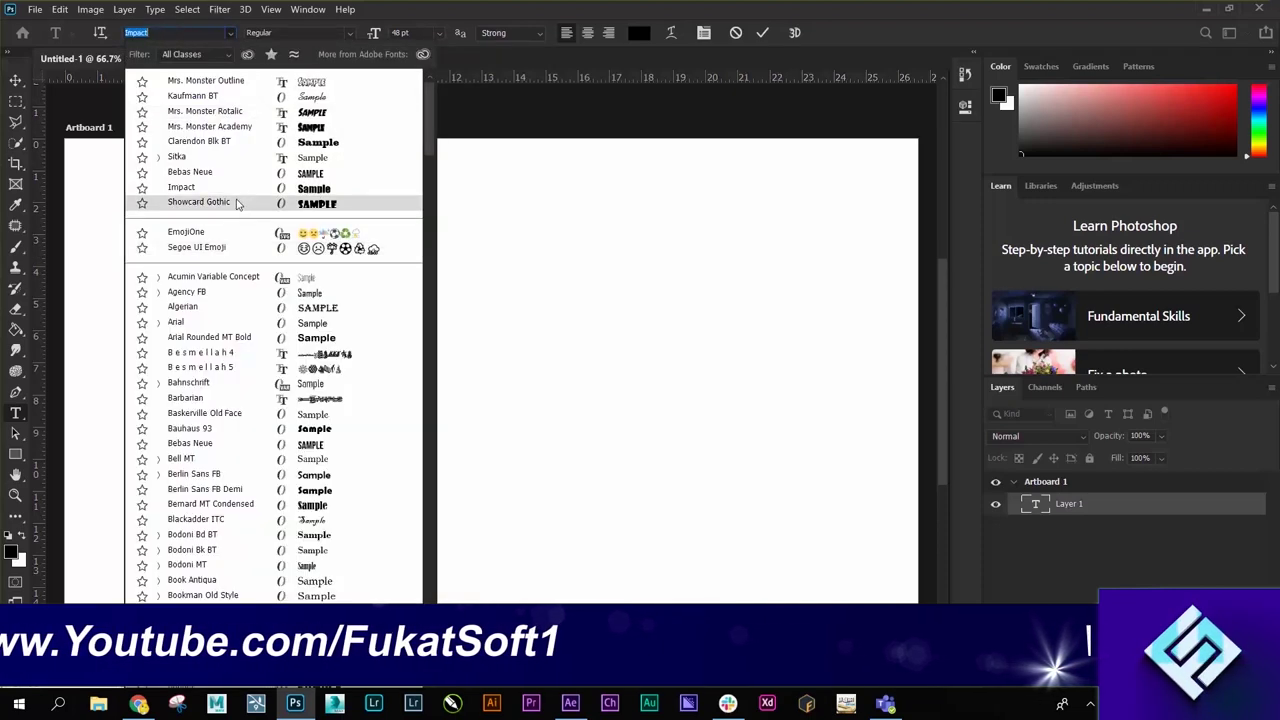
Try Showcard Gothic and Calibri Bold on the heading, then settle on Arial Rounded MT Bold
{"action": "left_click", "coordinate": [234, 202]}
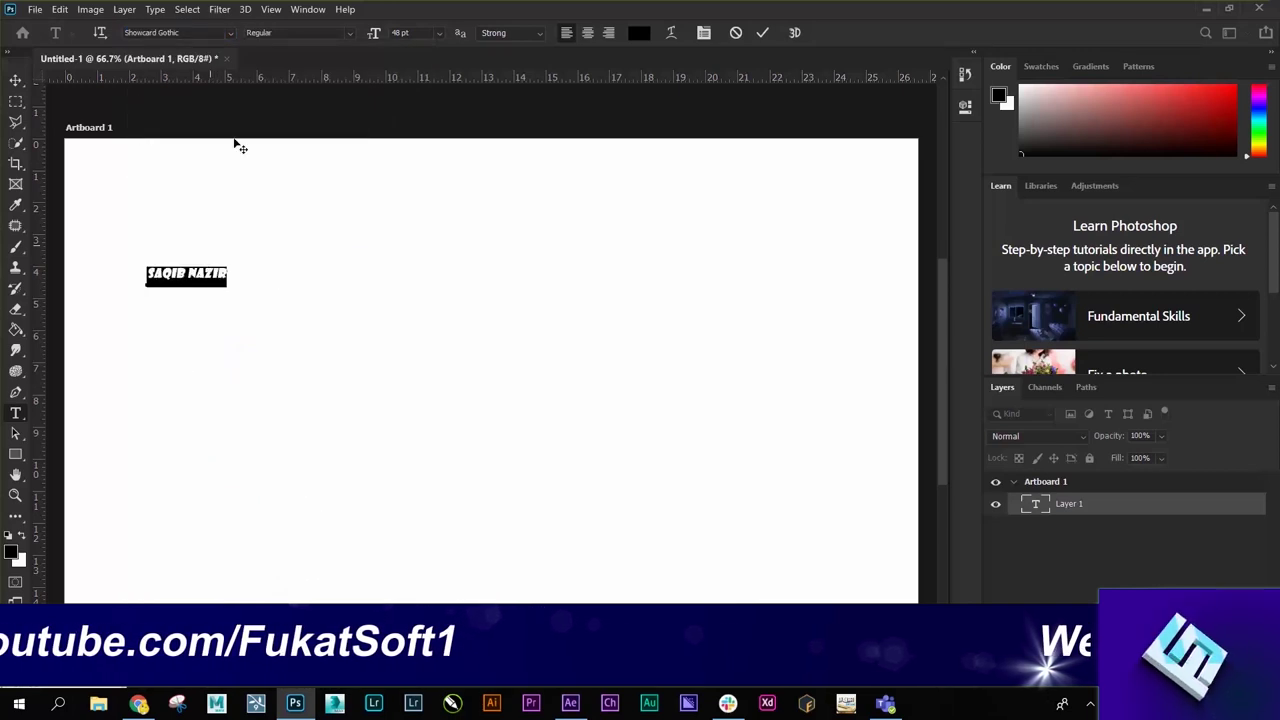
{"action": "left_click", "coordinate": [349, 33]}
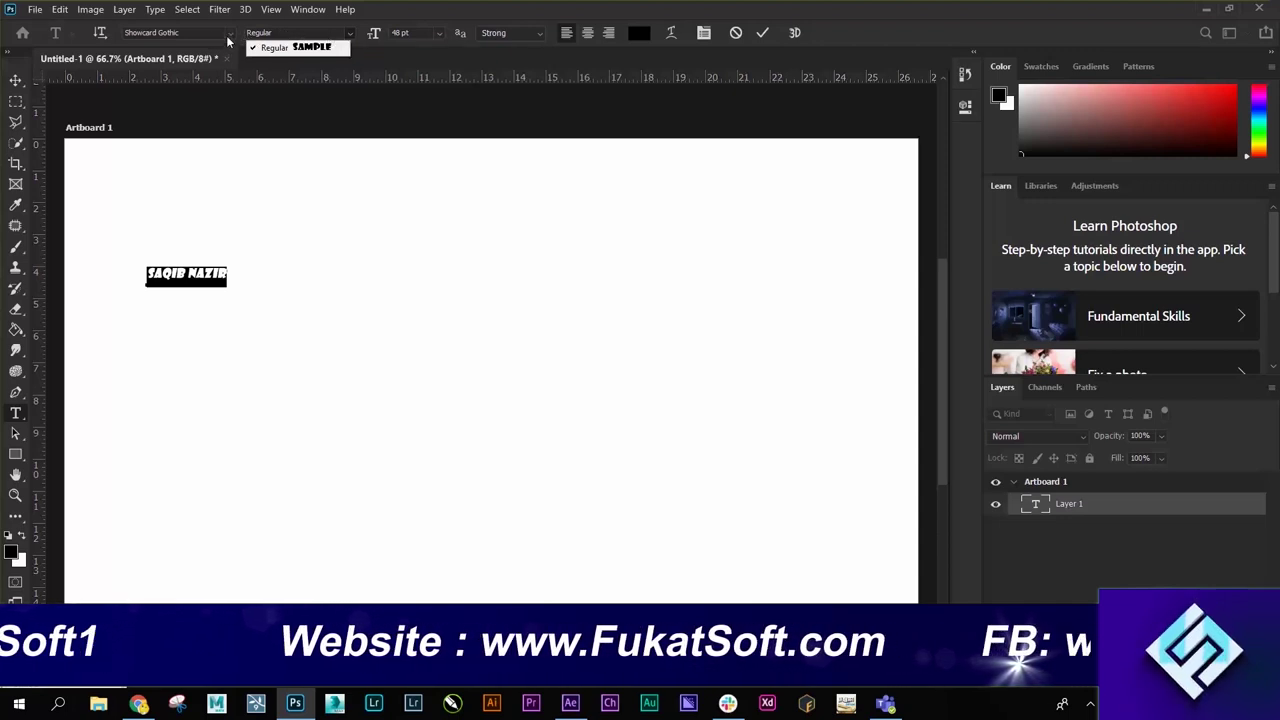
{"action": "left_click", "coordinate": [230, 40]}
{"action": "left_click", "coordinate": [230, 33]}
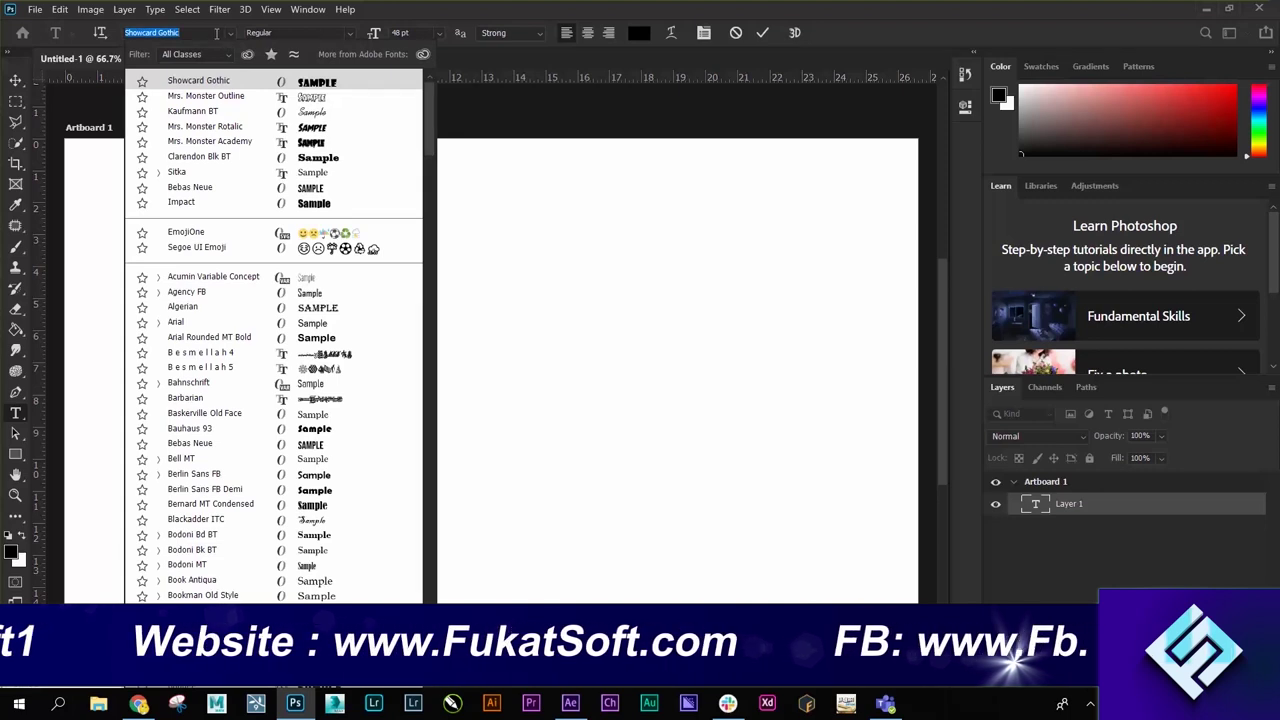
{"action": "type", "text": "cal"}
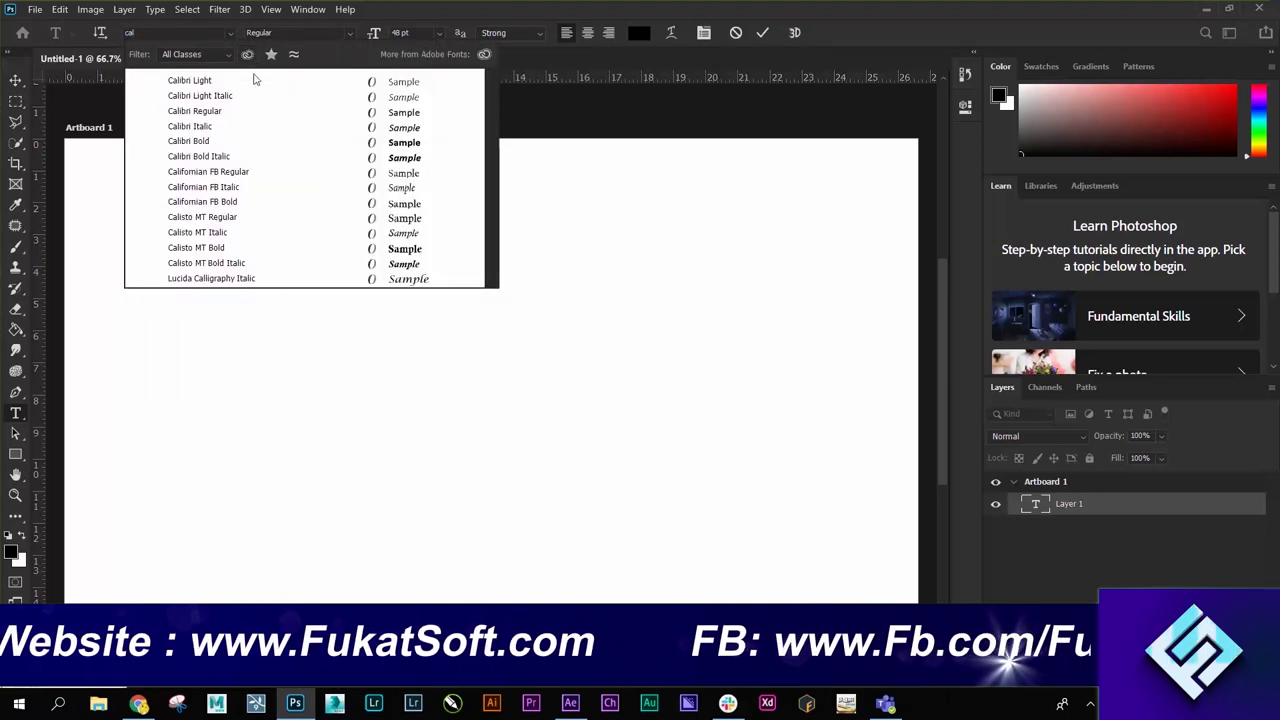
{"action": "left_click", "coordinate": [222, 82]}
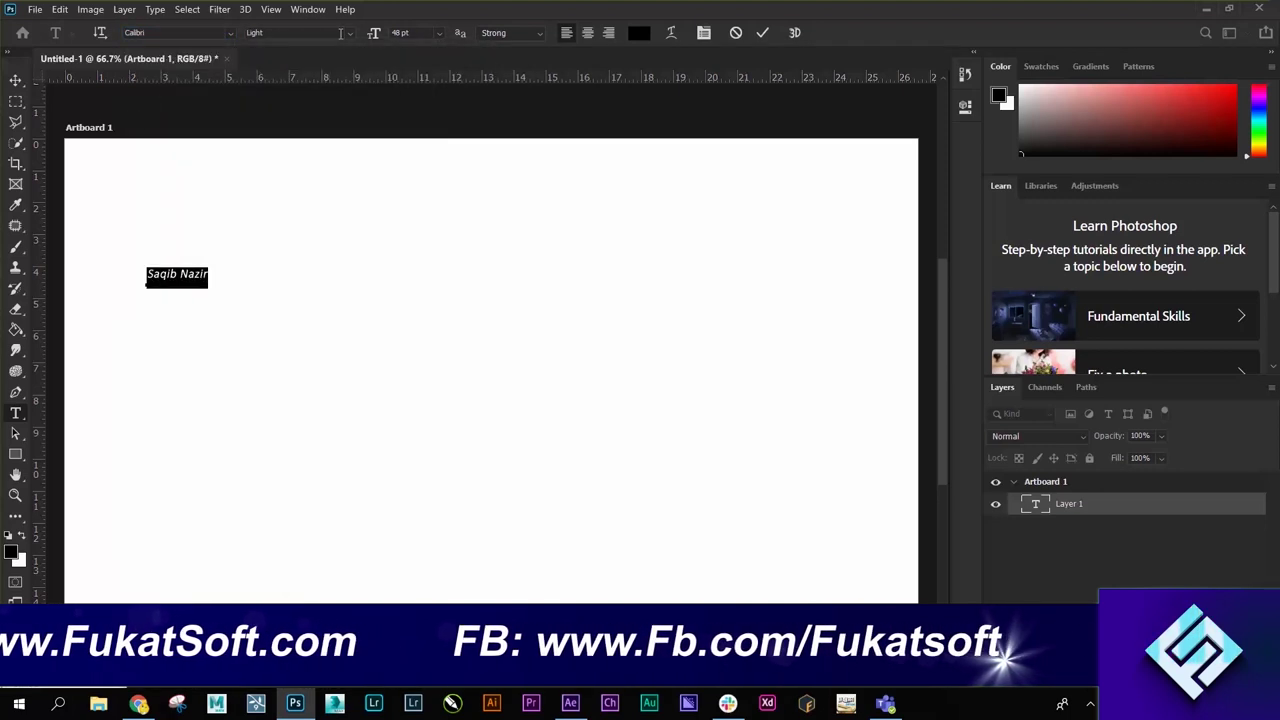
{"action": "left_click", "coordinate": [350, 33]}
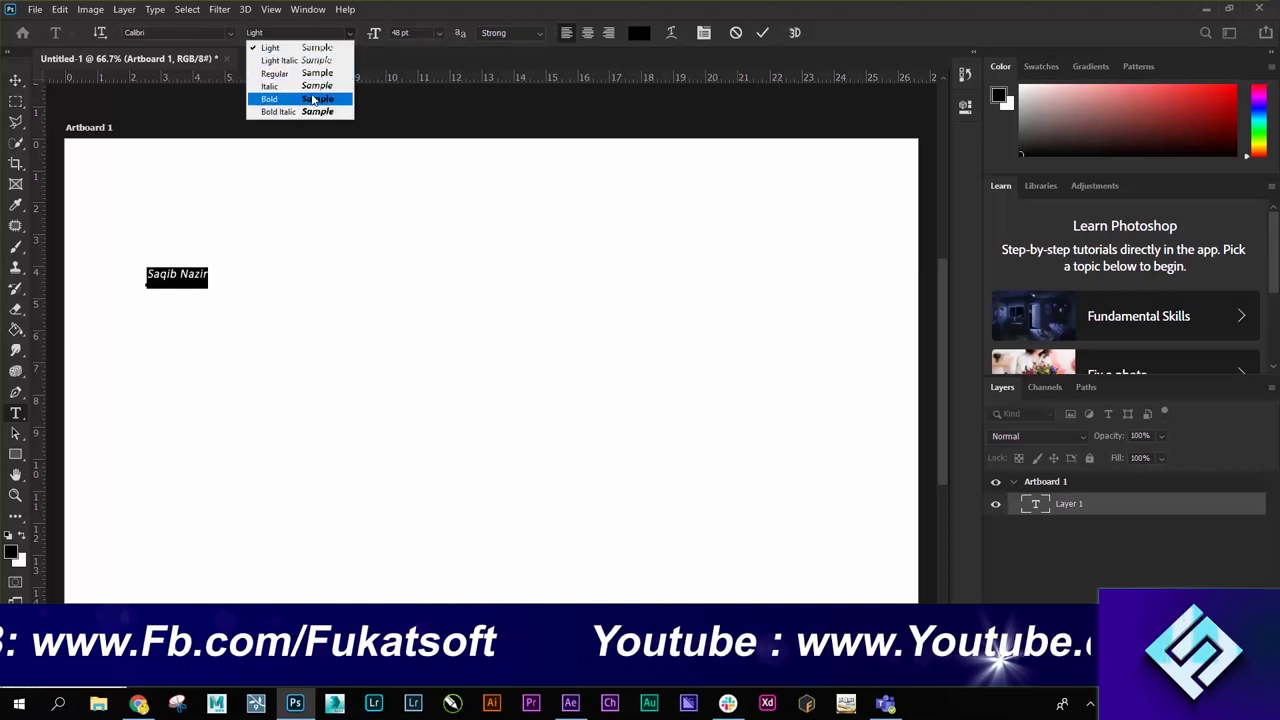
{"action": "left_click", "coordinate": [313, 99]}
{"action": "left_click", "coordinate": [234, 32]}
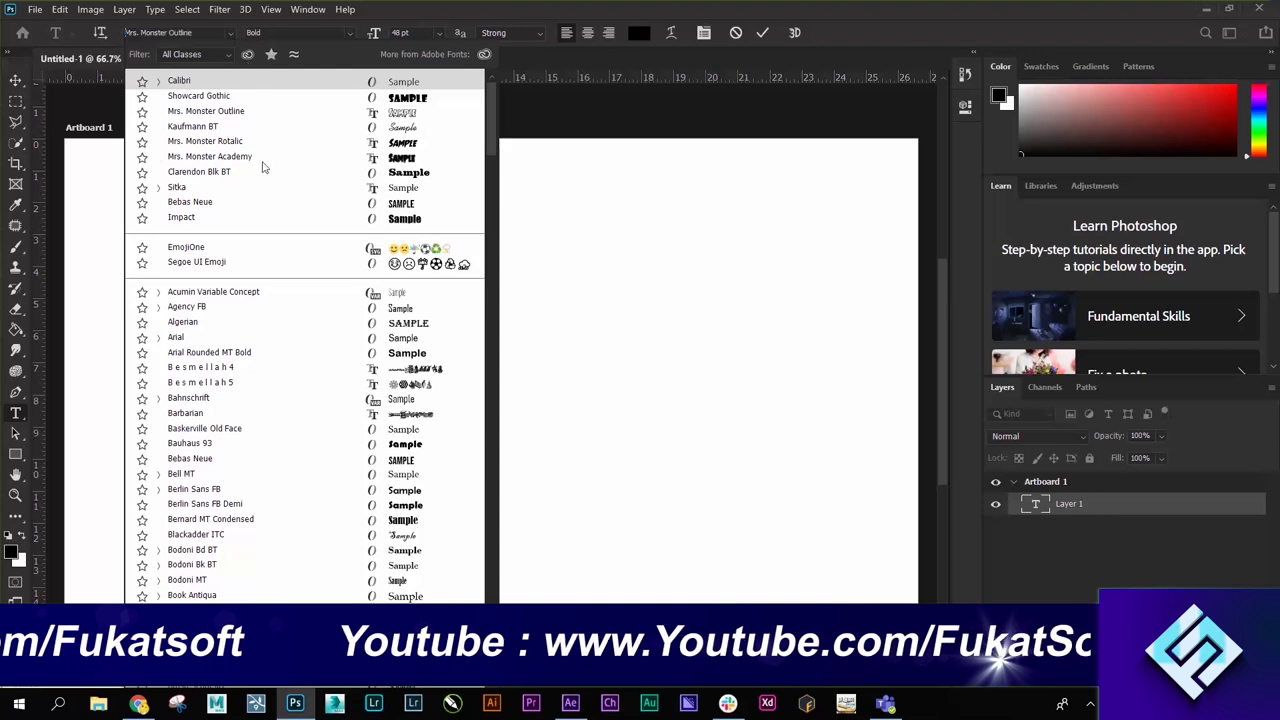
{"action": "left_click", "coordinate": [277, 358]}
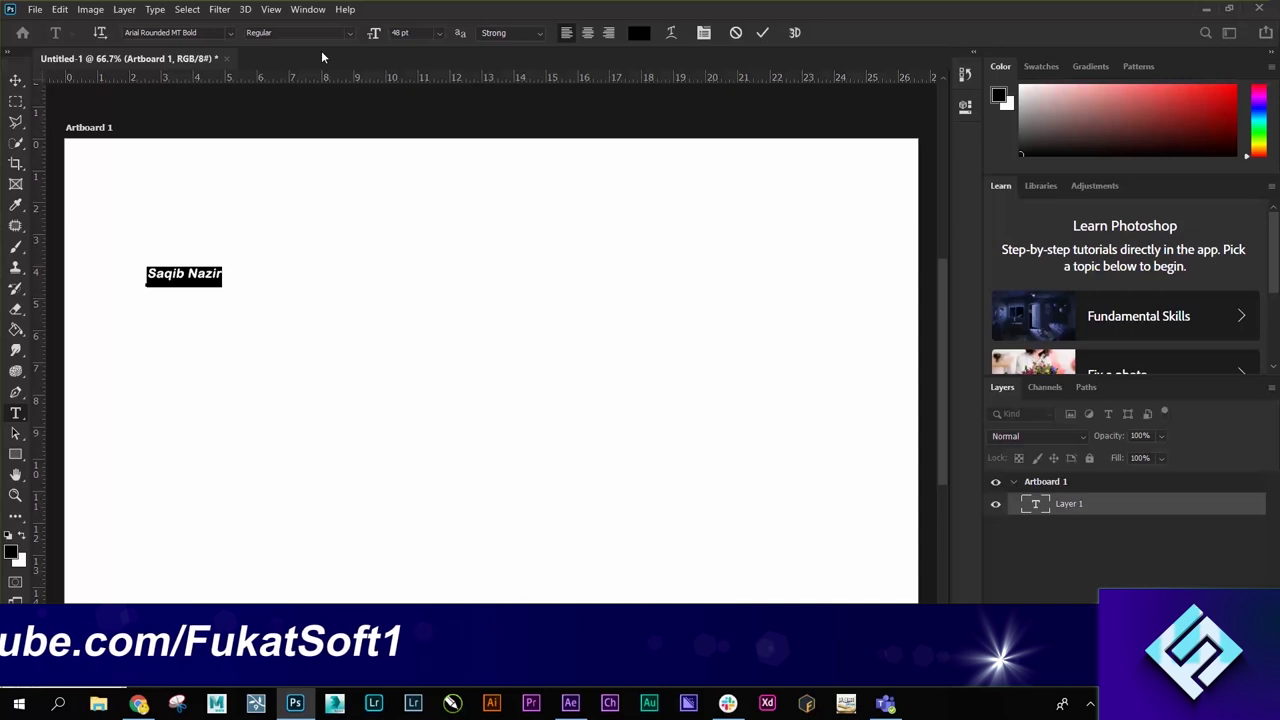
Size the heading to 200 pt after trying 72 pt, apply Sharp anti-aliasing, and commit
{"action": "left_click", "coordinate": [440, 35]}
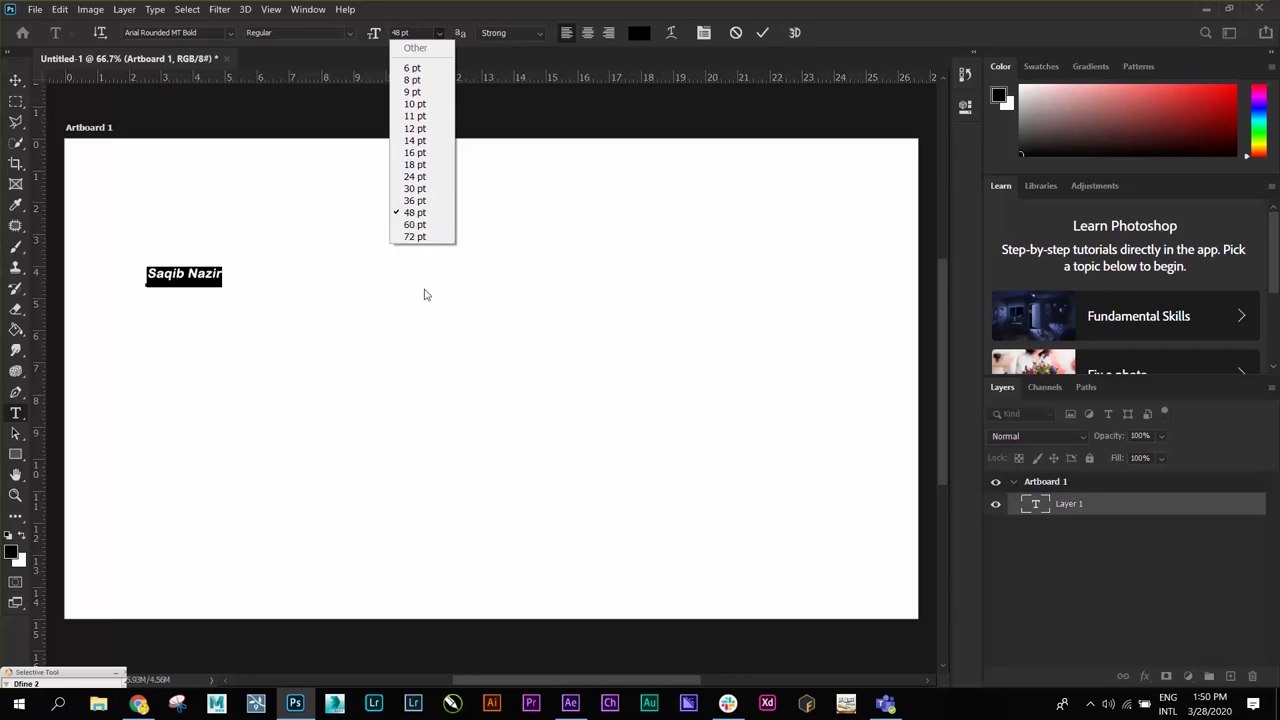
{"action": "left_click", "coordinate": [428, 240]}
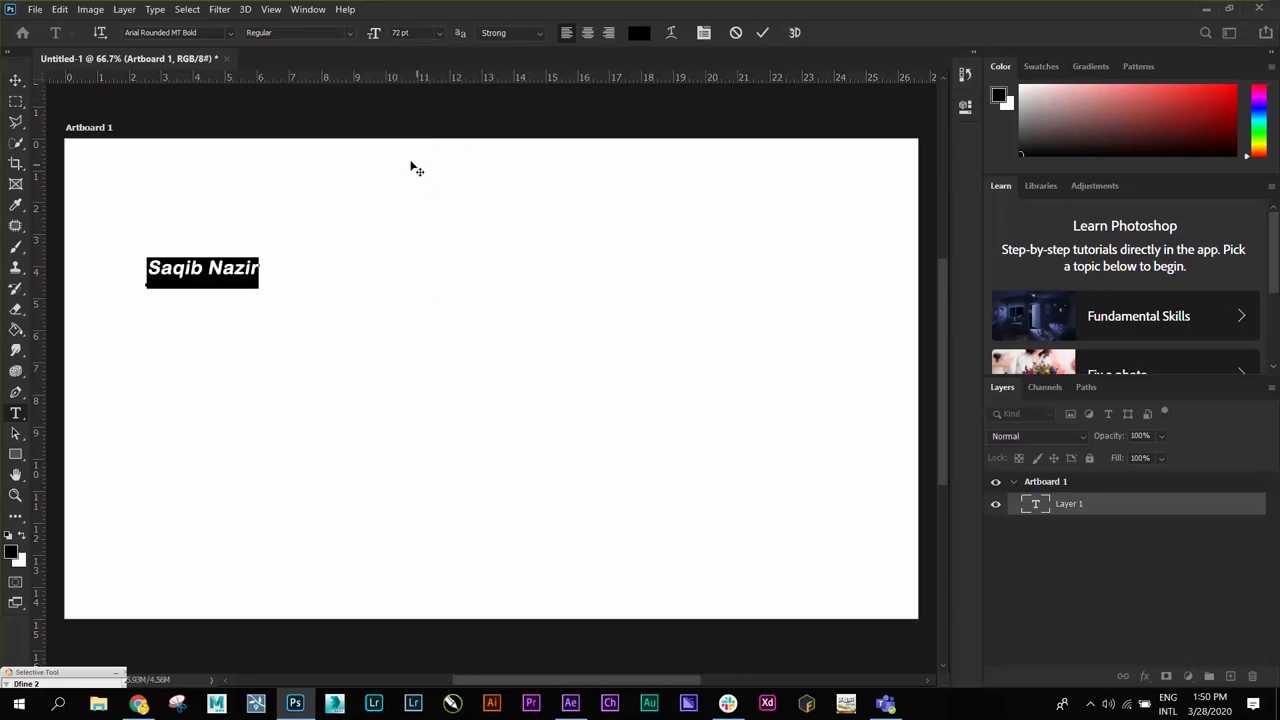
{"action": "left_click", "coordinate": [416, 33]}
{"action": "type", "text": "200"}
{"action": "key", "text": "Return"}
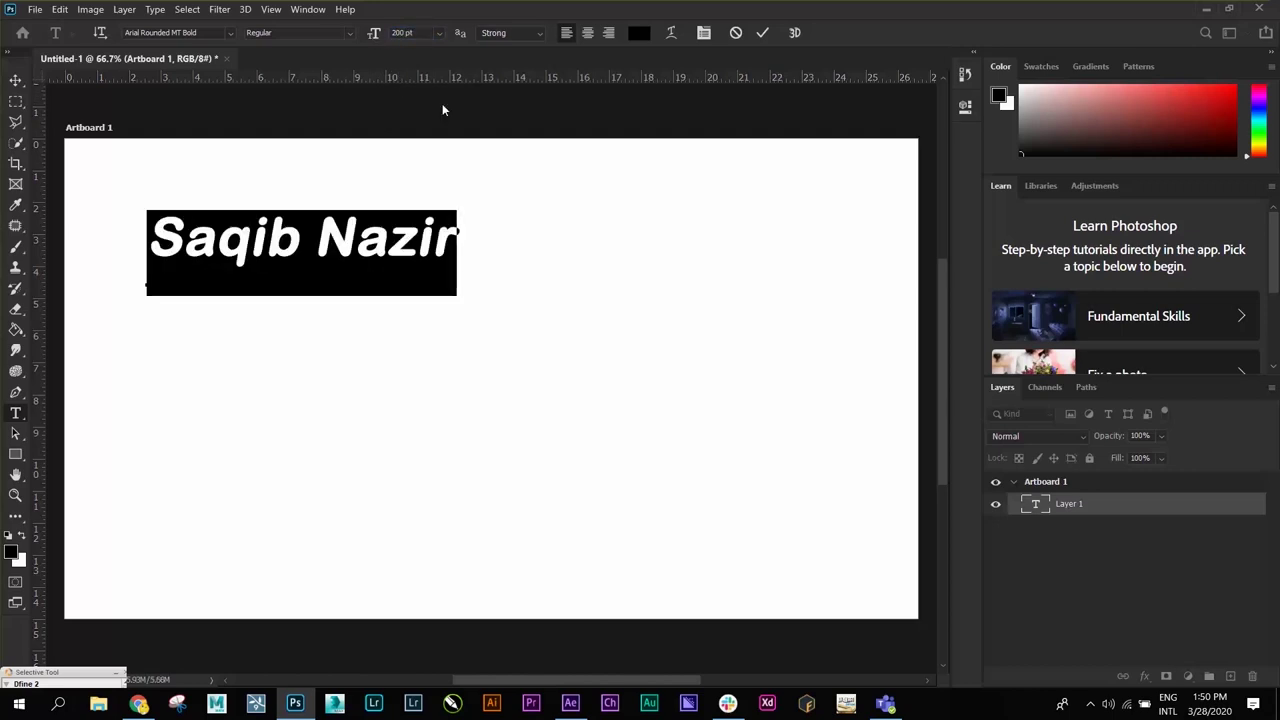
{"action": "left_click", "coordinate": [418, 255]}
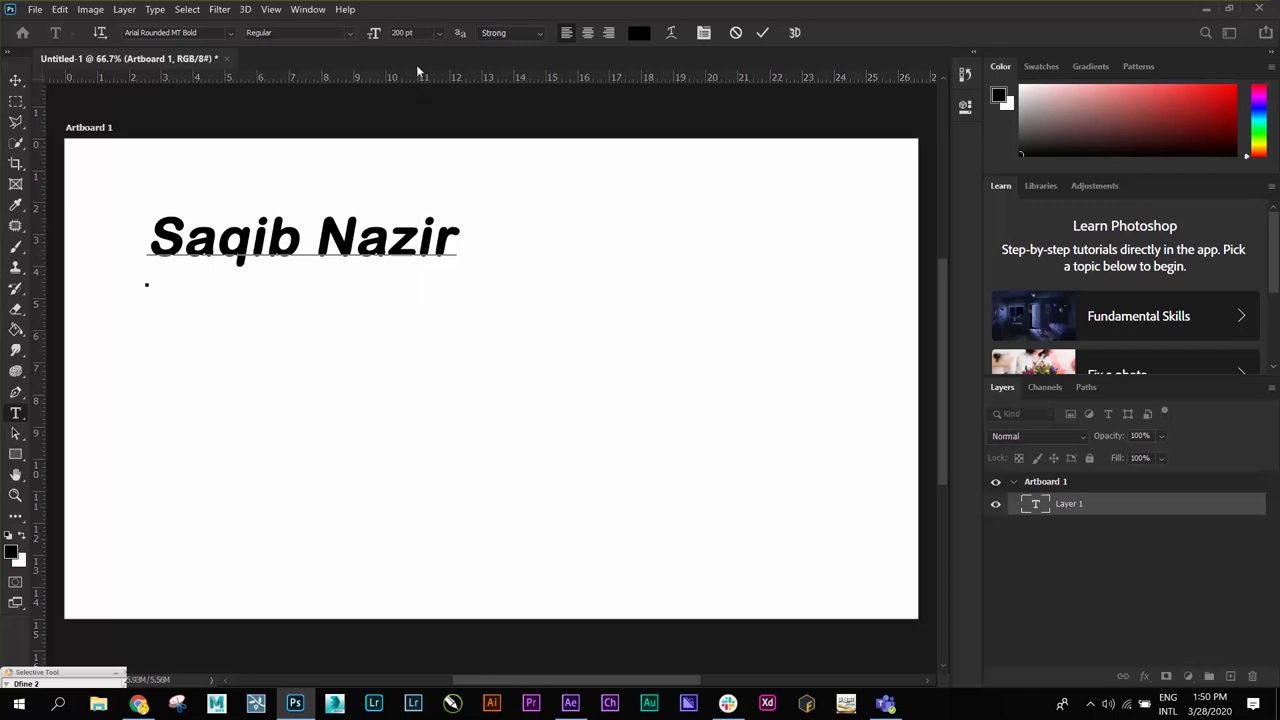
{"action": "left_click", "coordinate": [540, 33]}
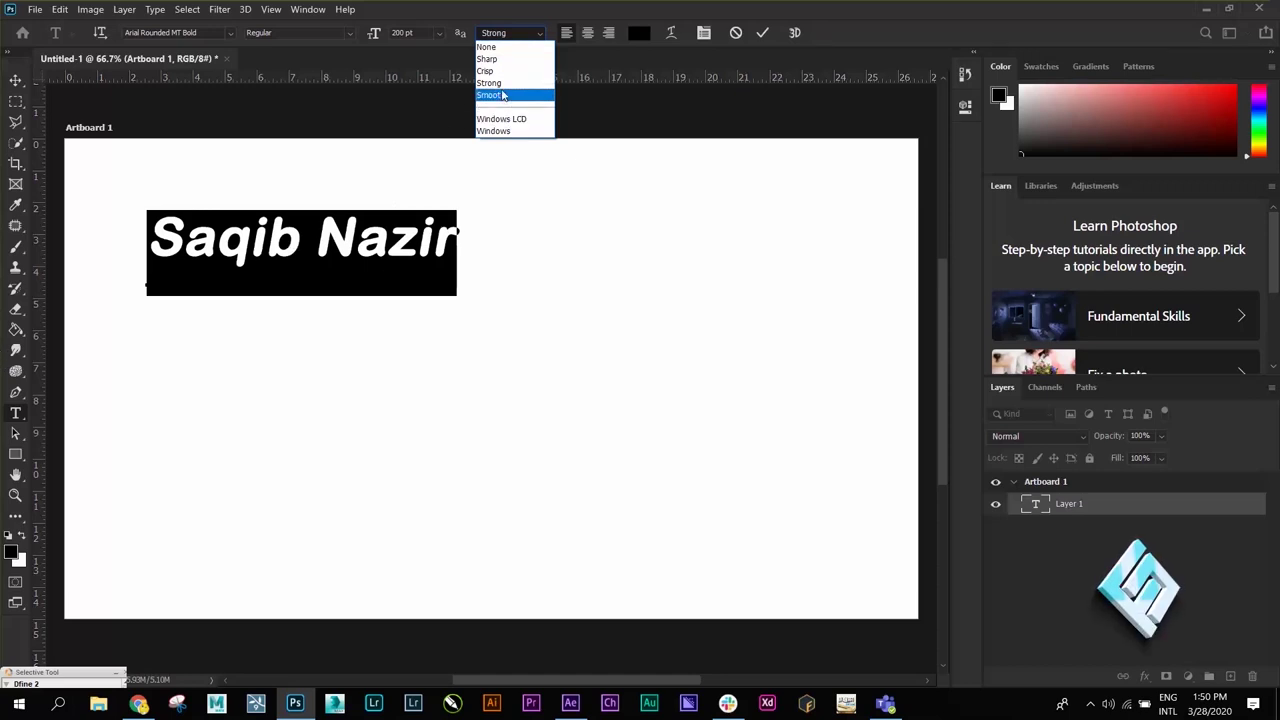
{"action": "left_click", "coordinate": [510, 60]}
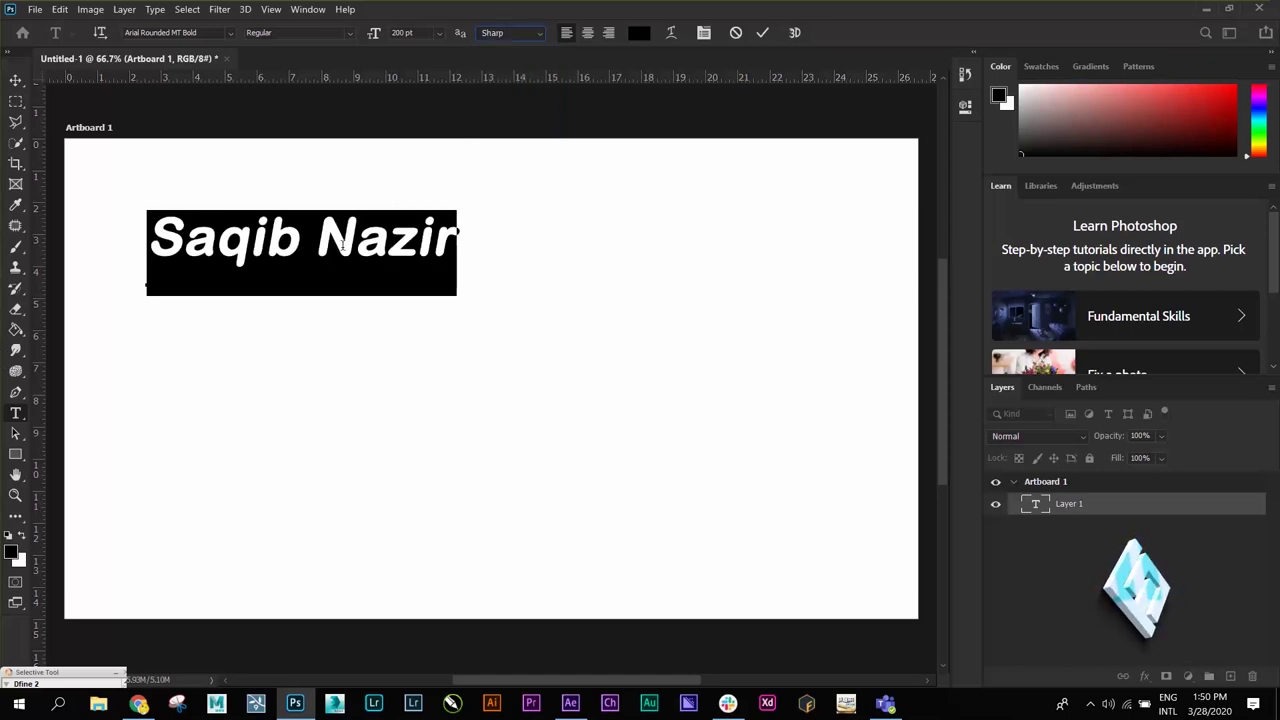
{"action": "left_click", "coordinate": [355, 245]}
{"action": "left_click", "coordinate": [16, 85]}
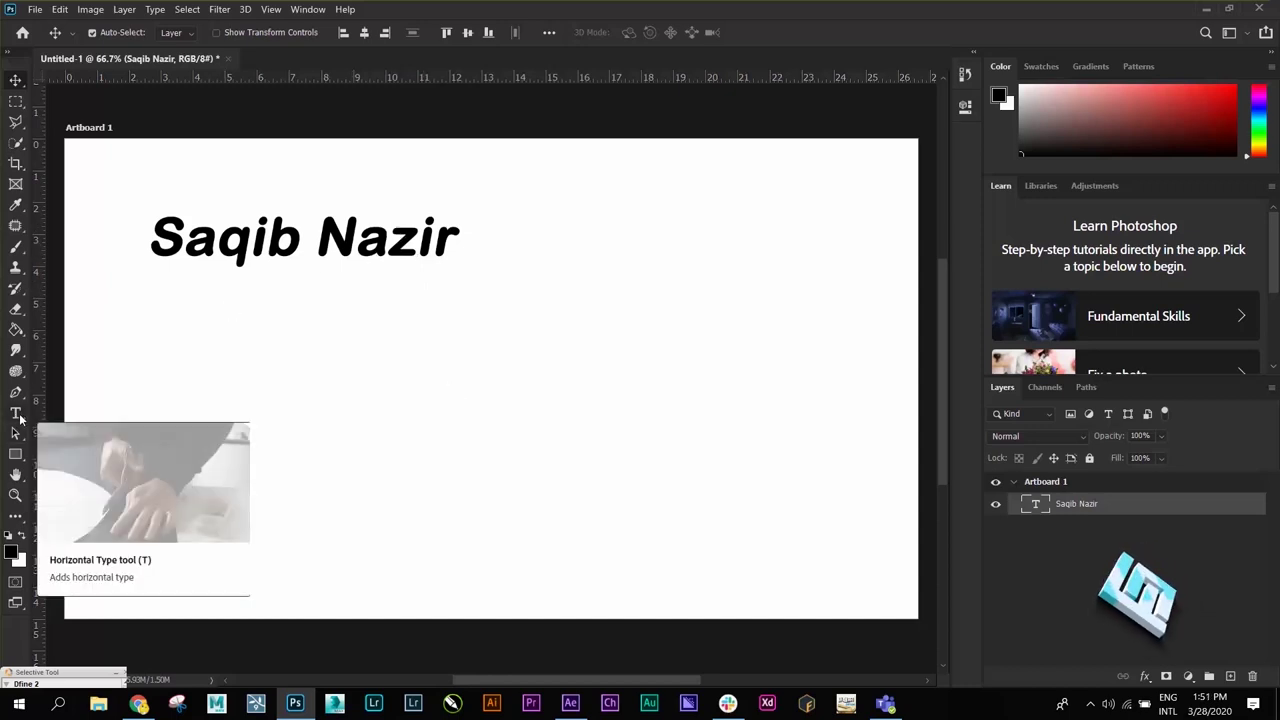
Add a second line 'Pakistann' to the heading, commit it, and nudge the text right
{"action": "left_click", "coordinate": [17, 414]}
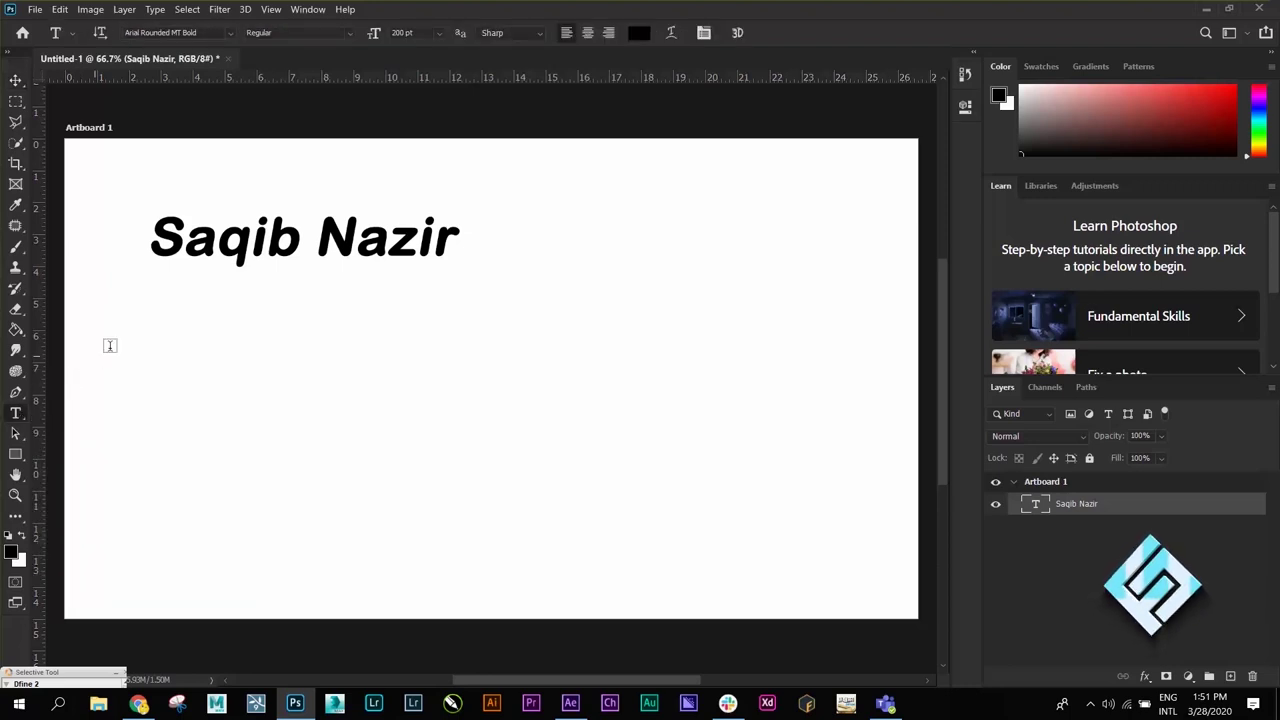
{"action": "left_click", "coordinate": [360, 245]}
{"action": "left_click_drag", "start_coordinate": [458, 245], "coordinate": [160, 228]}
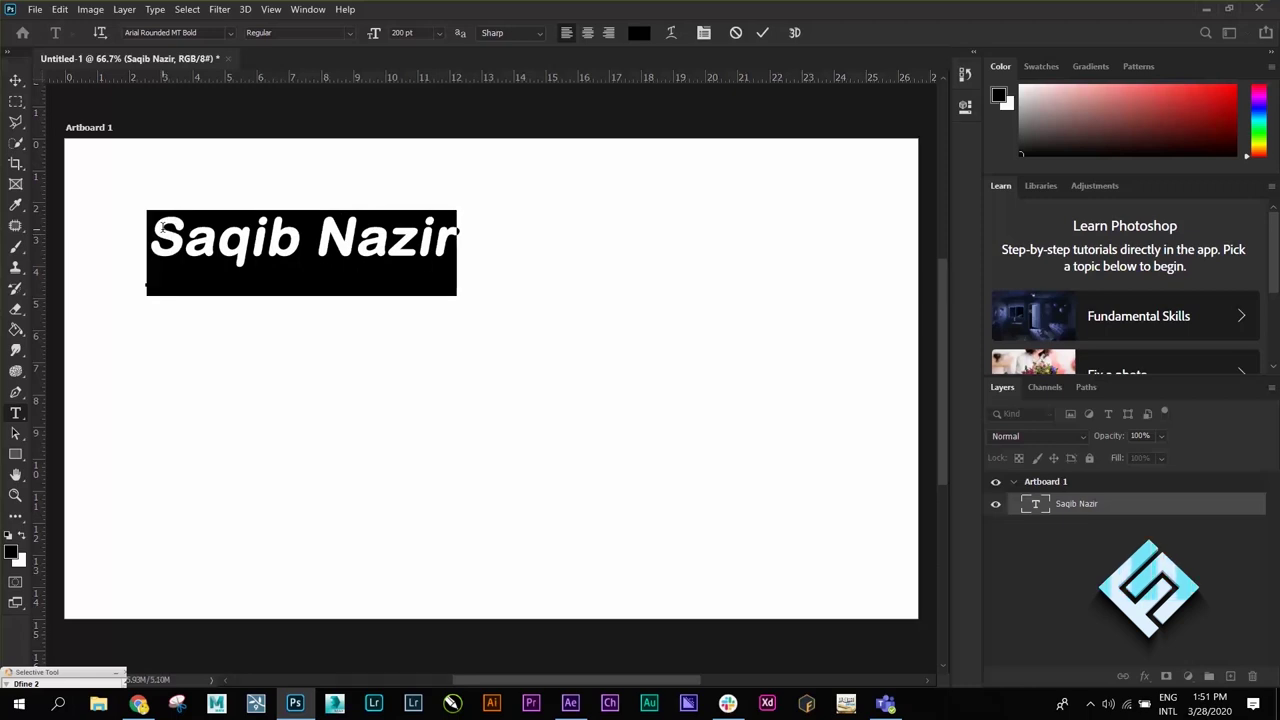
{"action": "left_click", "coordinate": [441, 267]}
{"action": "left_click", "coordinate": [457, 250]}
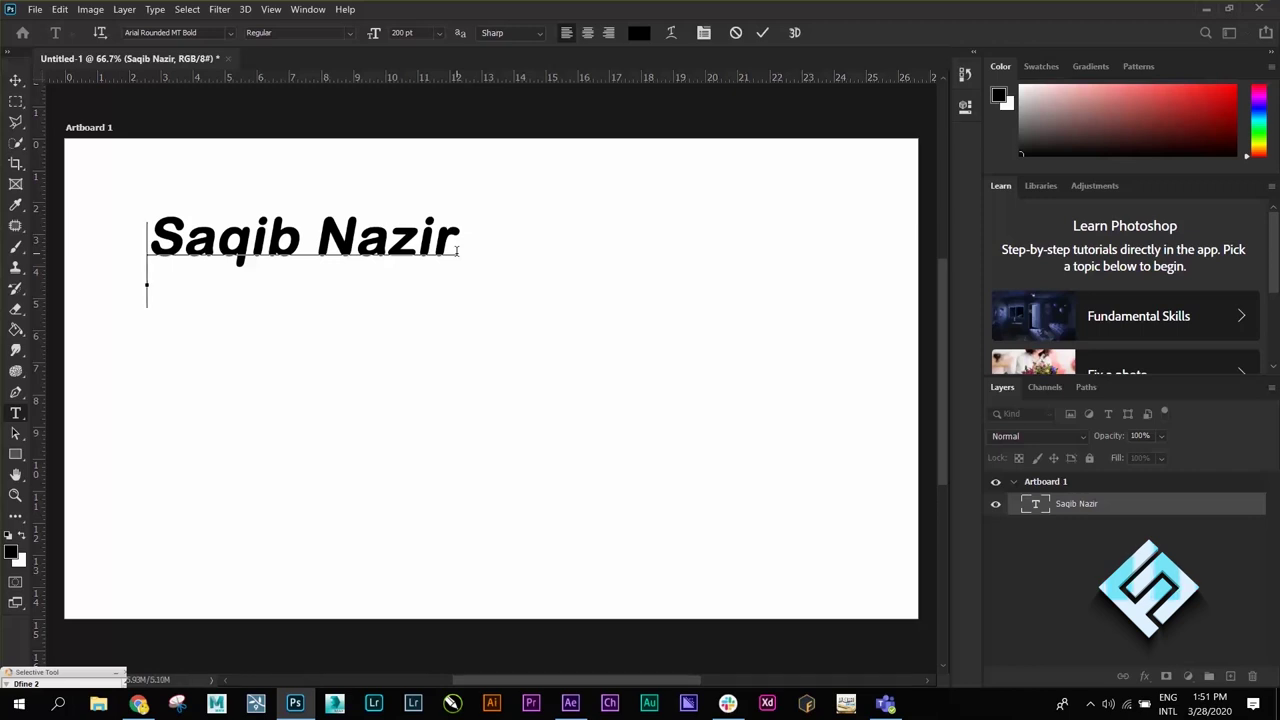
{"action": "type", "text": "Pa"}
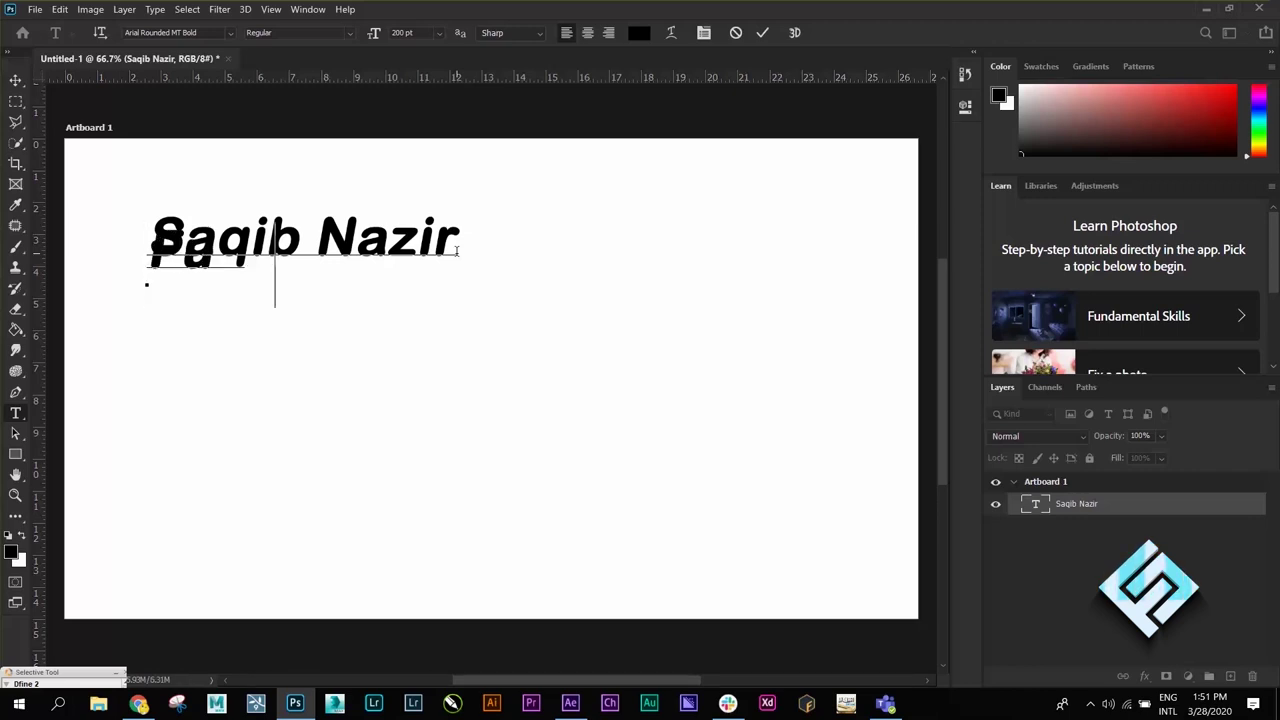
{"action": "type", "text": "kistann"}
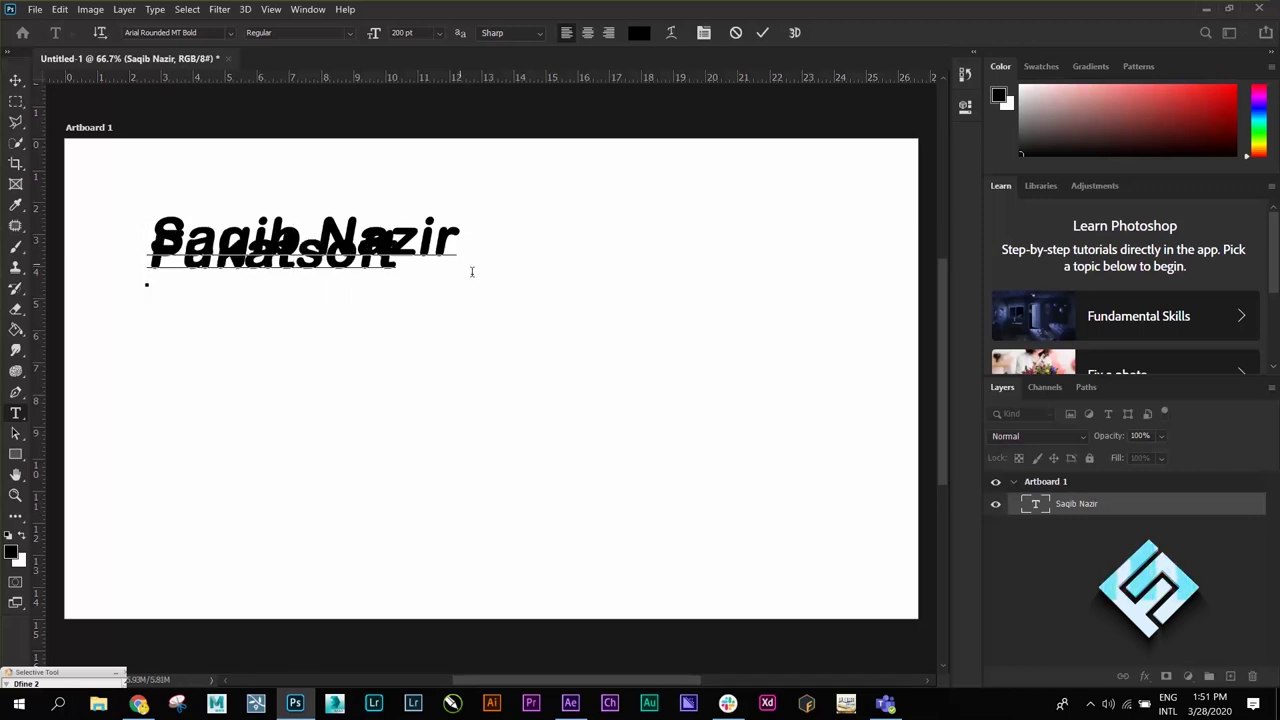
{"action": "left_click", "coordinate": [15, 80]}
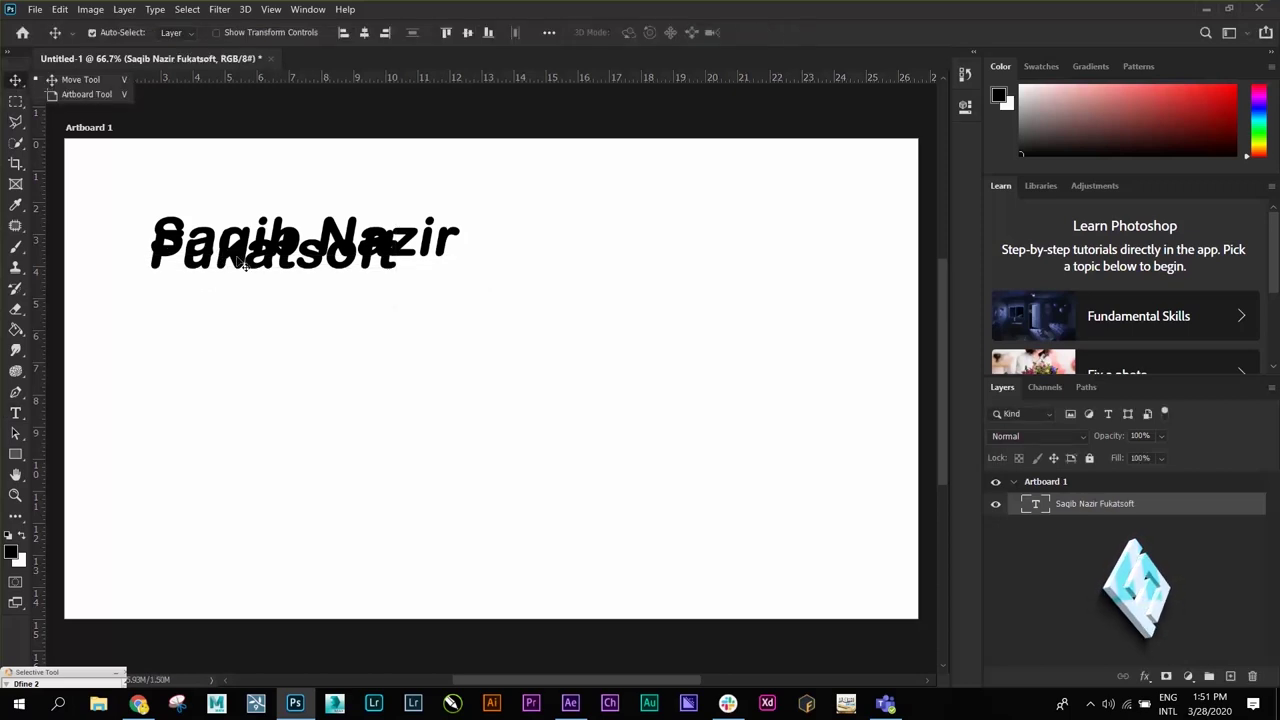
{"action": "left_click", "coordinate": [184, 131]}
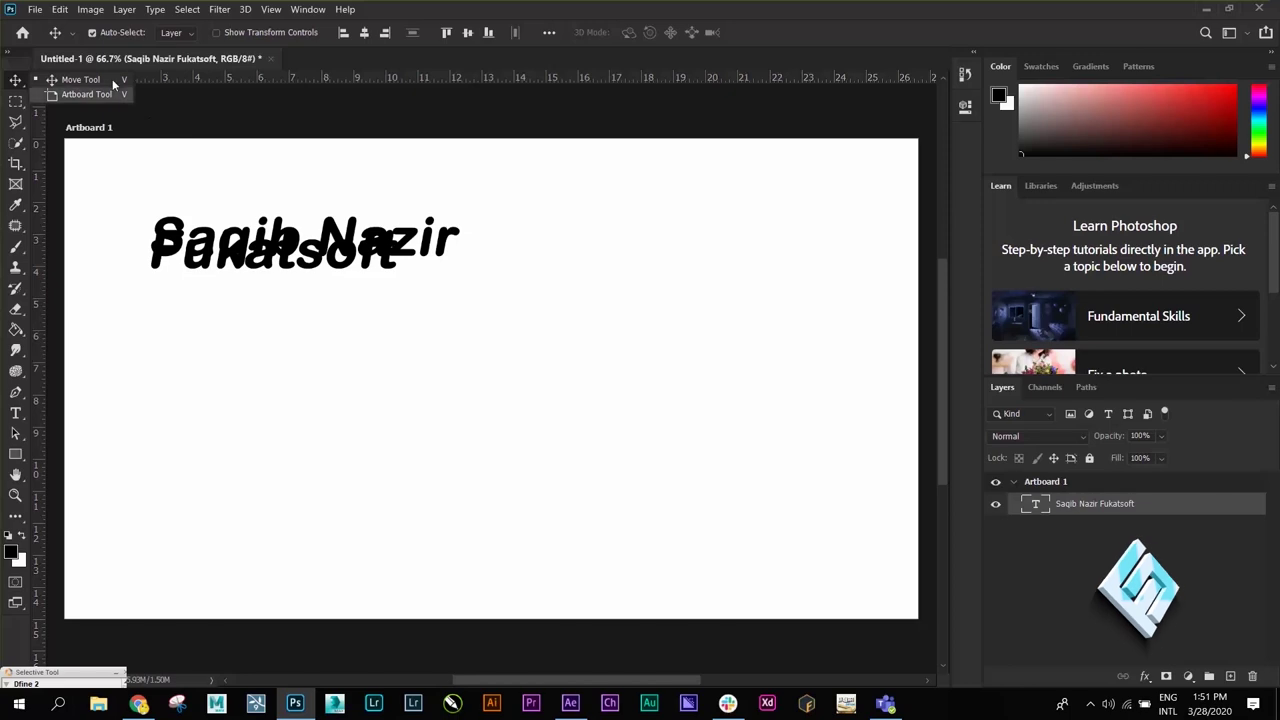
{"action": "left_click_drag", "start_coordinate": [358, 256], "coordinate": [363, 245]}
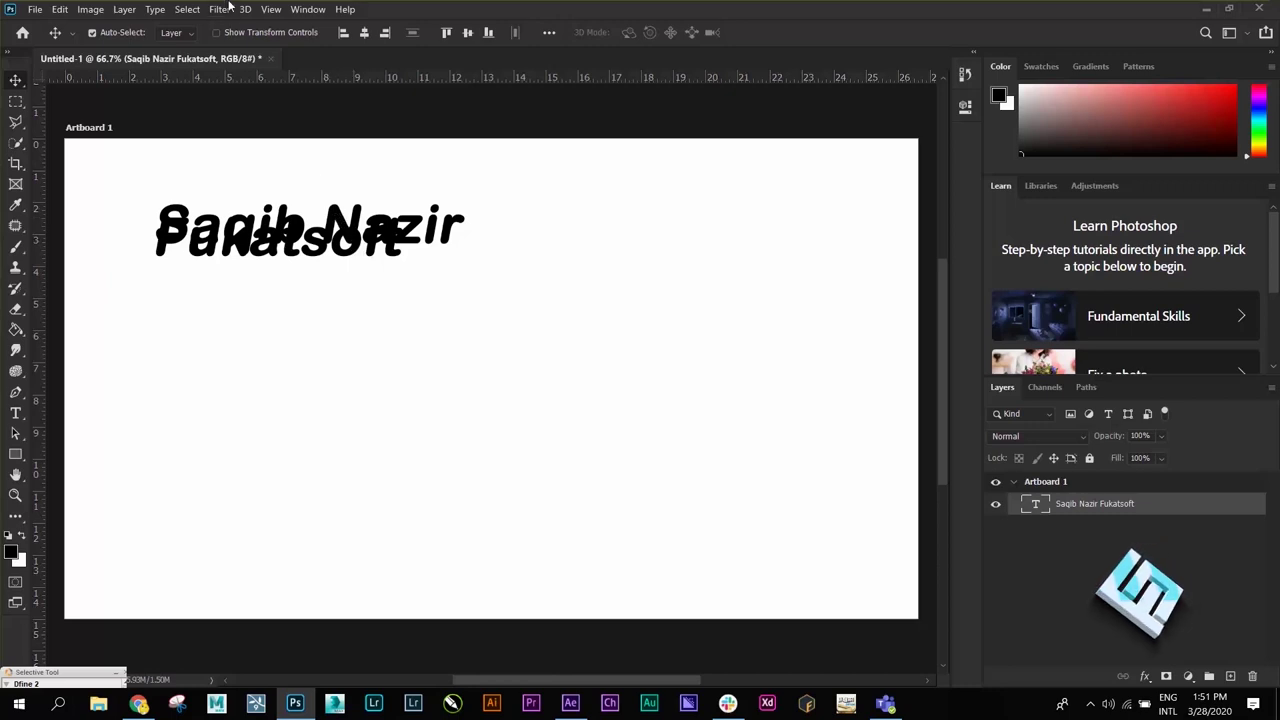
Delete the overlapping Fukatsoft line so only the name remains, then commit
{"action": "key", "text": "t"}
{"action": "left_click", "coordinate": [300, 240]}
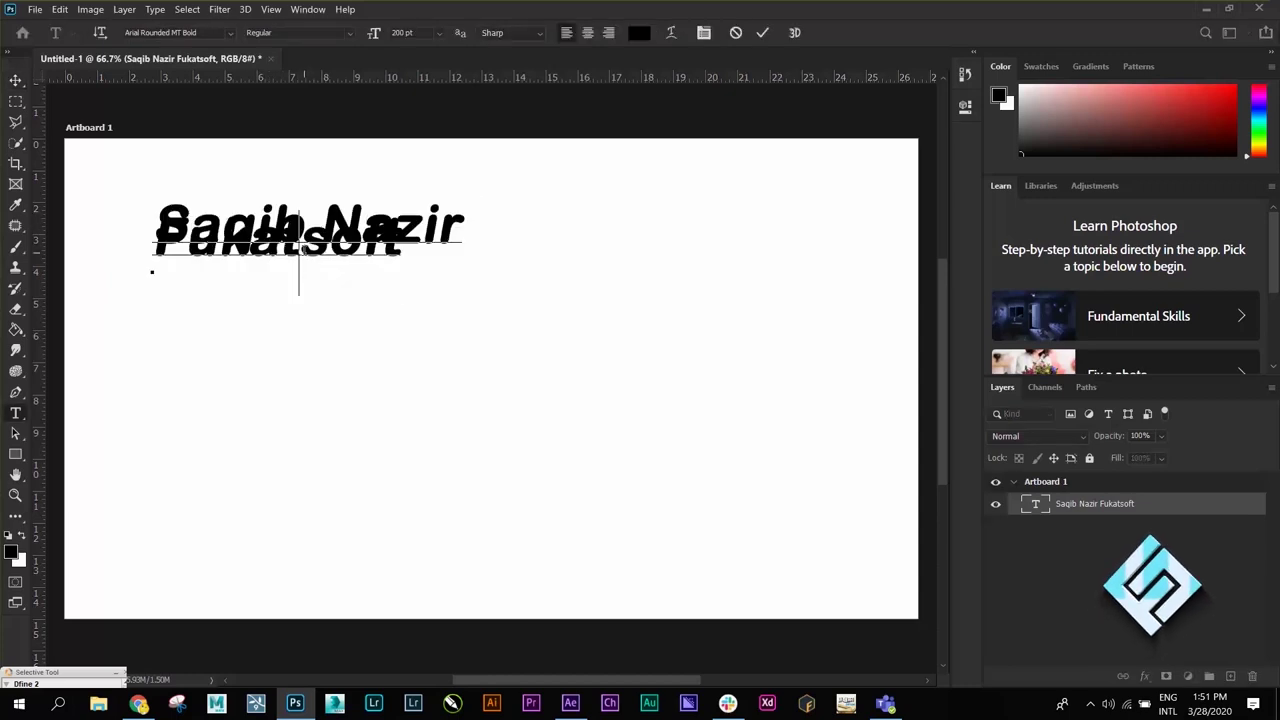
{"action": "mouse_move", "coordinate": [280, 245]}
{"action": "left_mouse_down"}
{"action": "mouse_move", "coordinate": [408, 250]}
{"action": "mouse_move", "coordinate": [105, 243]}
{"action": "left_mouse_up"}
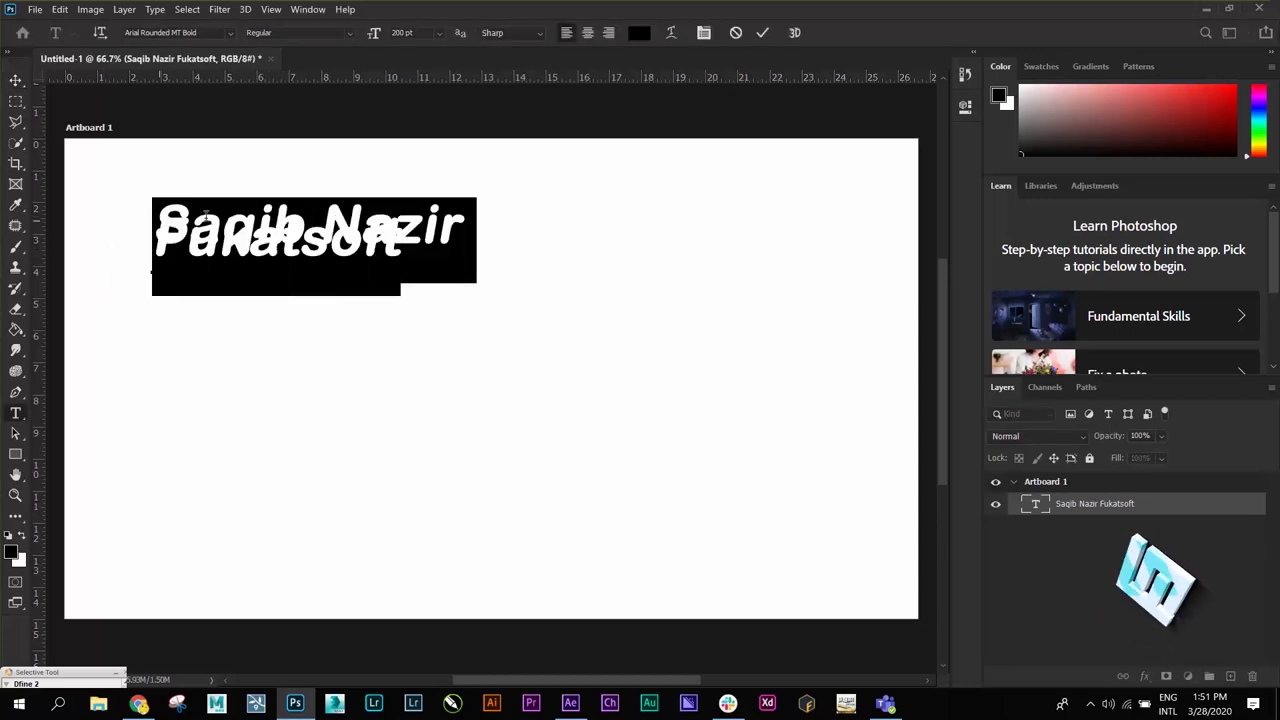
{"action": "left_click", "coordinate": [275, 255]}
{"action": "left_click_drag", "start_coordinate": [410, 245], "coordinate": [155, 245]}
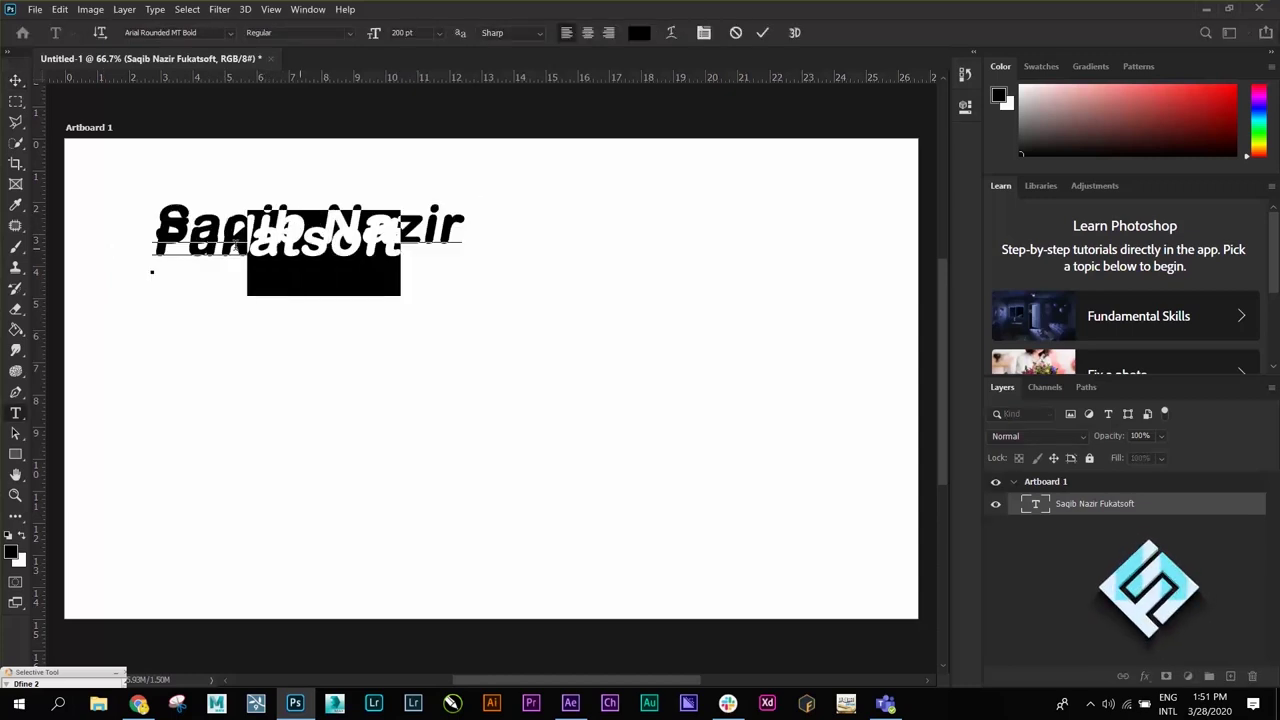
{"action": "left_click", "coordinate": [160, 245]}
{"action": "key", "text": "BackSpace"}
{"action": "key", "text": "BackSpace"}
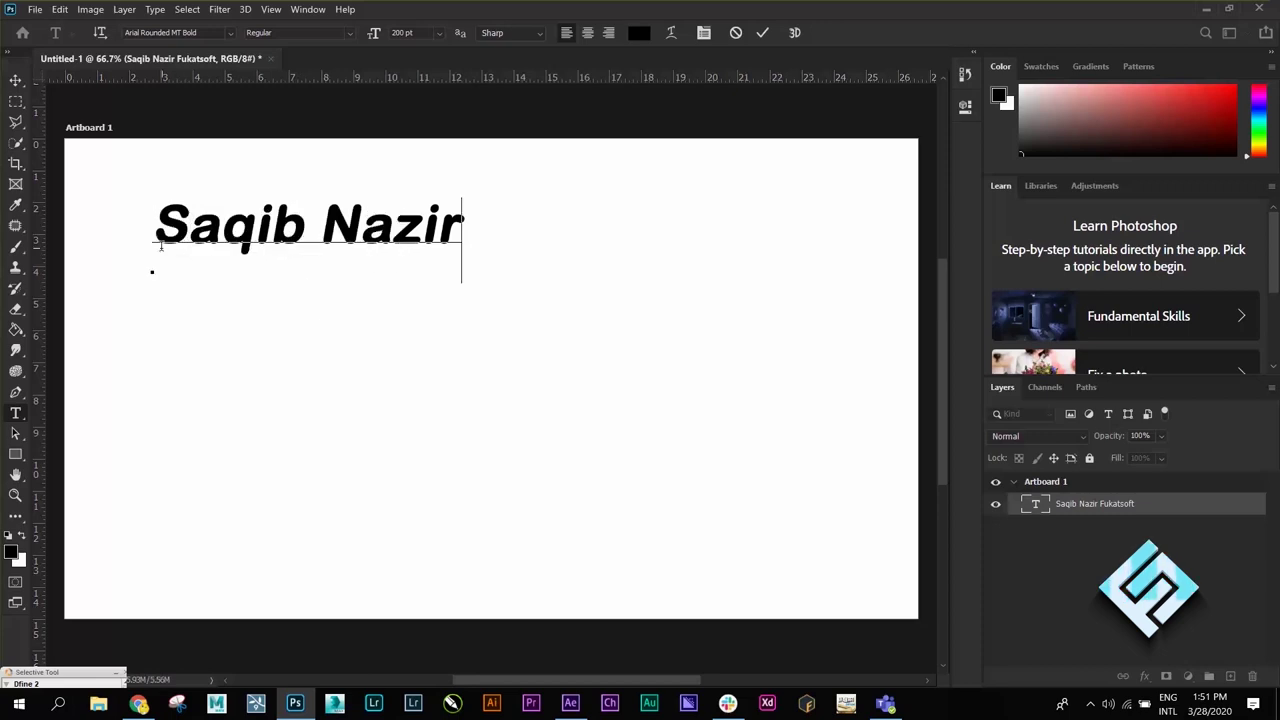
{"action": "left_click", "coordinate": [15, 80]}
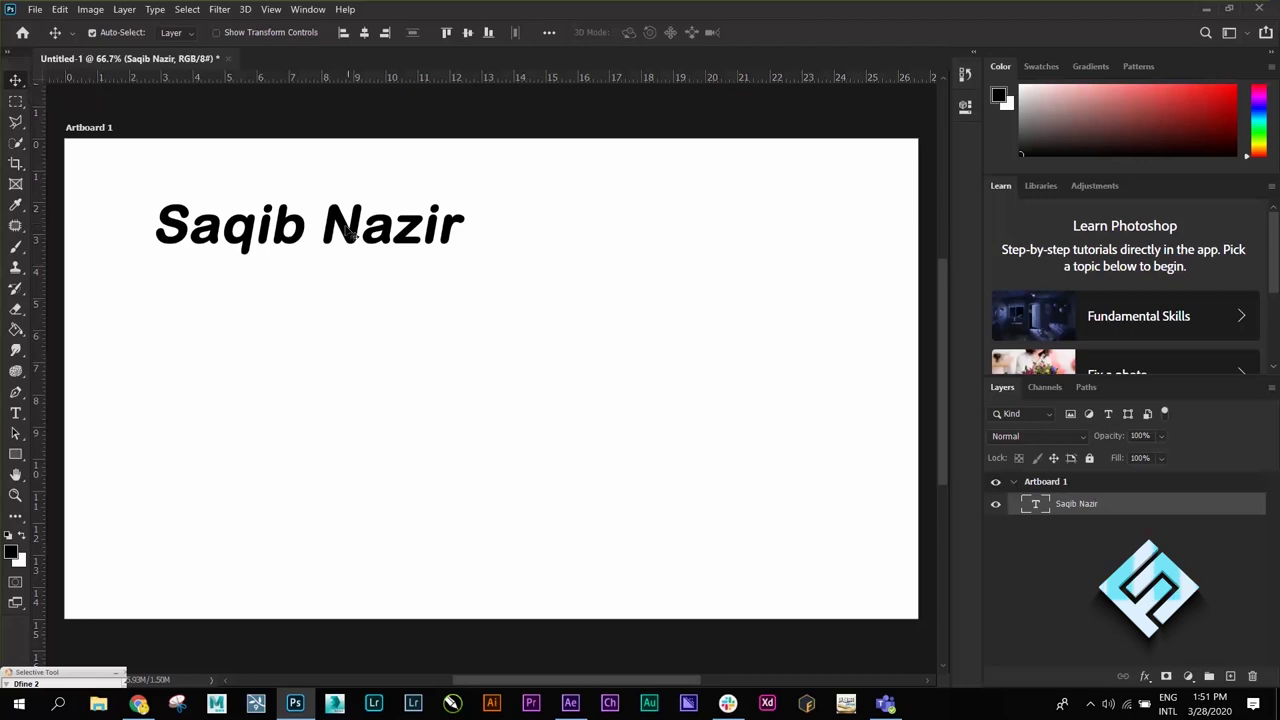
Free-transform the heading to about 220% and move it up and slightly left
{"action": "left_click_drag", "start_coordinate": [346, 230], "coordinate": [357, 239]}
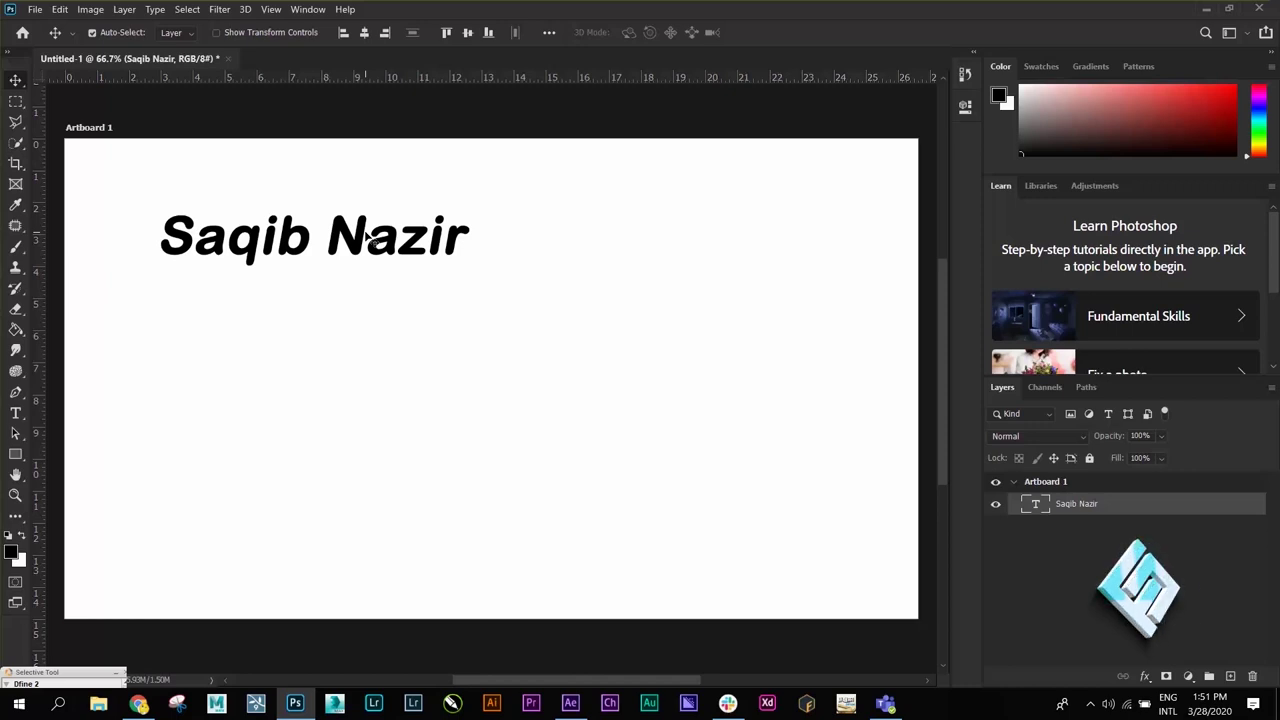
{"action": "key", "text": "ctrl+t"}
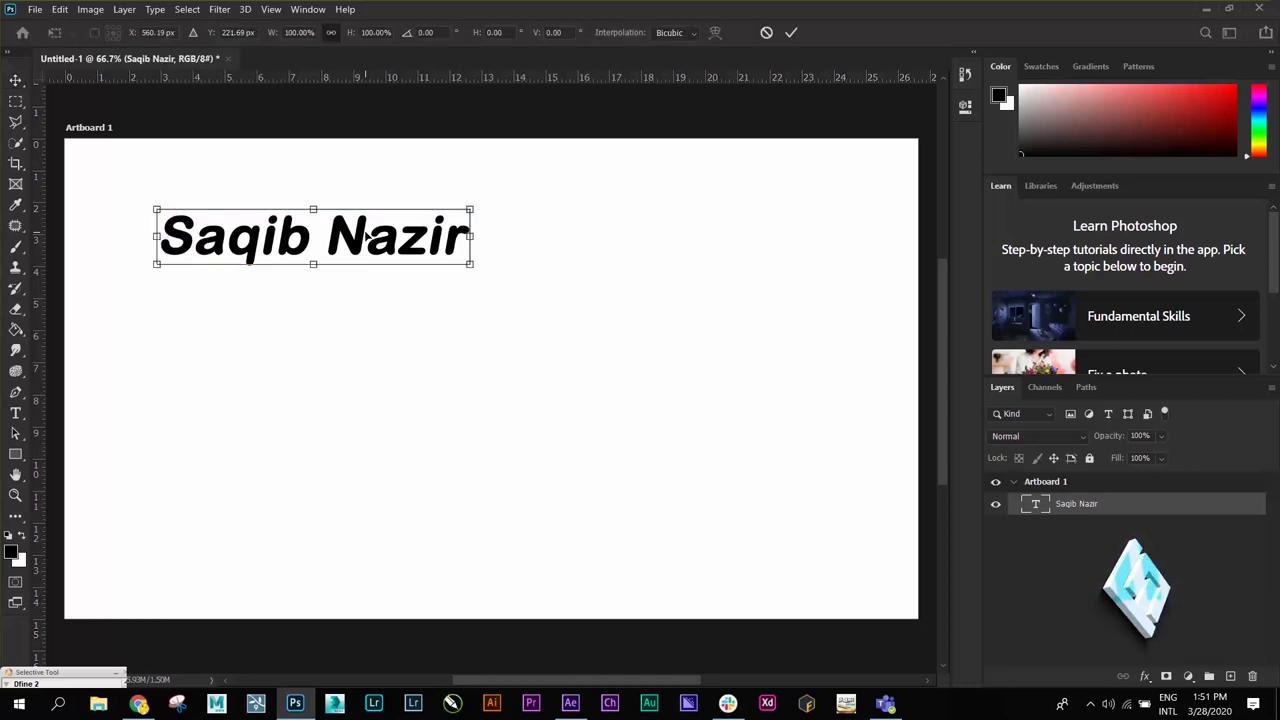
{"action": "left_click_drag", "start_coordinate": [477, 266], "coordinate": [841, 414]}
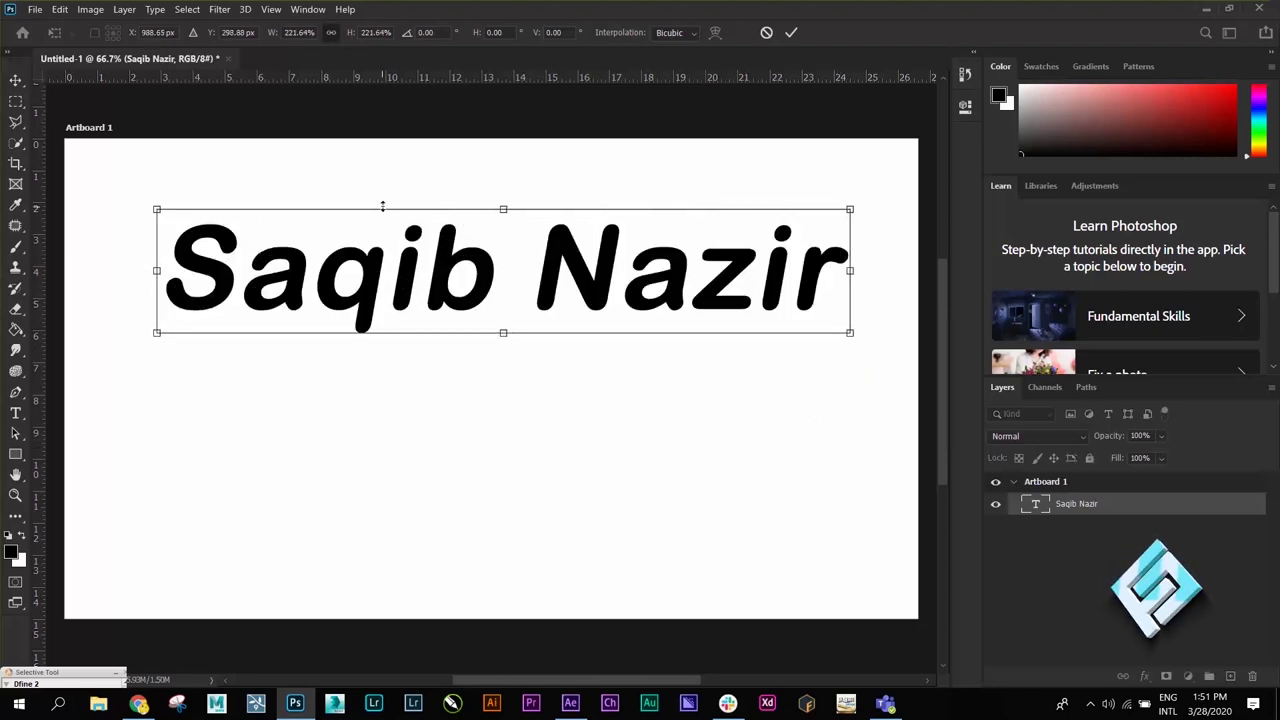
{"action": "key", "text": "Return"}
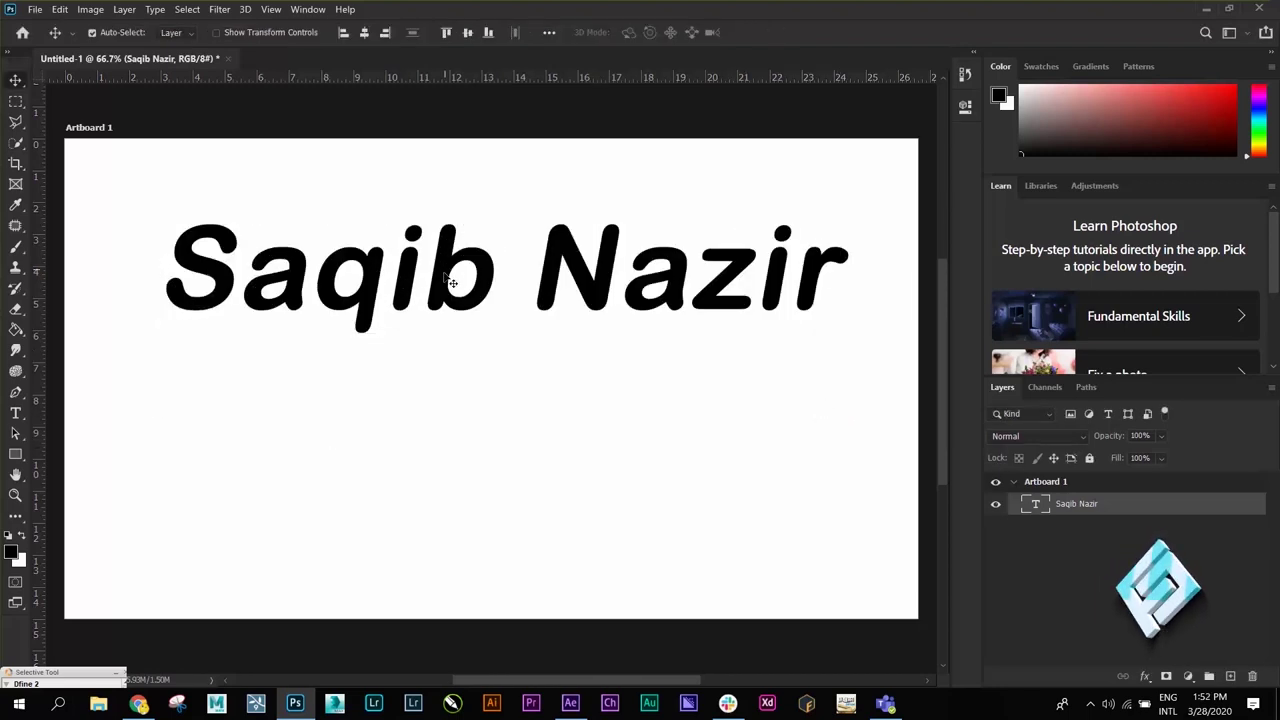
{"action": "left_click", "coordinate": [1090, 703]}
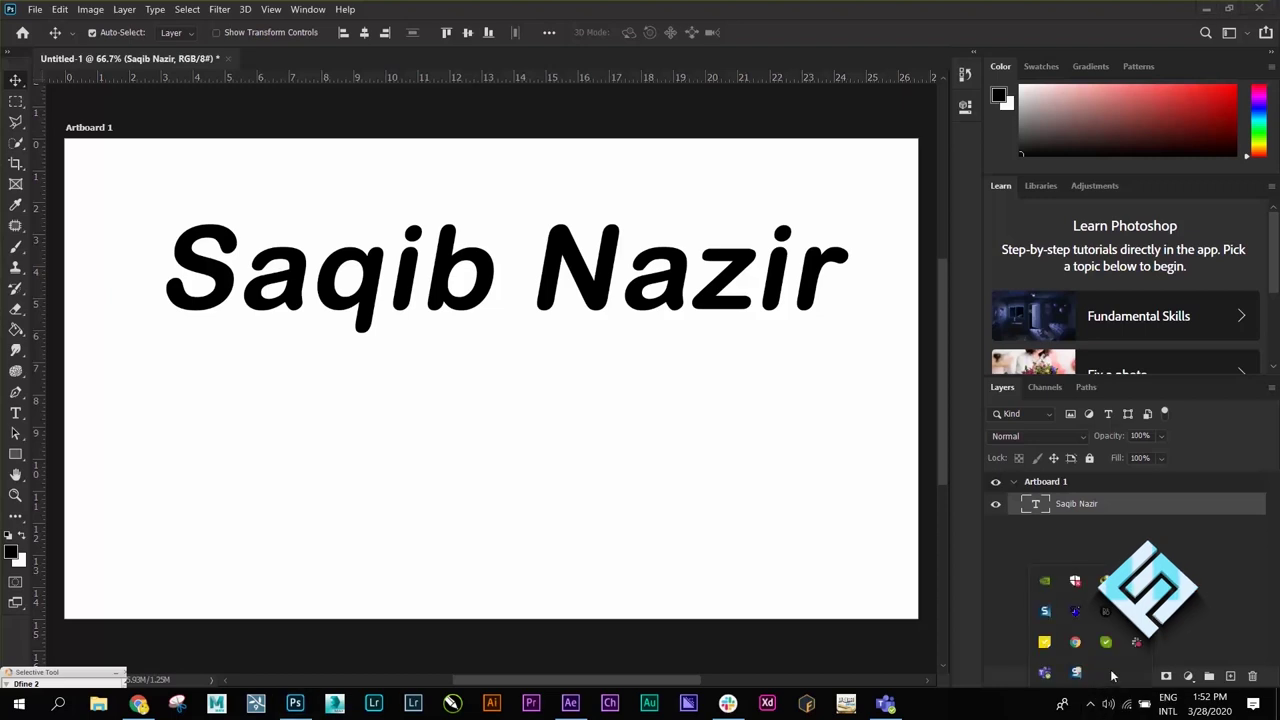
{"action": "left_click", "coordinate": [750, 402]}
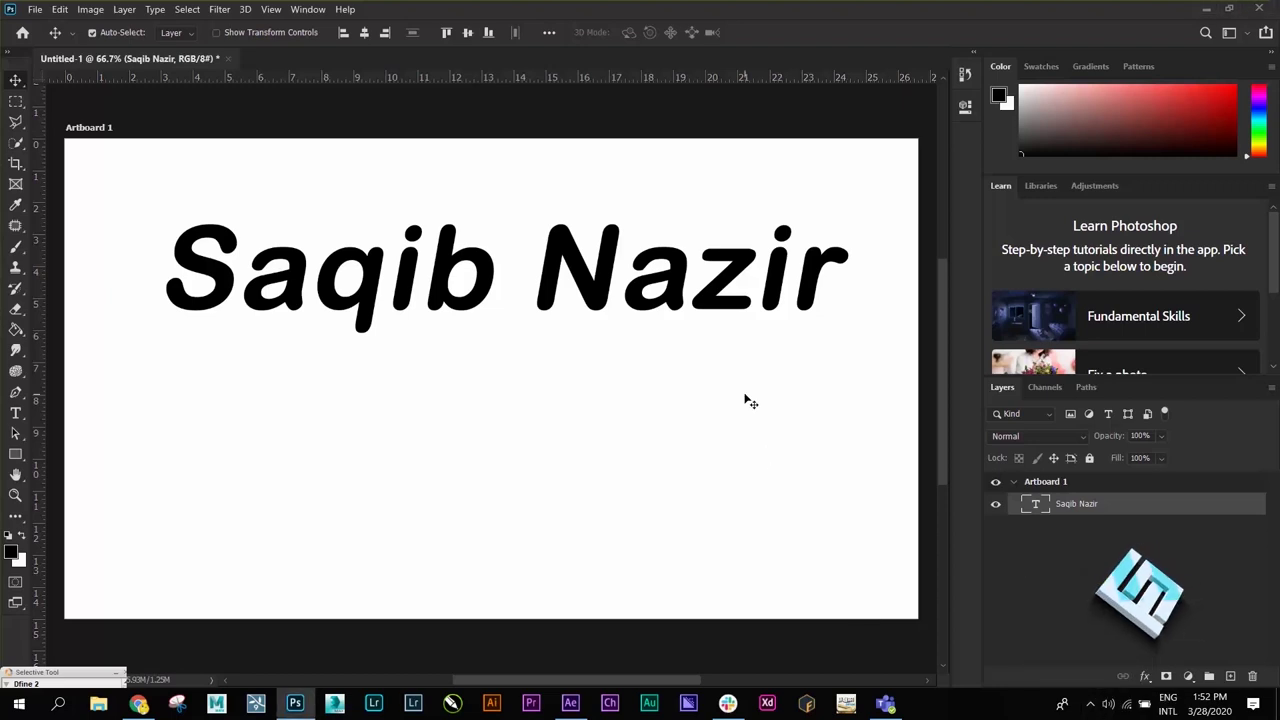
{"action": "left_click_drag", "start_coordinate": [619, 270], "coordinate": [600, 270]}
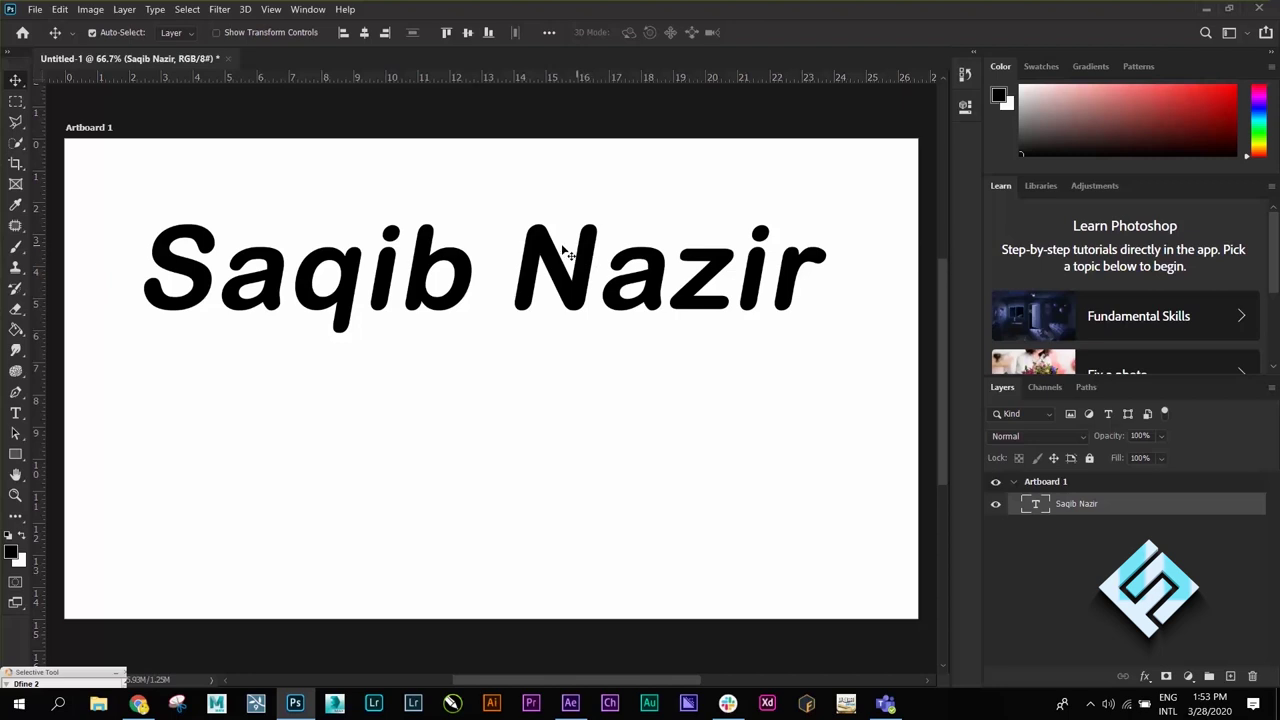
{"action": "left_click_drag", "start_coordinate": [543, 255], "coordinate": [538, 228]}
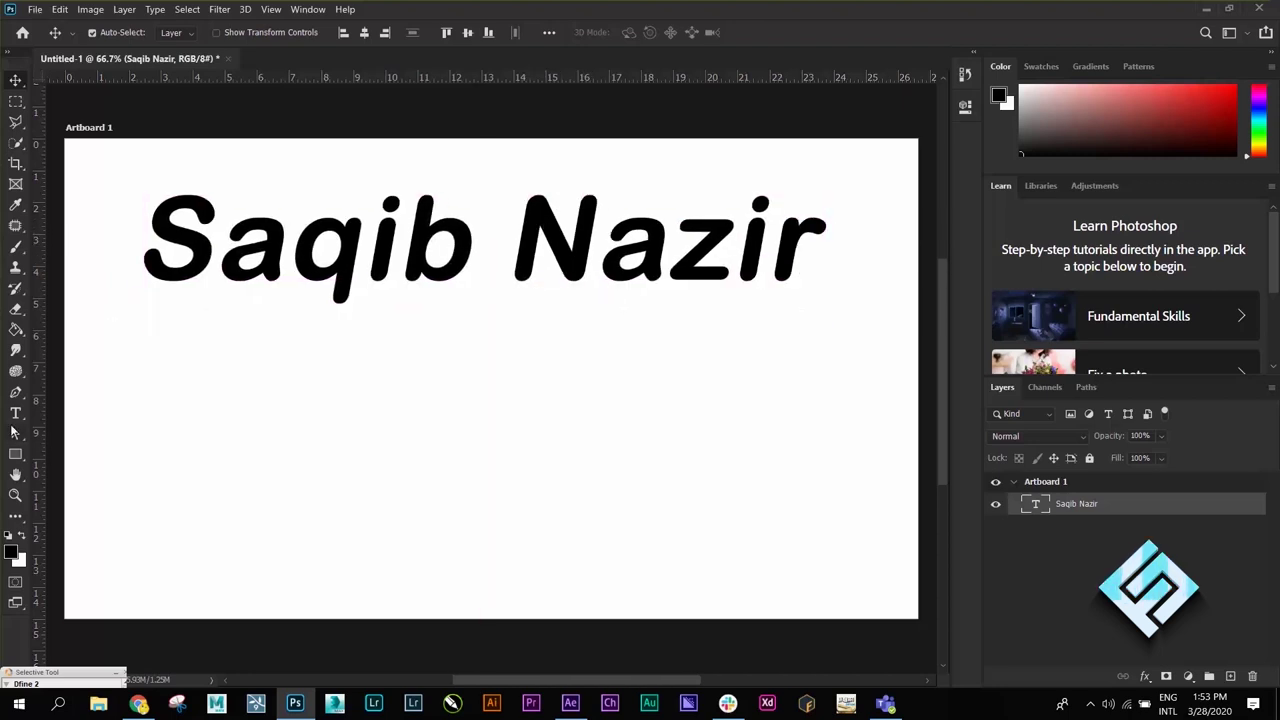
Select all the heading text, apply Tw Cen MT Condensed, and commit the change
{"action": "left_click", "coordinate": [15, 413]}
{"action": "left_click", "coordinate": [155, 416]}
{"action": "left_click", "coordinate": [330, 275]}
{"action": "left_click_drag", "start_coordinate": [793, 235], "coordinate": [131, 210]}
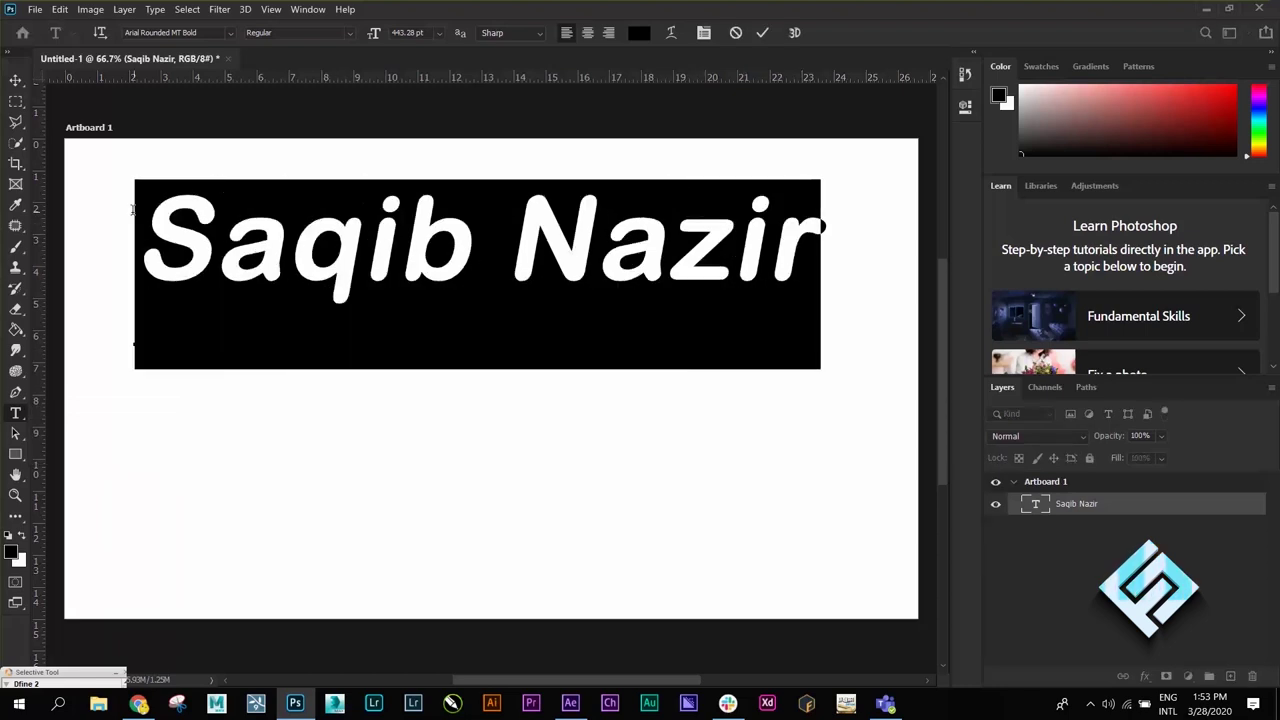
{"action": "left_click", "coordinate": [226, 36]}
{"action": "key", "text": "Down"}
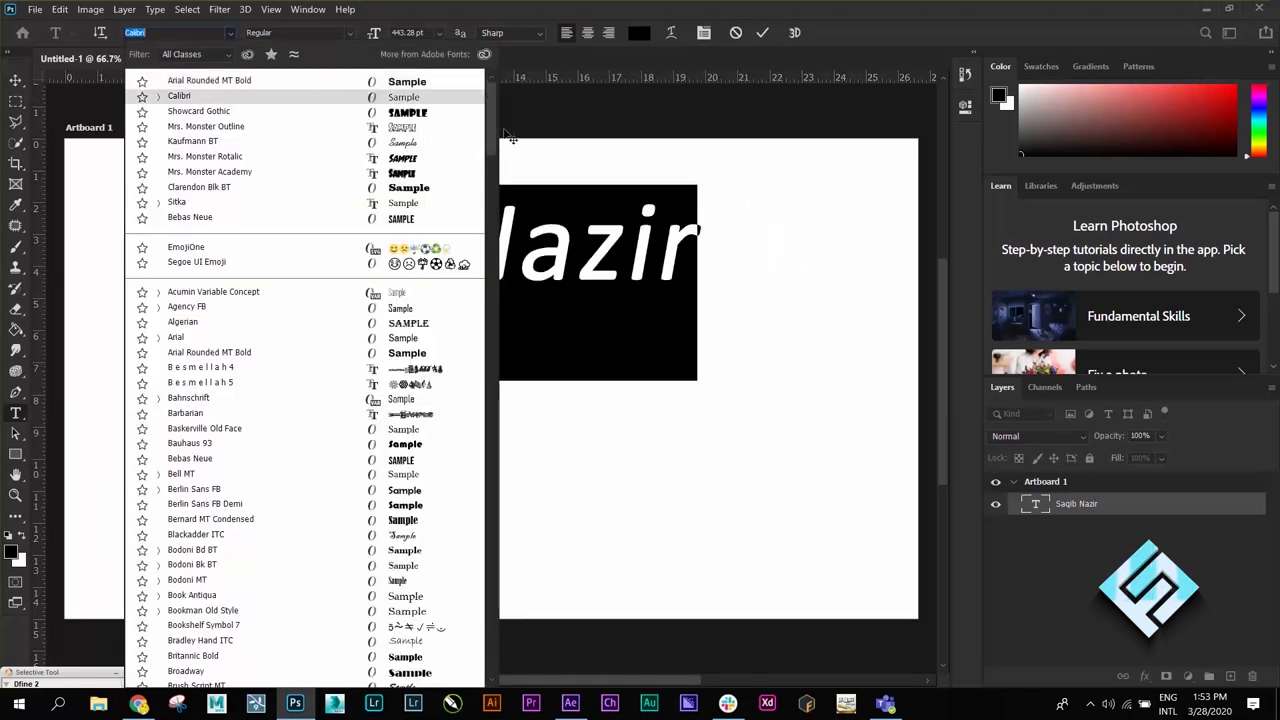
{"action": "mouse_move", "coordinate": [494, 127]}
{"action": "left_mouse_down"}
{"action": "mouse_move", "coordinate": [503, 580]}
{"action": "mouse_move", "coordinate": [501, 569]}
{"action": "left_mouse_up"}
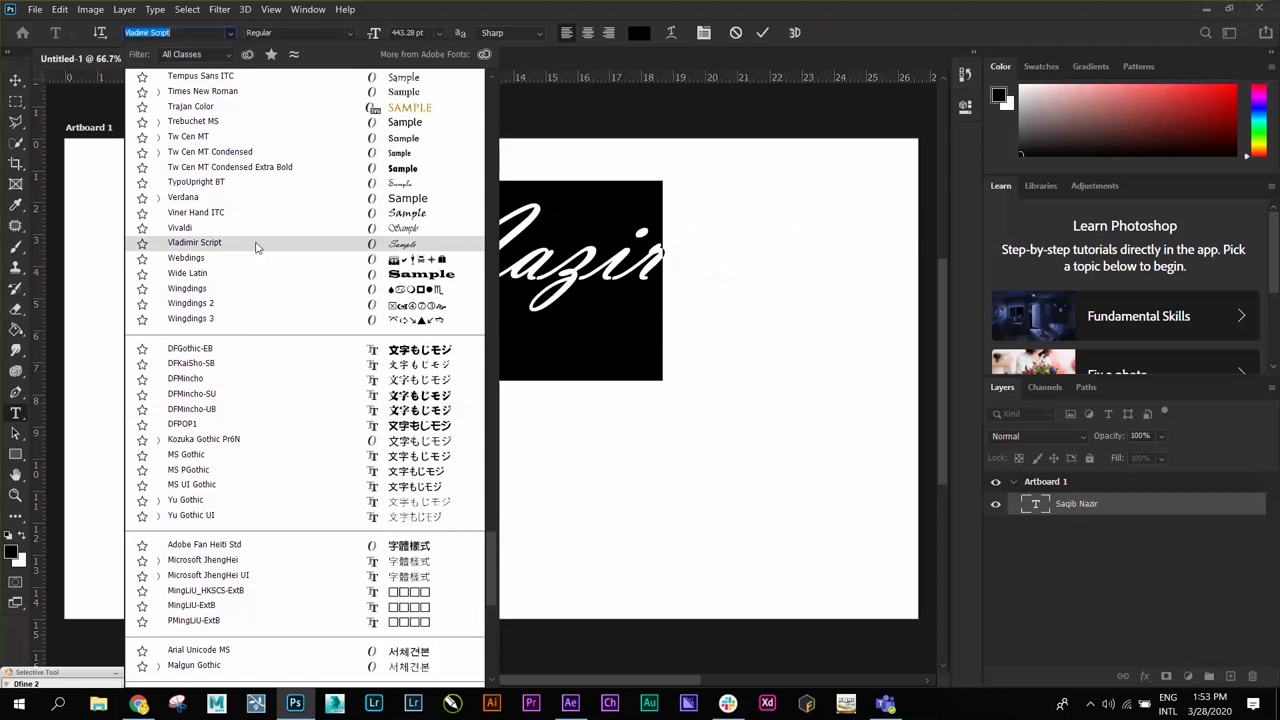
{"action": "left_click", "coordinate": [290, 167]}
{"action": "left_click", "coordinate": [591, 274]}
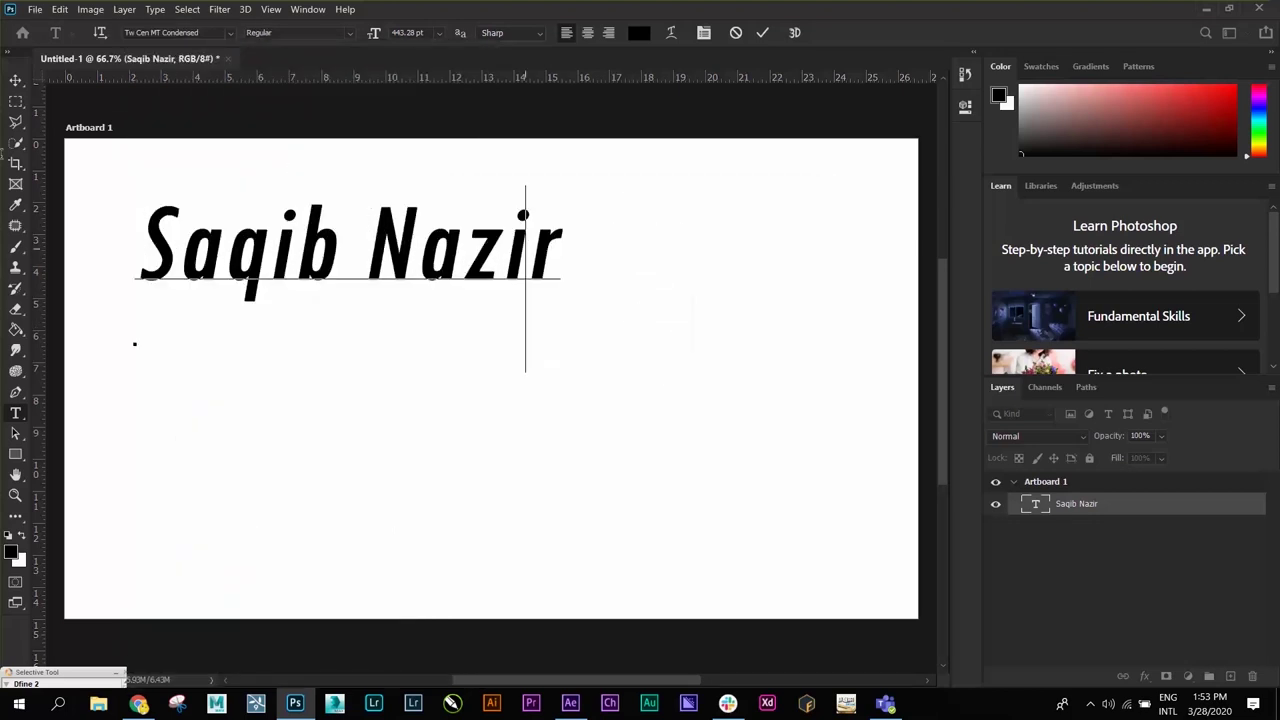
{"action": "left_click", "coordinate": [15, 80]}
{"action": "key", "text": "alt+Tab"}
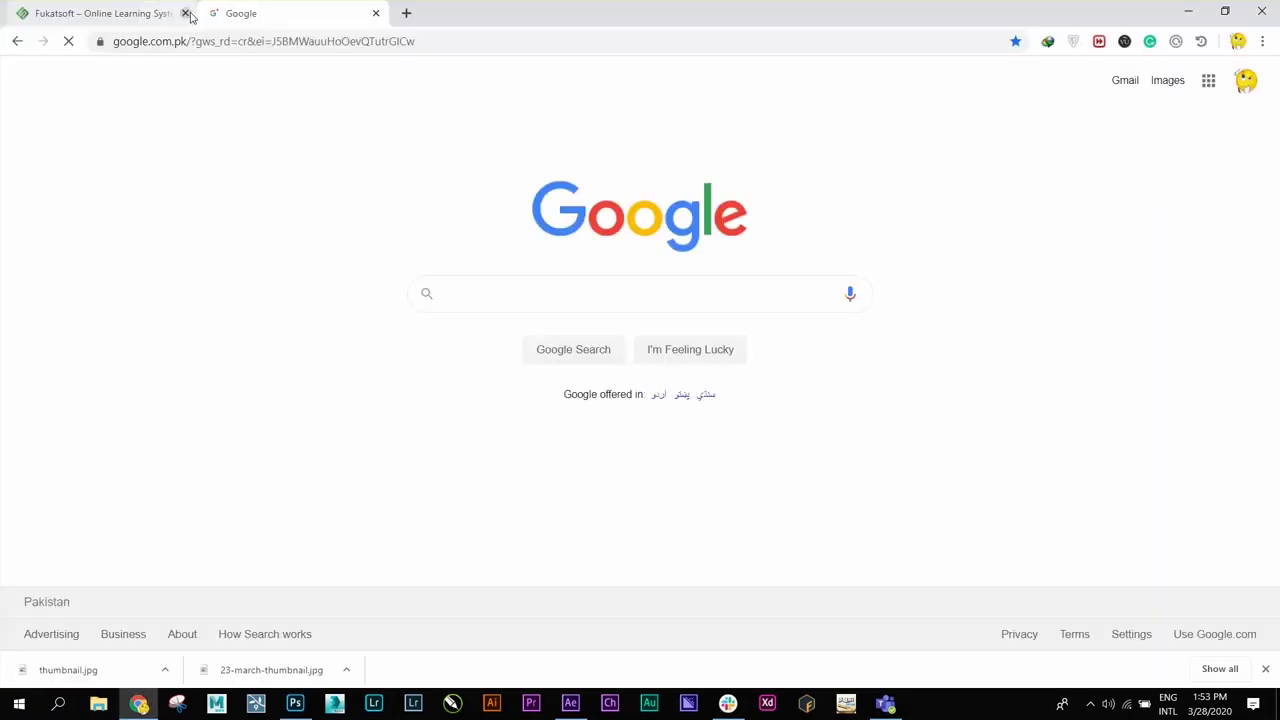
Search Google for 'font download'
{"action": "left_click", "coordinate": [495, 293]}
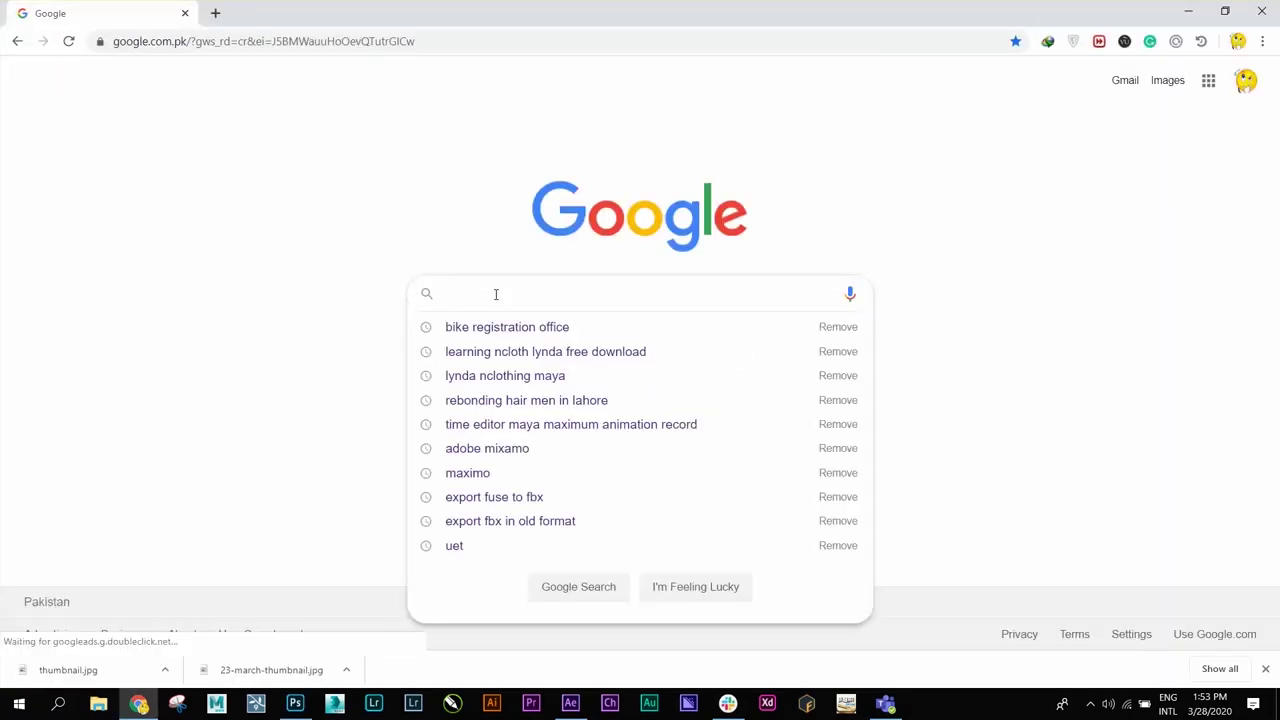
{"action": "type", "text": "font do"}
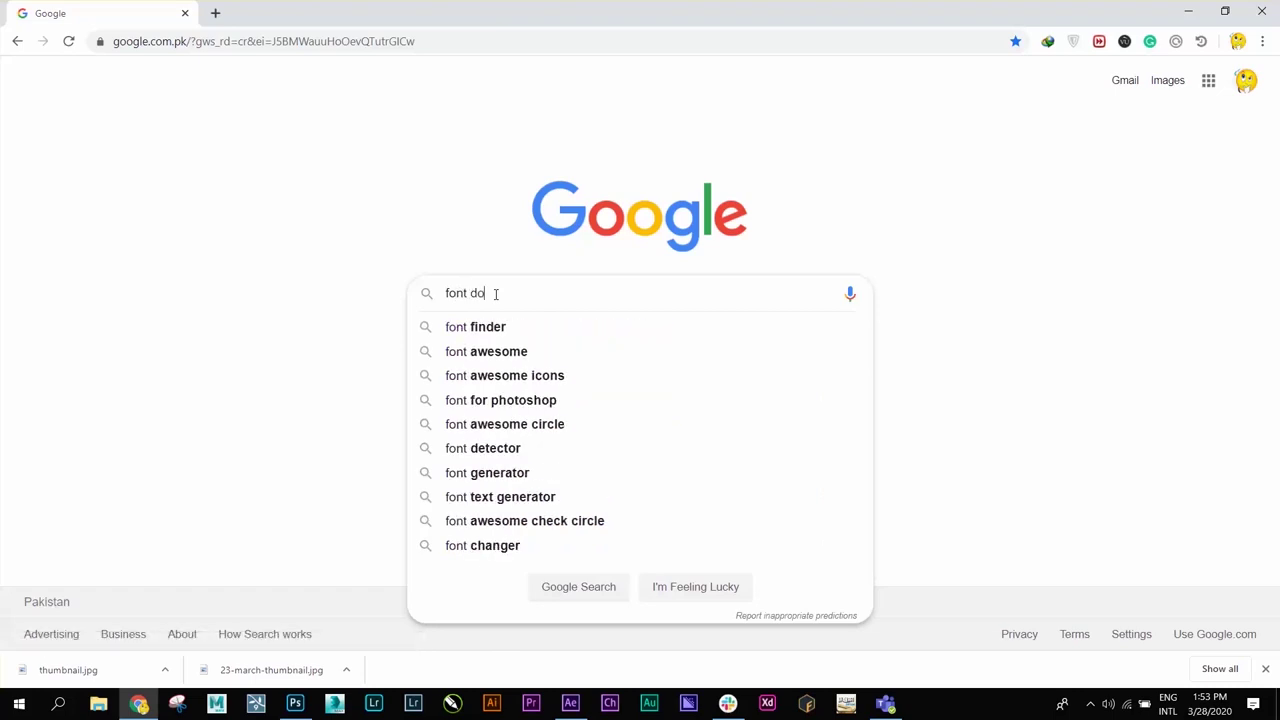
{"action": "type", "text": "w"}
{"action": "key", "text": "Down"}
{"action": "key", "text": "Return"}
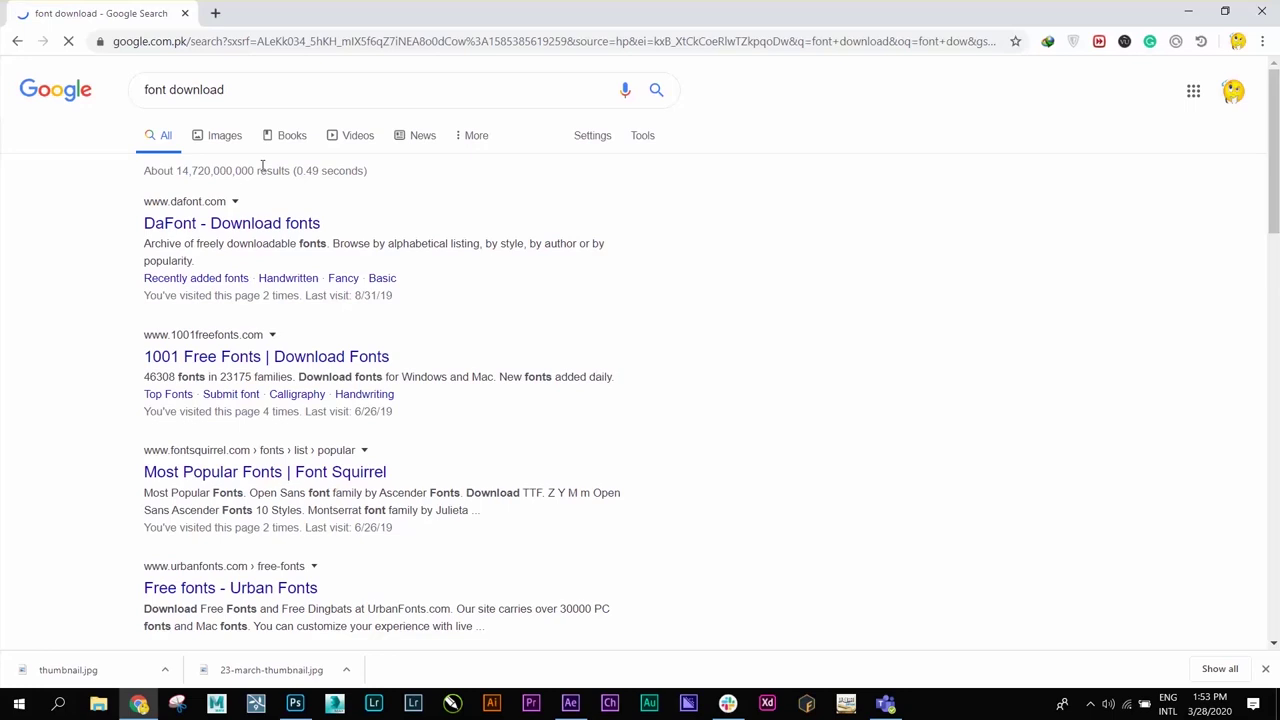
Open the DaFont, 1001 Free Fonts and Urban Fonts results in background tabs
{"action": "middle_click", "coordinate": [258, 228]}
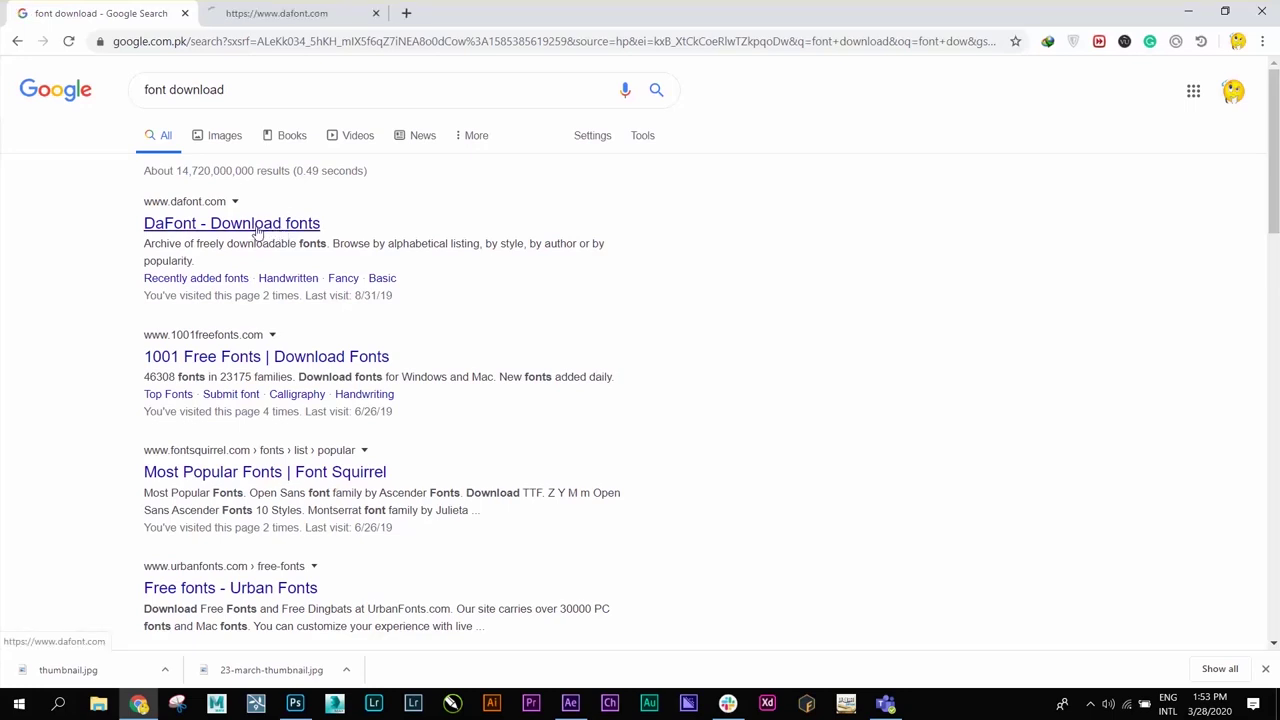
{"action": "middle_click", "coordinate": [278, 357]}
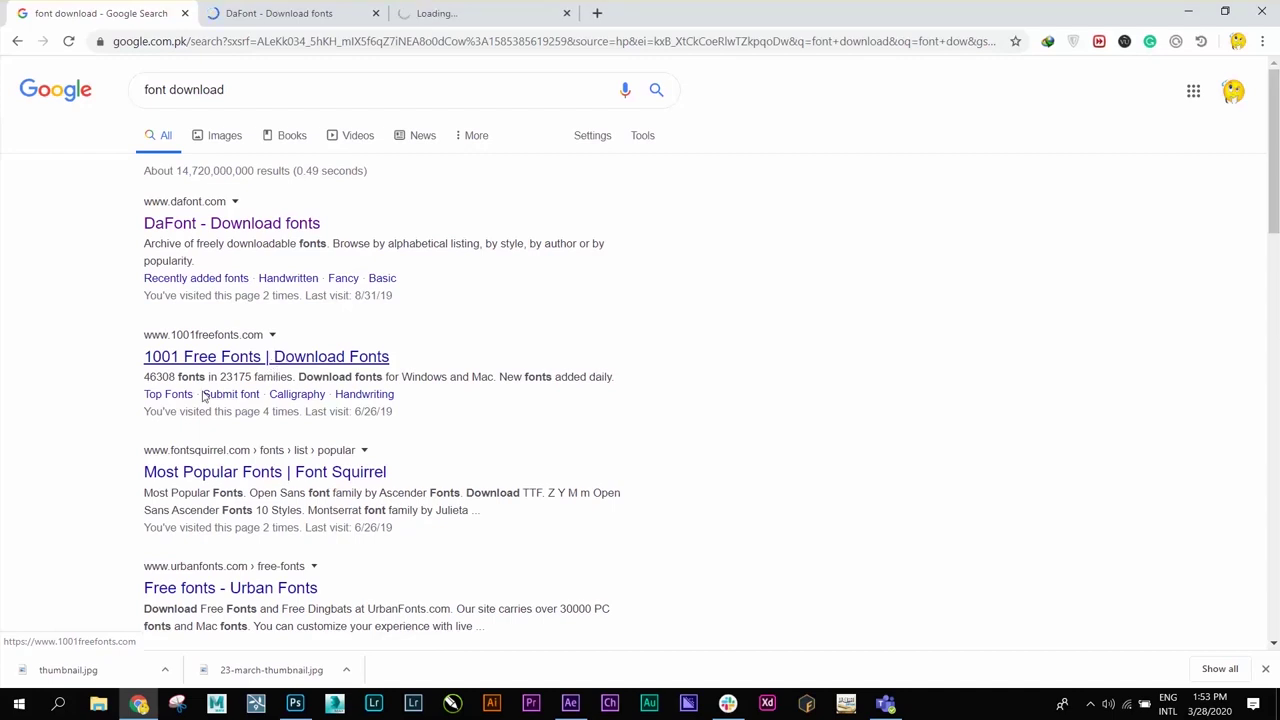
{"action": "middle_click", "coordinate": [196, 586]}
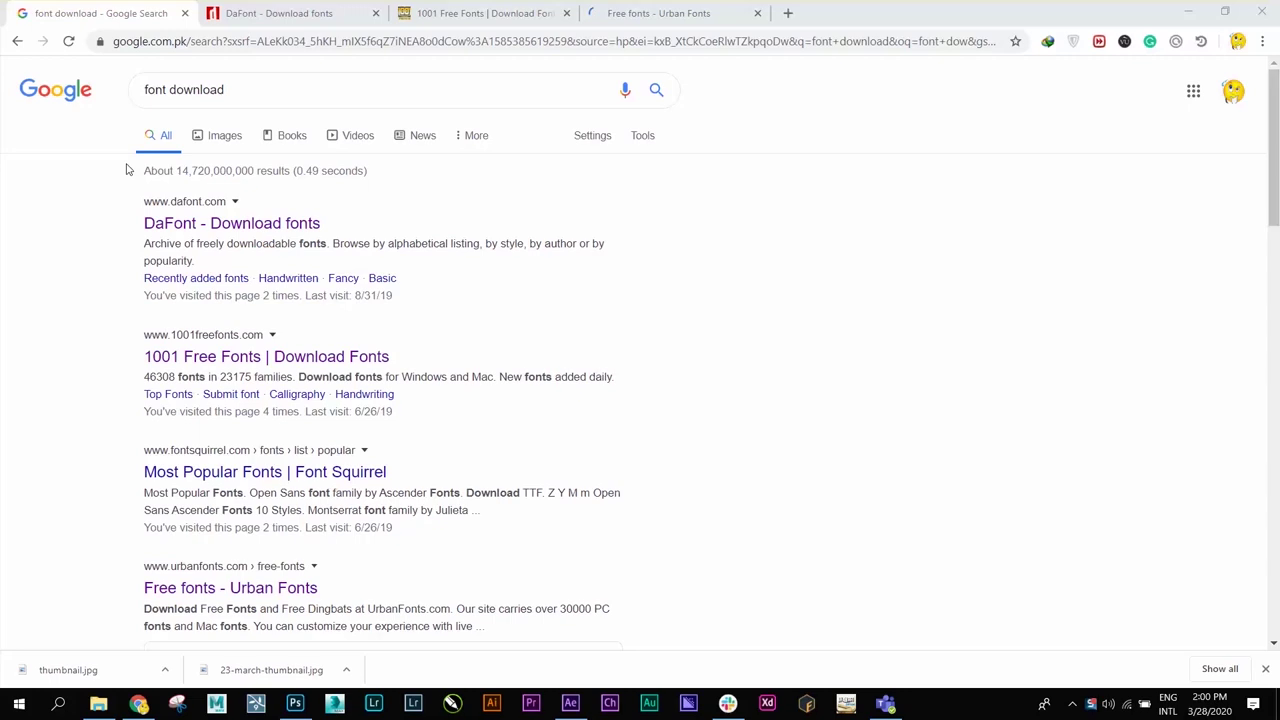
Open DaFont's Script > Brush font category and scroll through its font list
{"action": "left_click", "coordinate": [279, 12]}
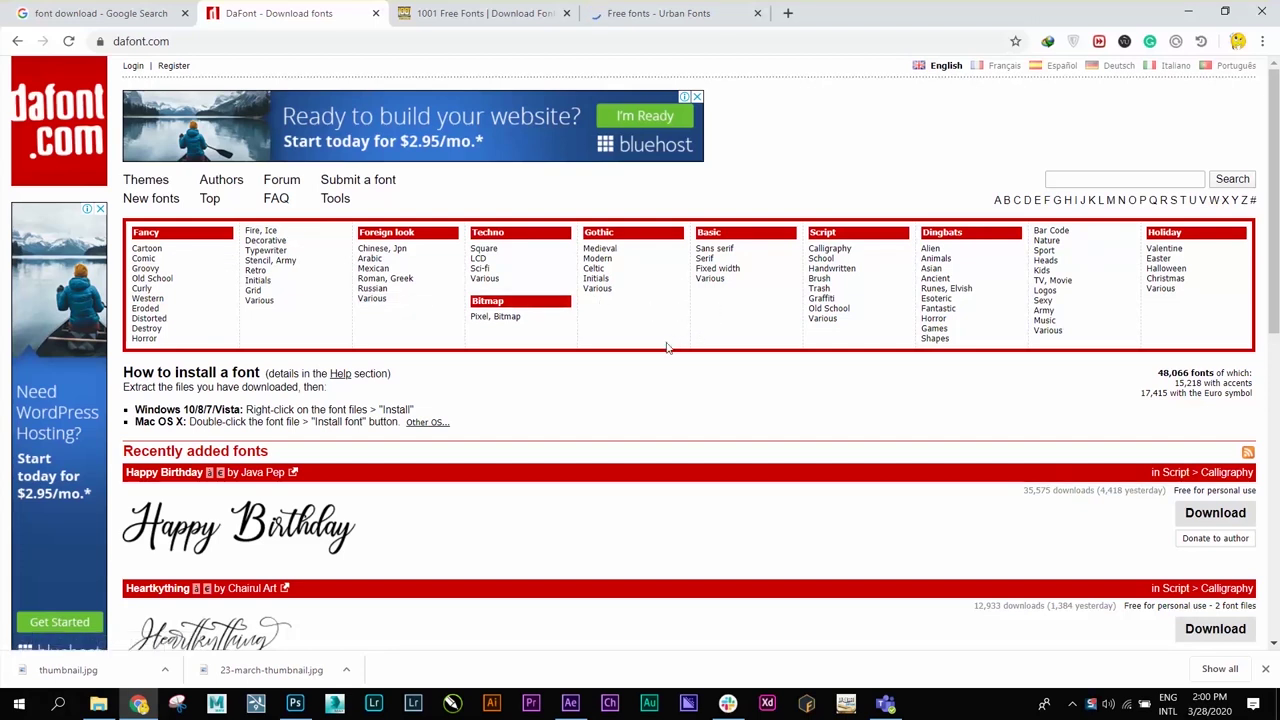
{"action": "left_click", "coordinate": [819, 280]}
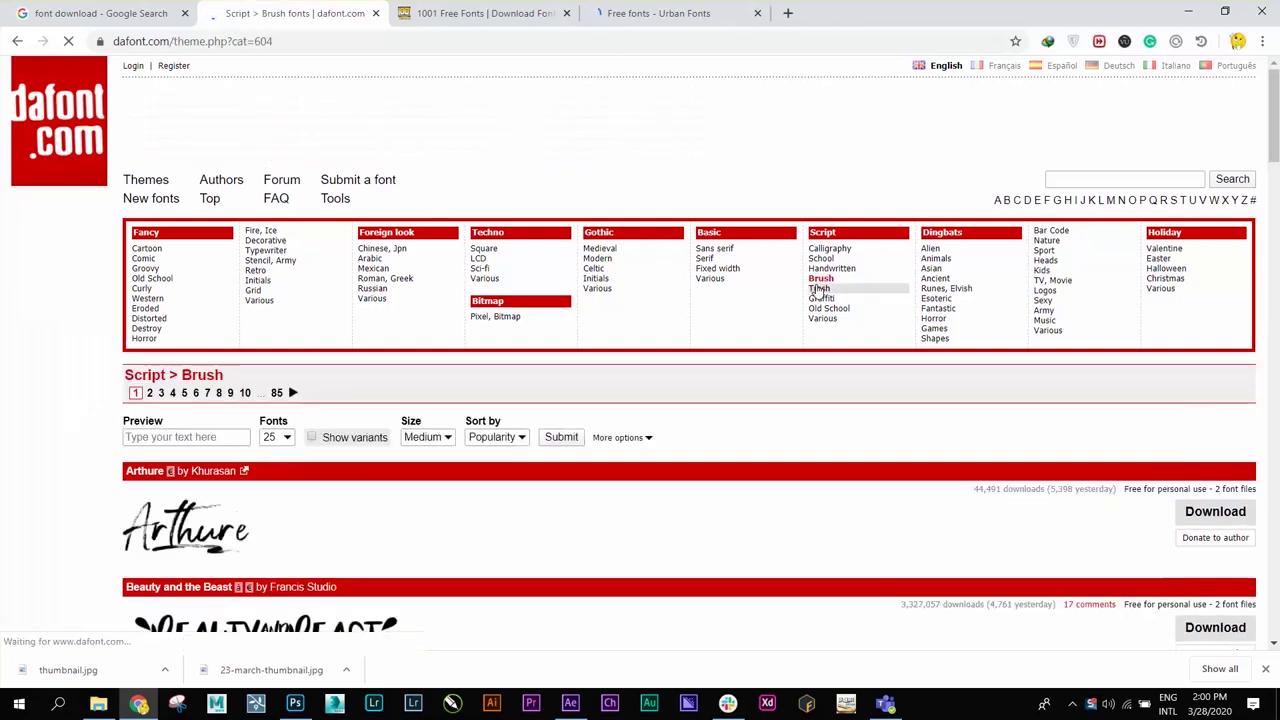
{"action": "scroll", "coordinate": [671, 363], "scroll_direction": "down", "scroll_amount": 3}
{"action": "scroll", "coordinate": [674, 363], "scroll_direction": "down", "scroll_amount": 3}
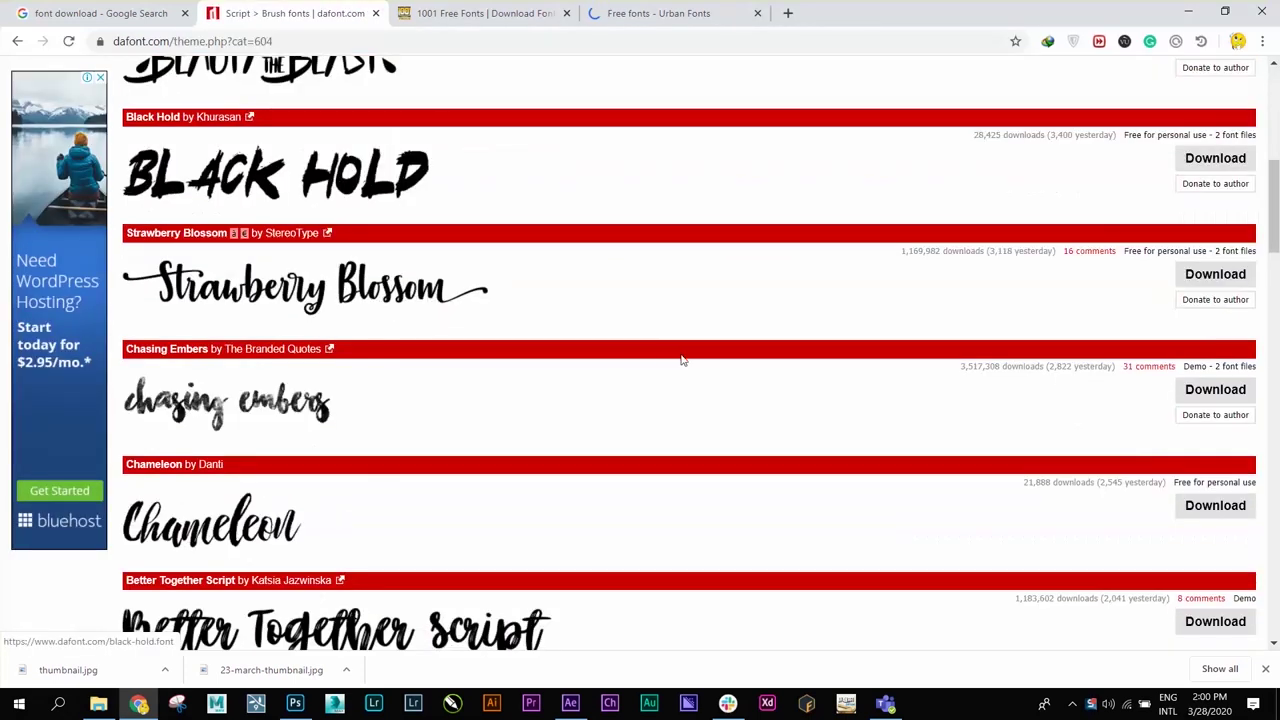
{"action": "left_click_drag", "start_coordinate": [1276, 222], "coordinate": [1277, 440]}
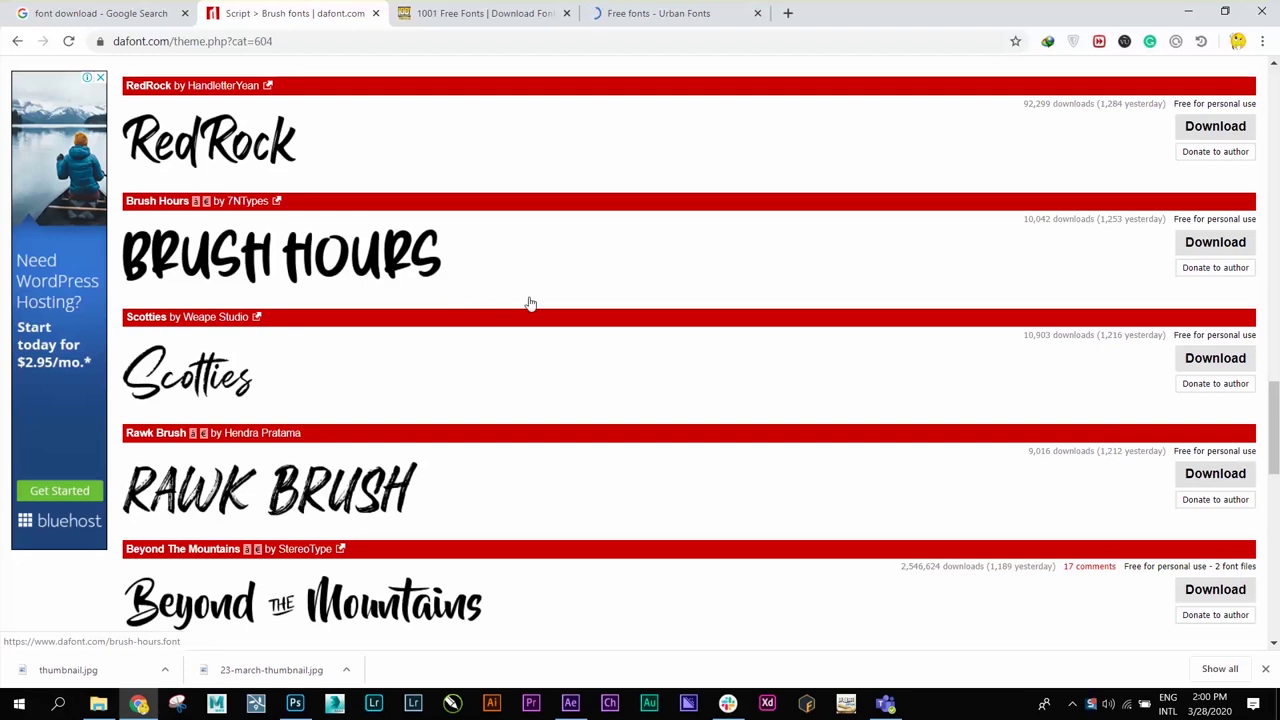
{"action": "left_click_drag", "start_coordinate": [1275, 430], "coordinate": [1275, 90]}
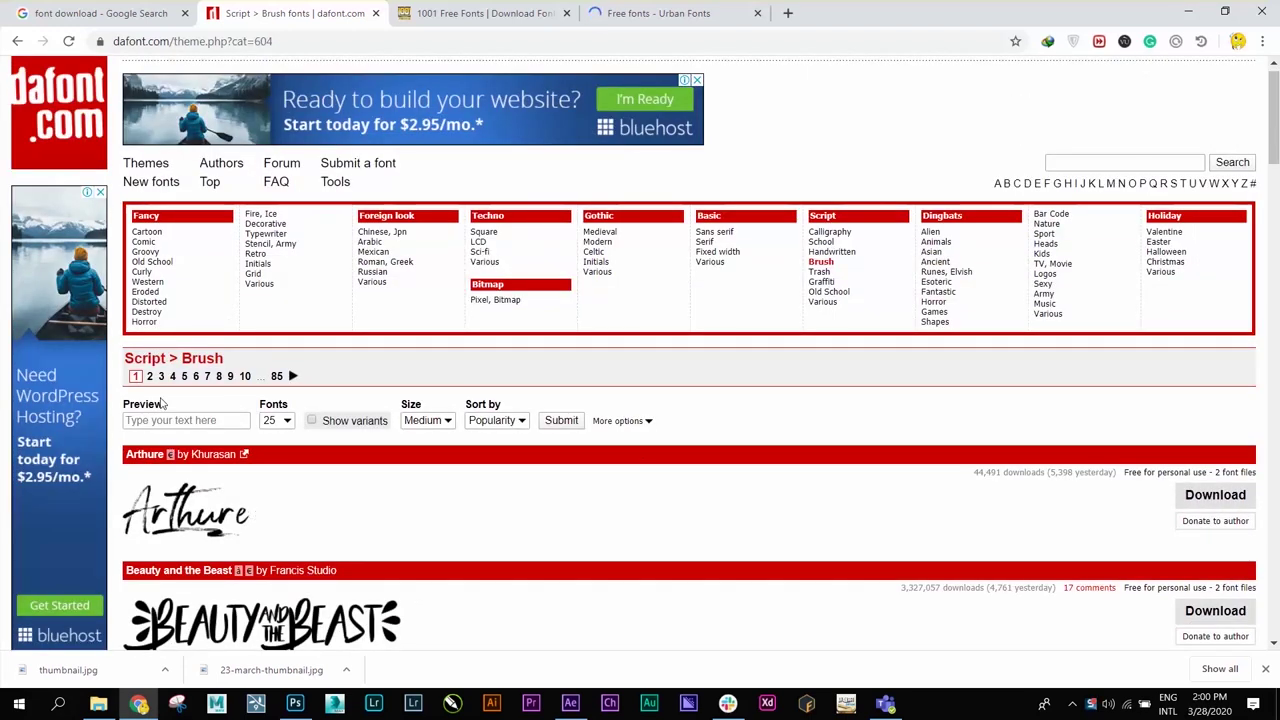
{"action": "left_click", "coordinate": [185, 420]}
Preview the brush fonts with 'Computer' as sample text and request the Gingers font download
{"action": "type", "text": "Computer"}
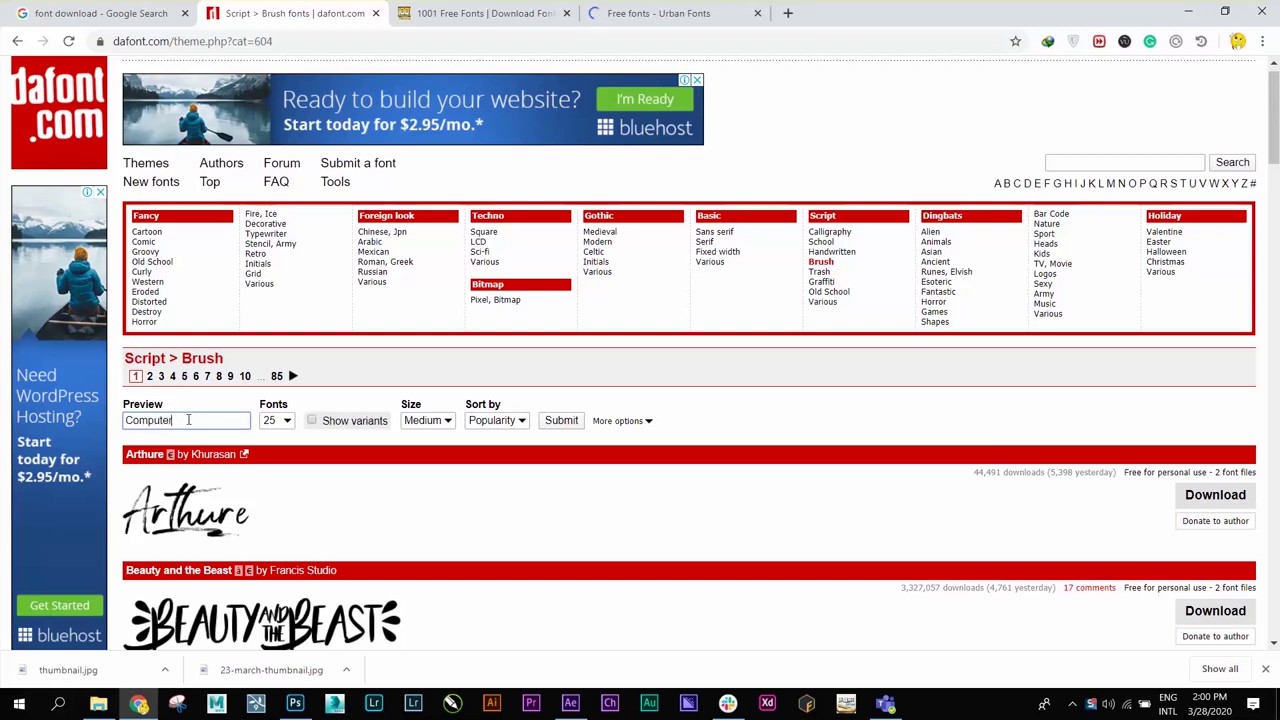
{"action": "left_click", "coordinate": [561, 421]}
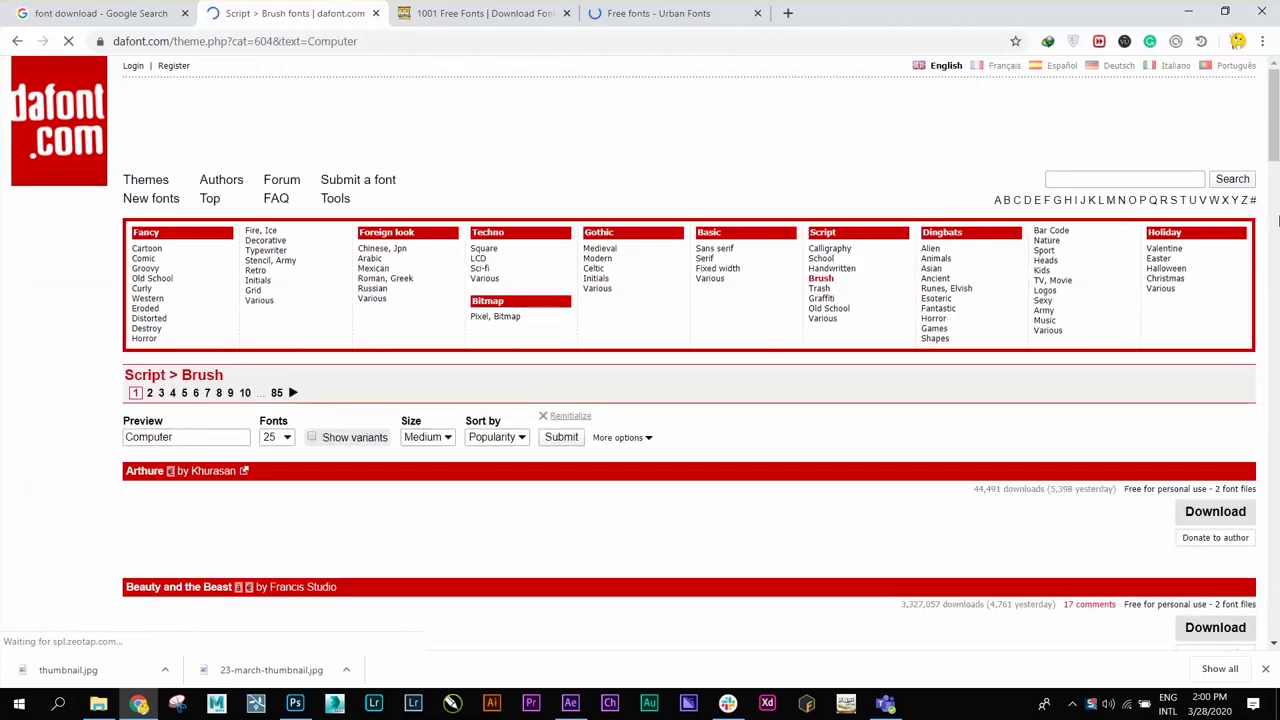
{"action": "scroll", "coordinate": [1276, 120], "scroll_direction": "down", "scroll_amount": 4}
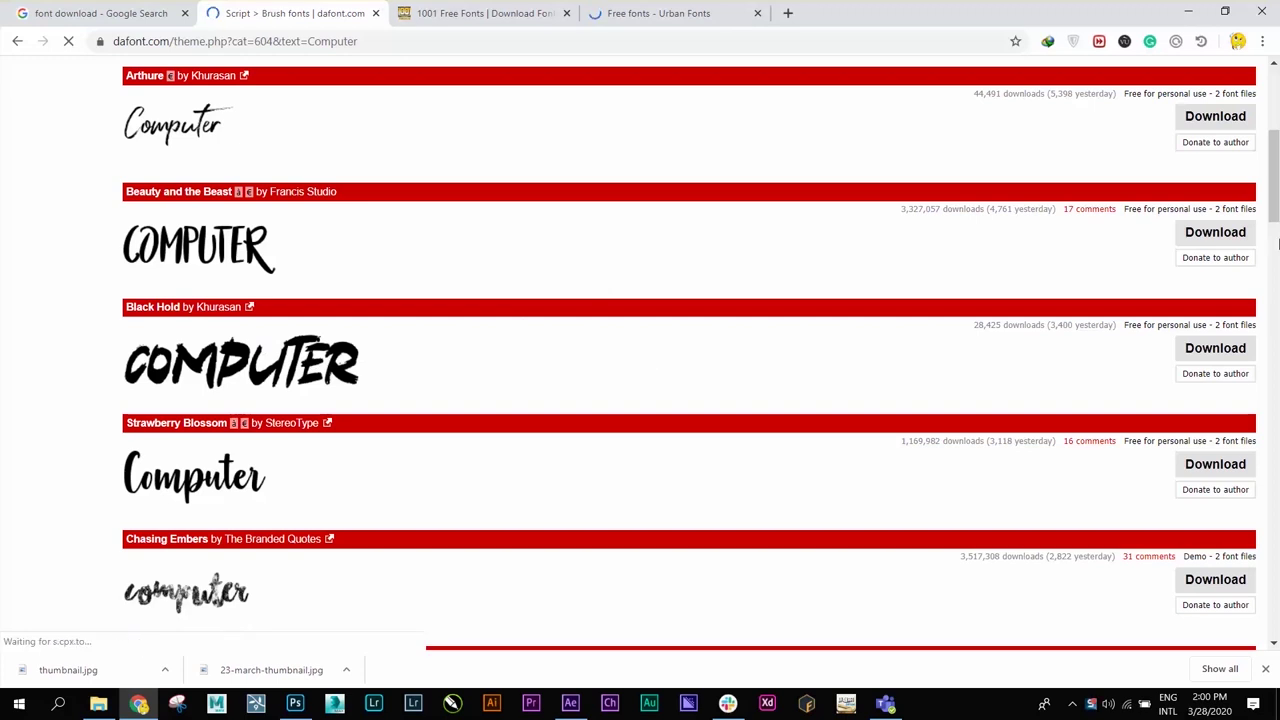
{"action": "left_click_drag", "start_coordinate": [1275, 200], "coordinate": [1276, 367]}
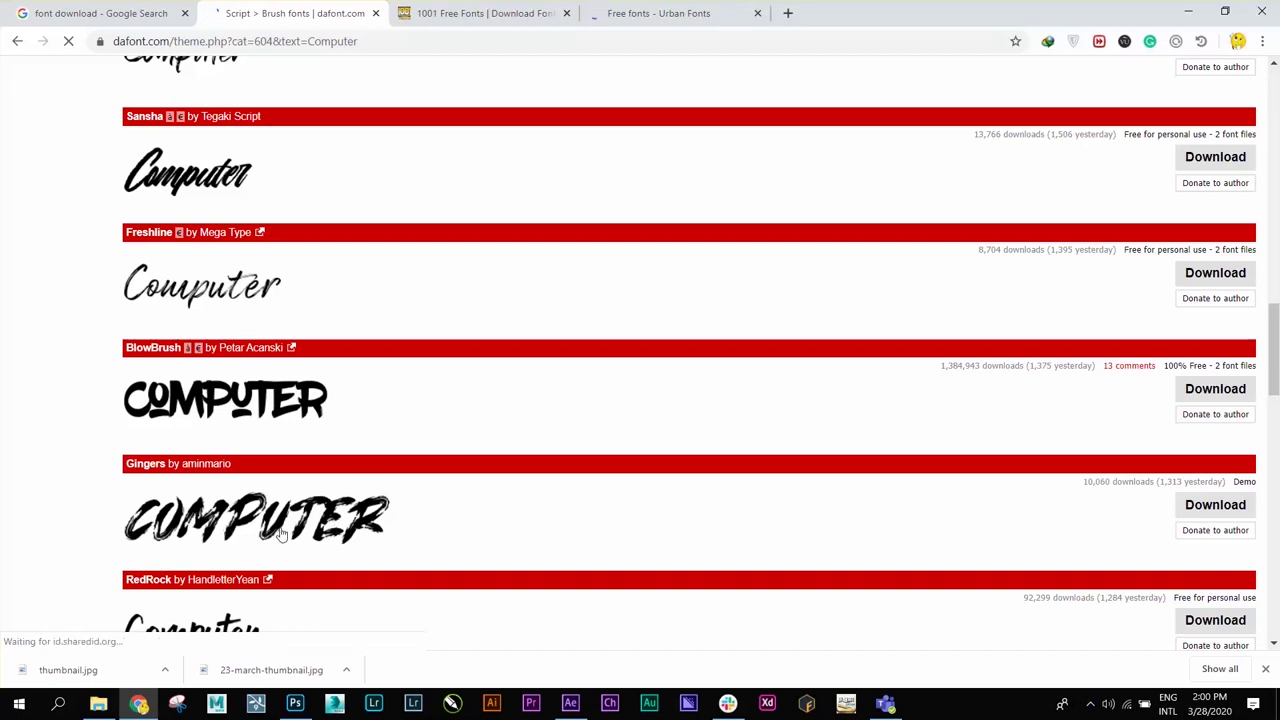
{"action": "left_click", "coordinate": [1188, 505]}
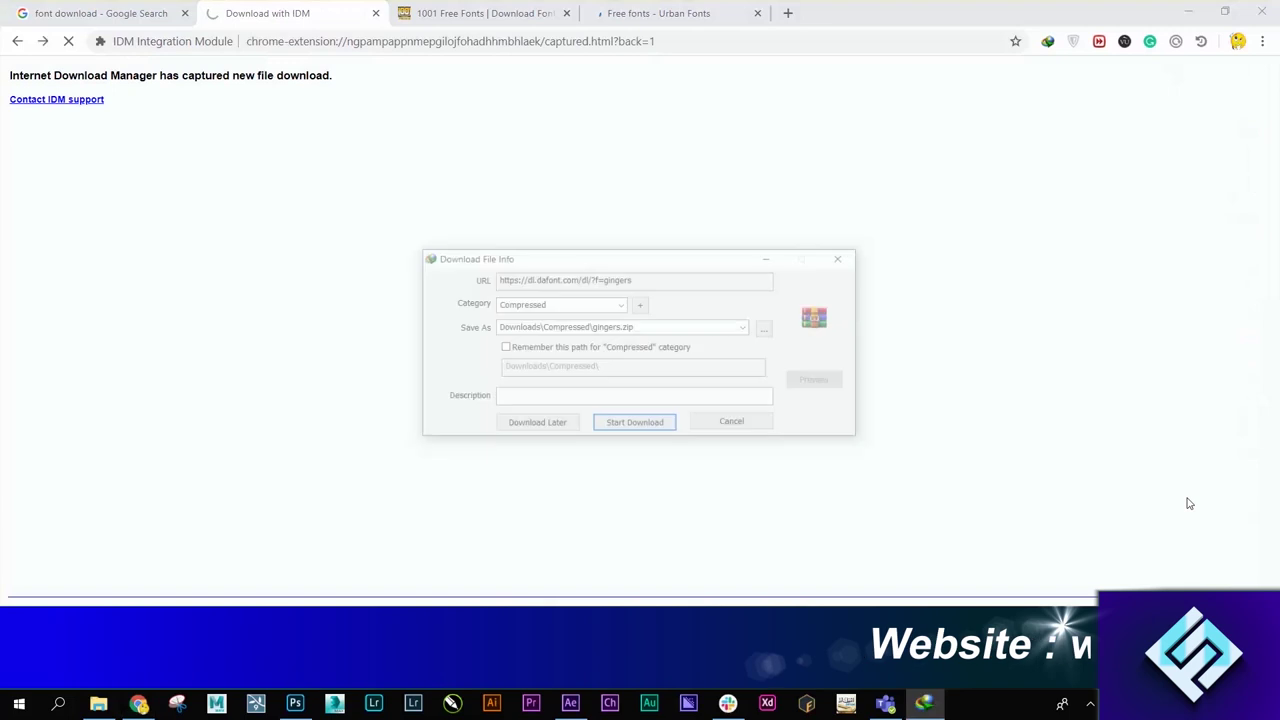
Download gingers.zip through Internet Download Manager and bring up File Explorer
{"action": "left_click", "coordinate": [668, 428]}
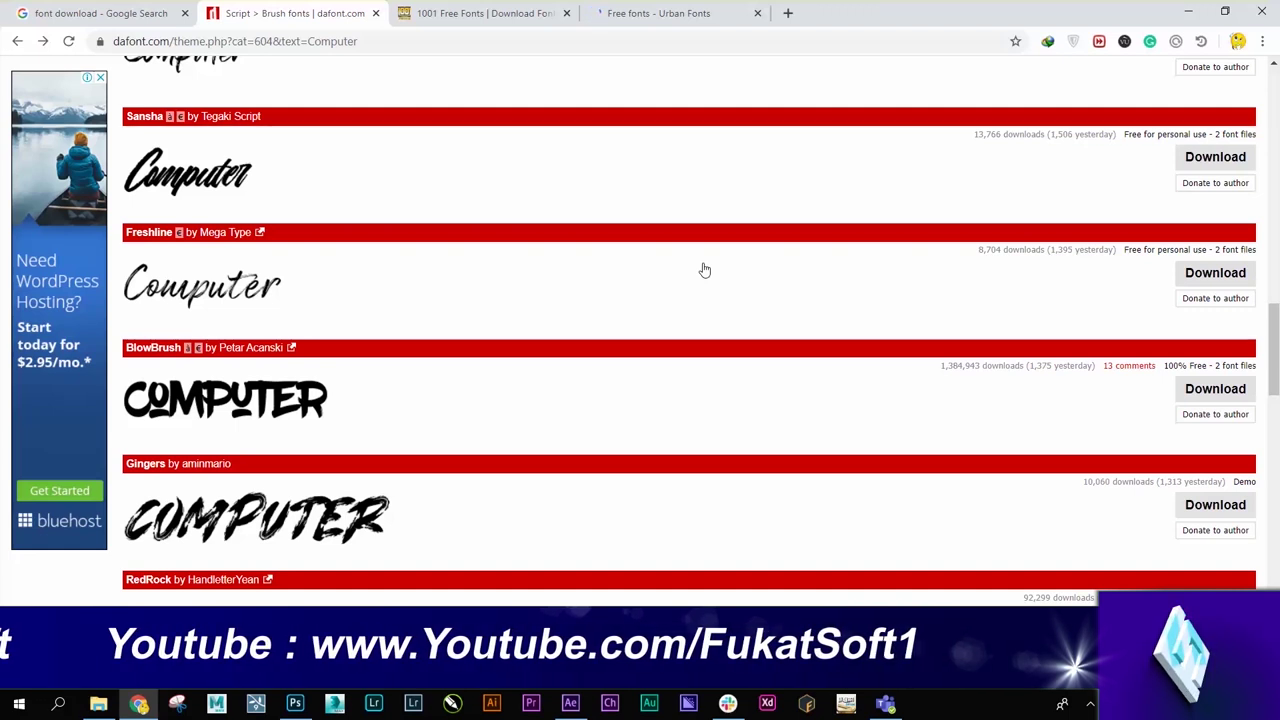
{"action": "left_click", "coordinate": [98, 703]}
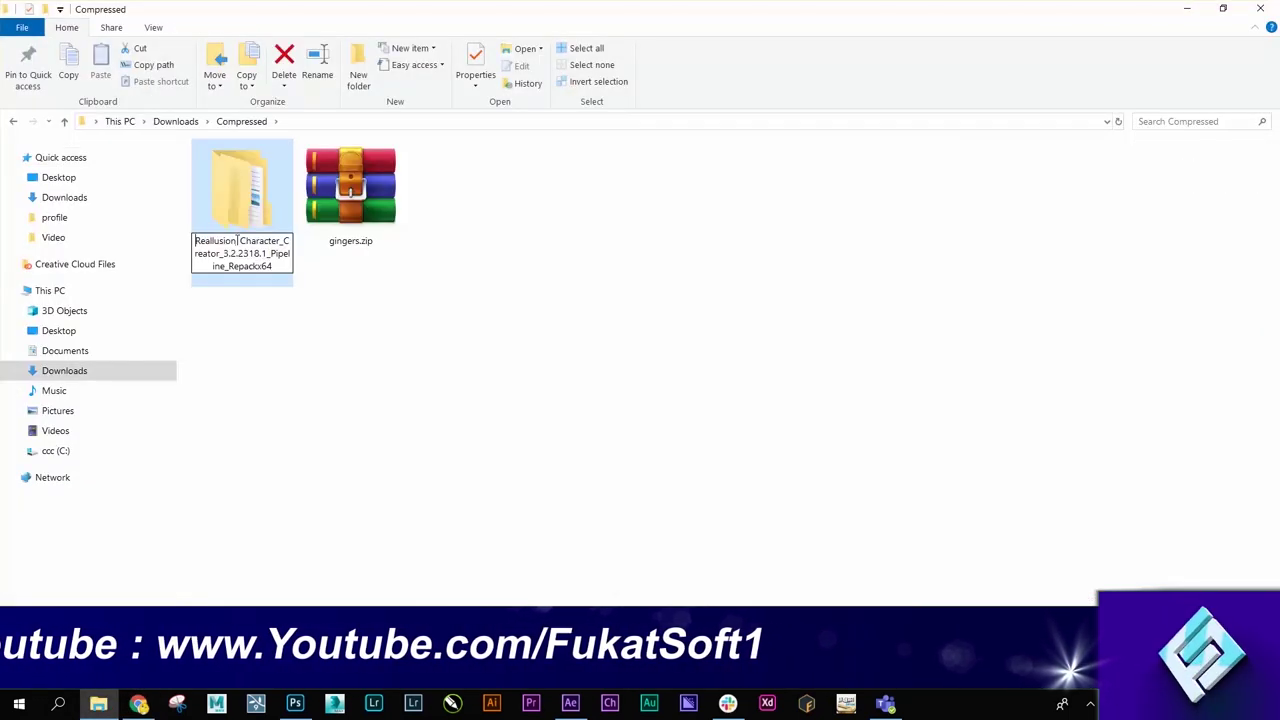
Extract gingers.zip in Downloads > Compressed into a gingers folder
{"action": "key", "text": "Return"}
{"action": "left_click", "coordinate": [366, 300]}
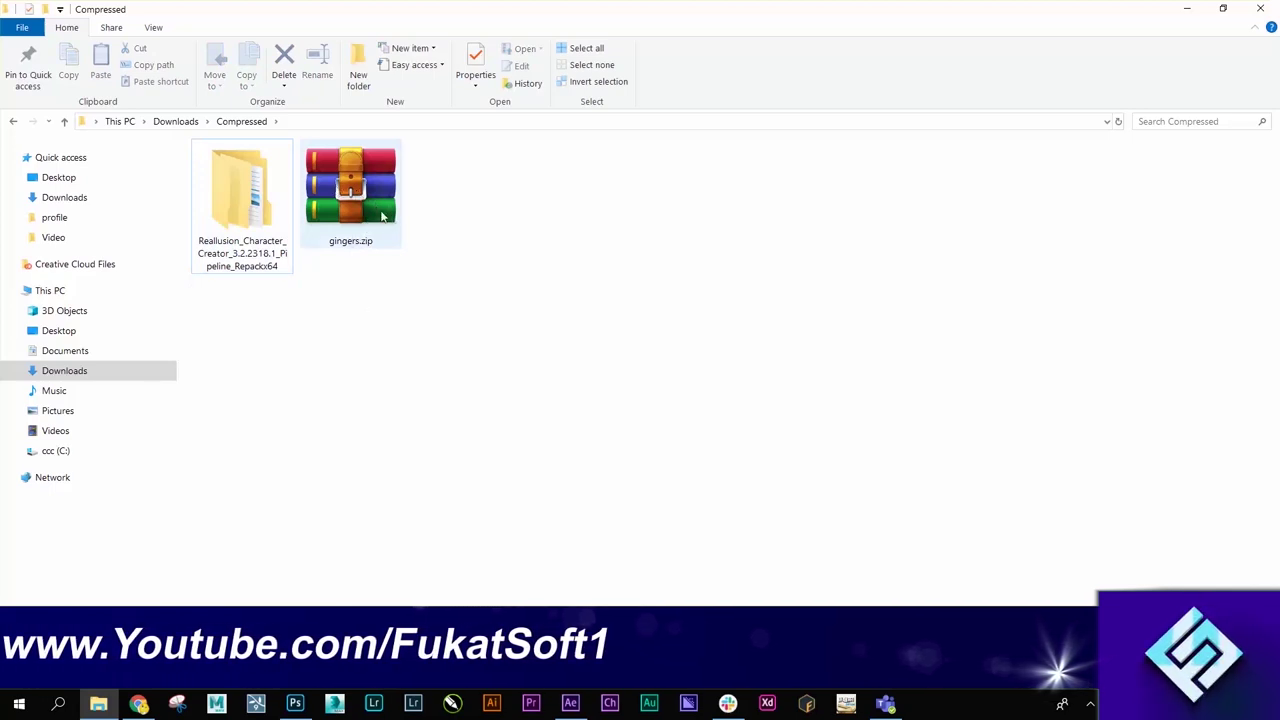
{"action": "right_click", "coordinate": [350, 183]}
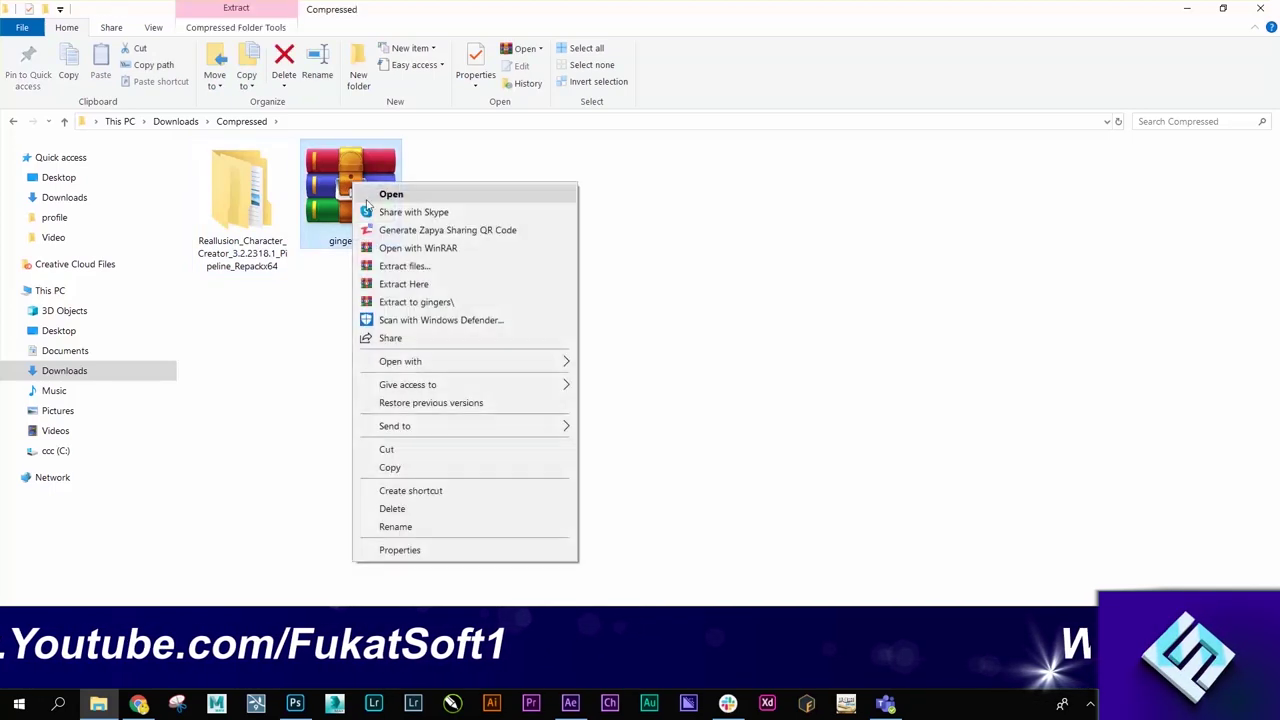
{"action": "left_click", "coordinate": [458, 302]}
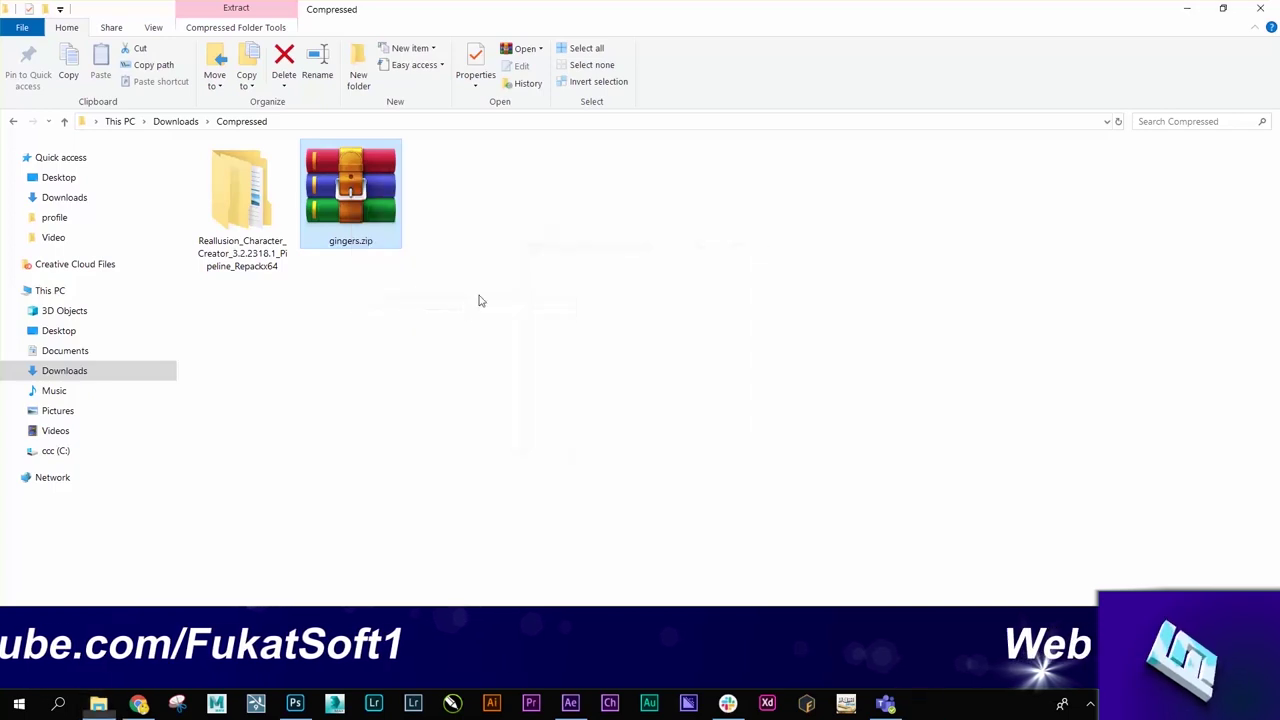
Open the gingers folder and copy the GINGERS.ttf font file
{"action": "left_click", "coordinate": [254, 205]}
{"action": "double_click", "coordinate": [254, 205]}
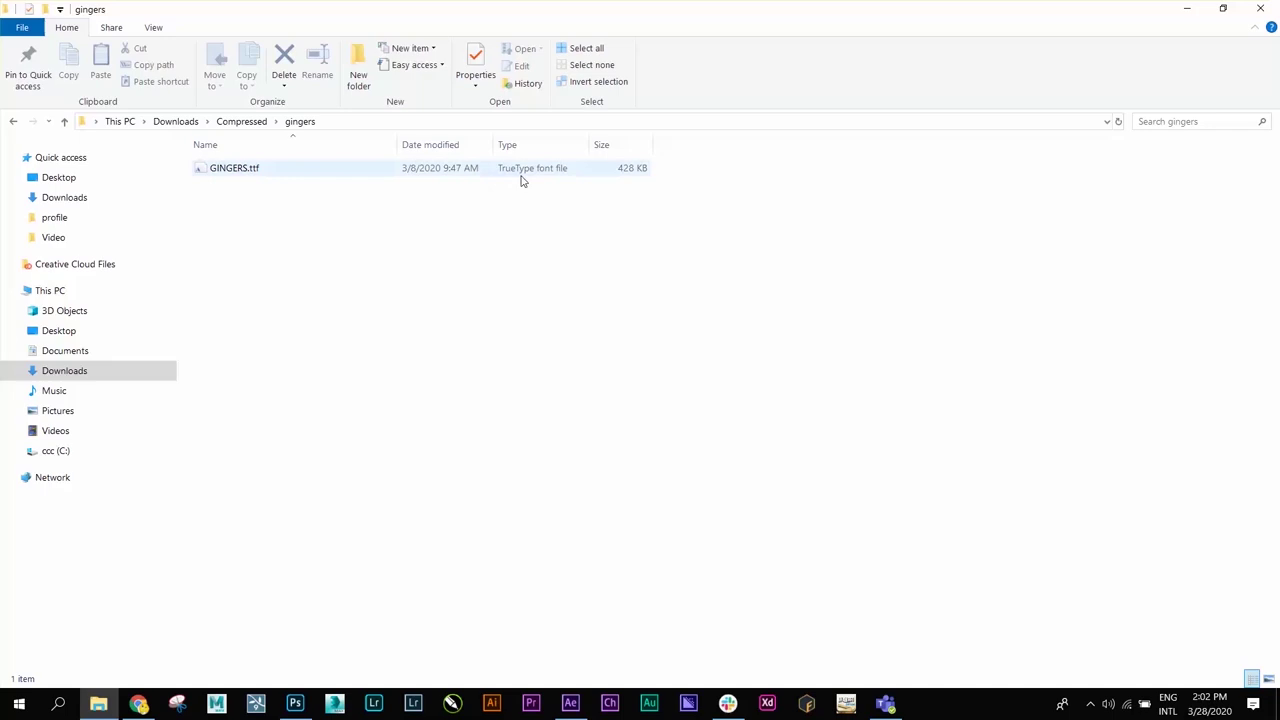
{"action": "right_click", "coordinate": [245, 168]}
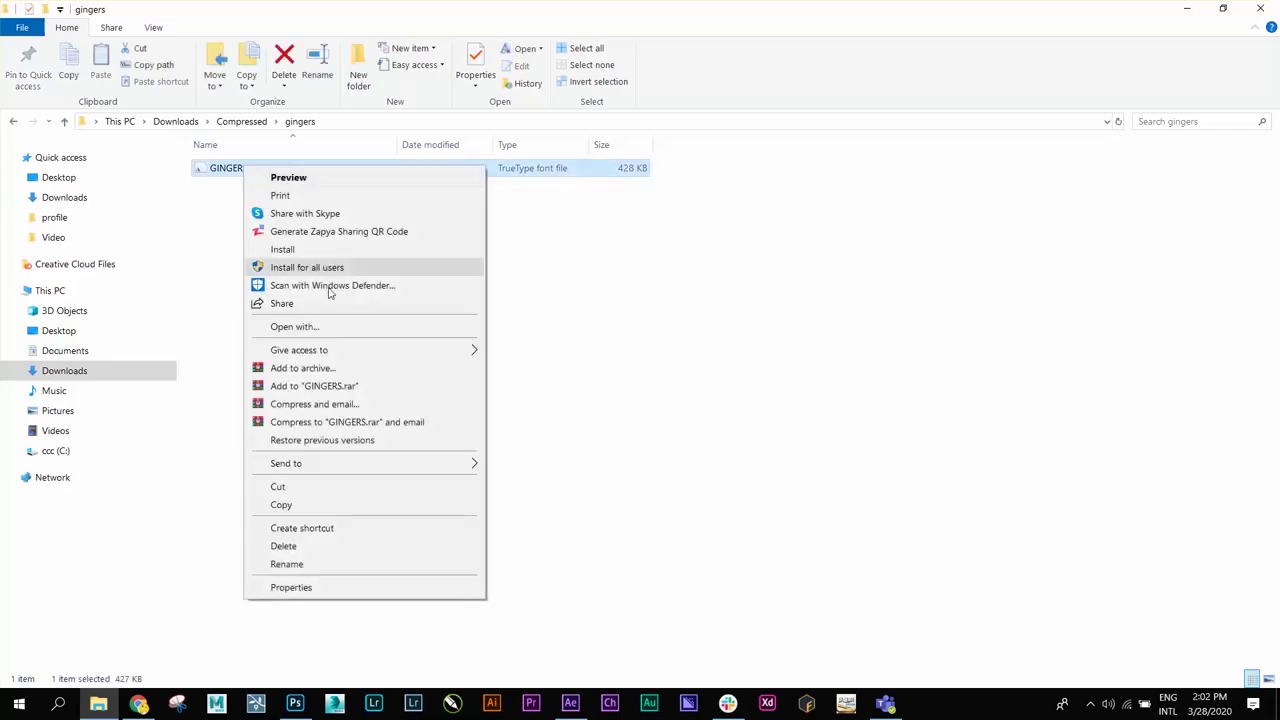
{"action": "left_click", "coordinate": [323, 503]}
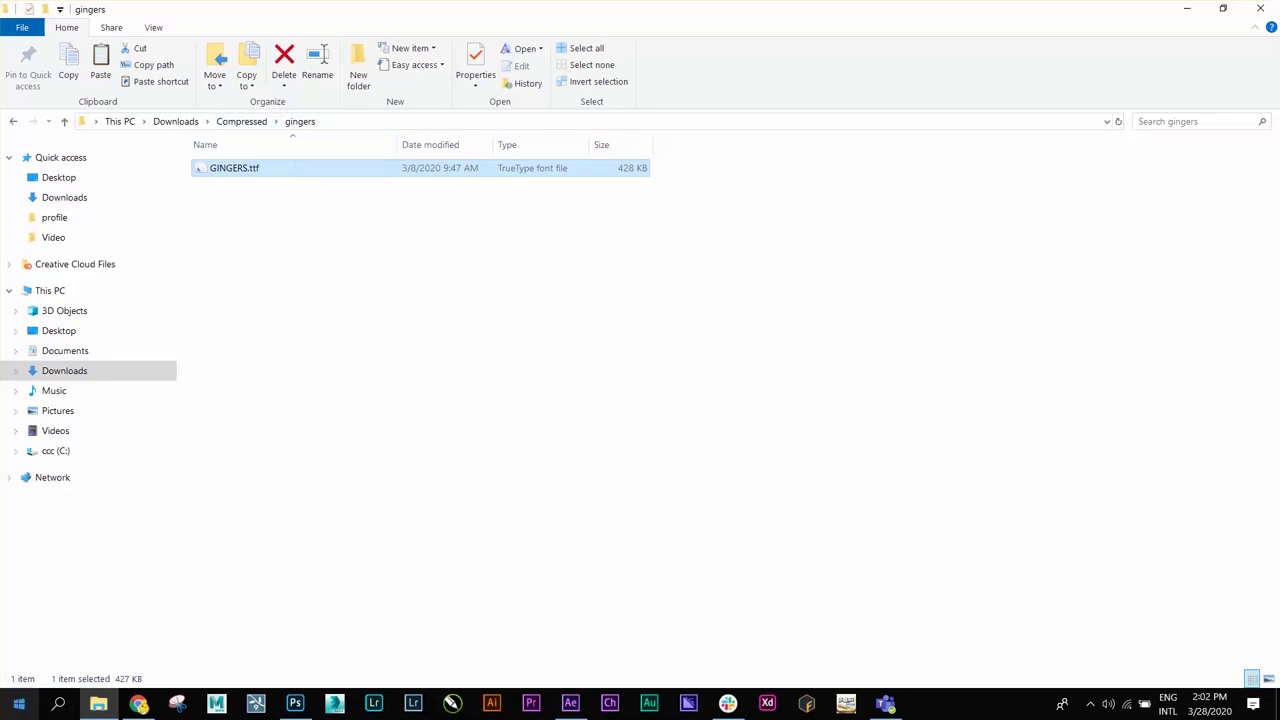
{"action": "left_click", "coordinate": [19, 704]}
Install GINGERS by pasting it into Control Panel's Fonts folder, then return to Photoshop
{"action": "type", "text": "contr"}
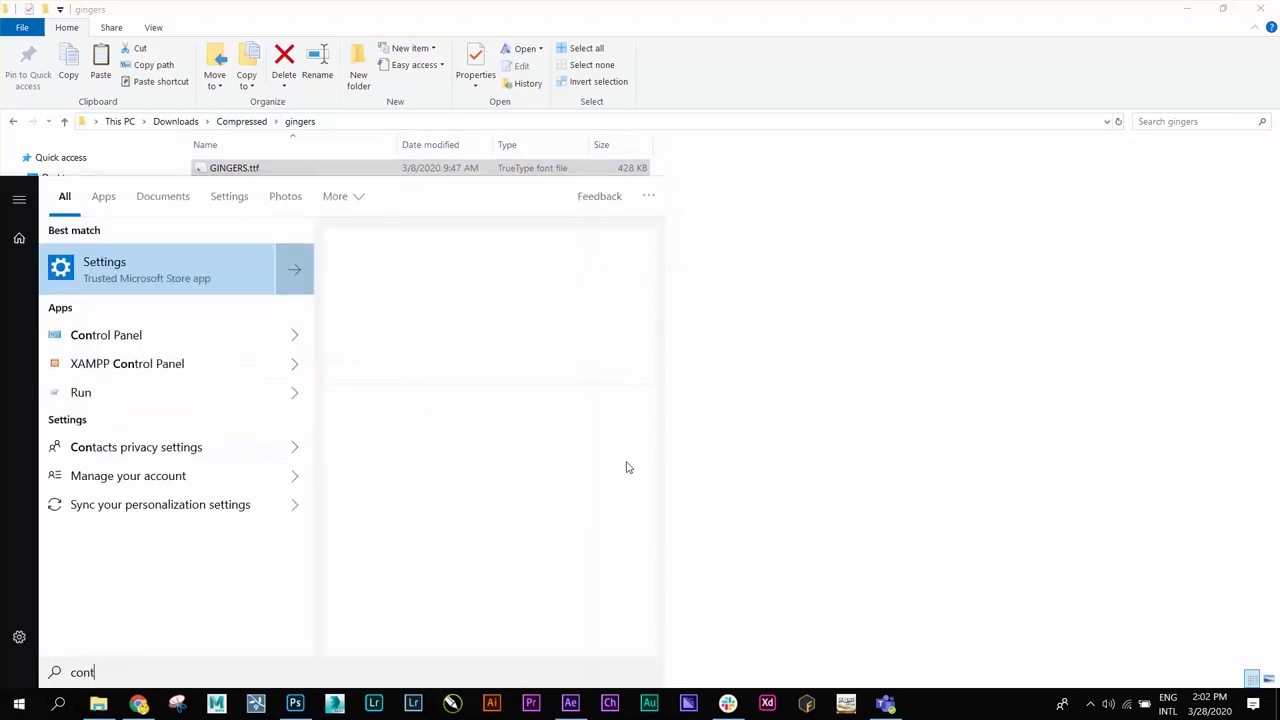
{"action": "left_click", "coordinate": [157, 334]}
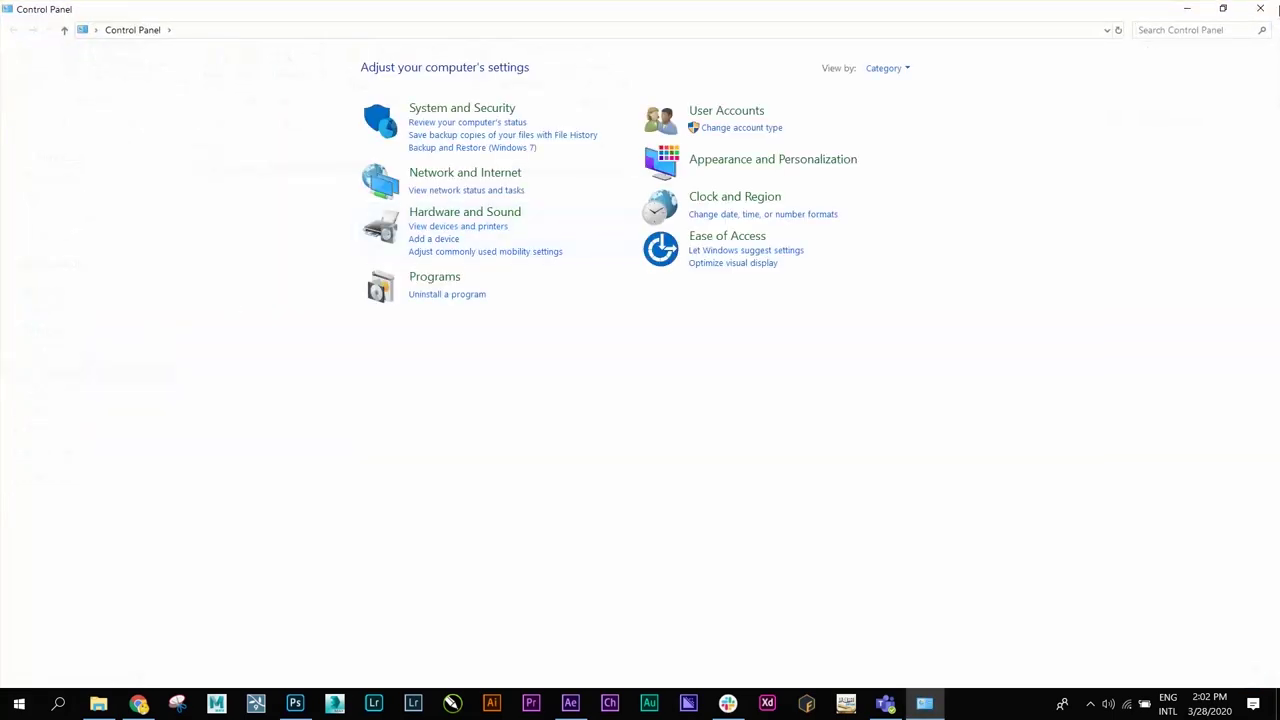
{"action": "left_click", "coordinate": [1210, 34]}
{"action": "type", "text": "fonts"}
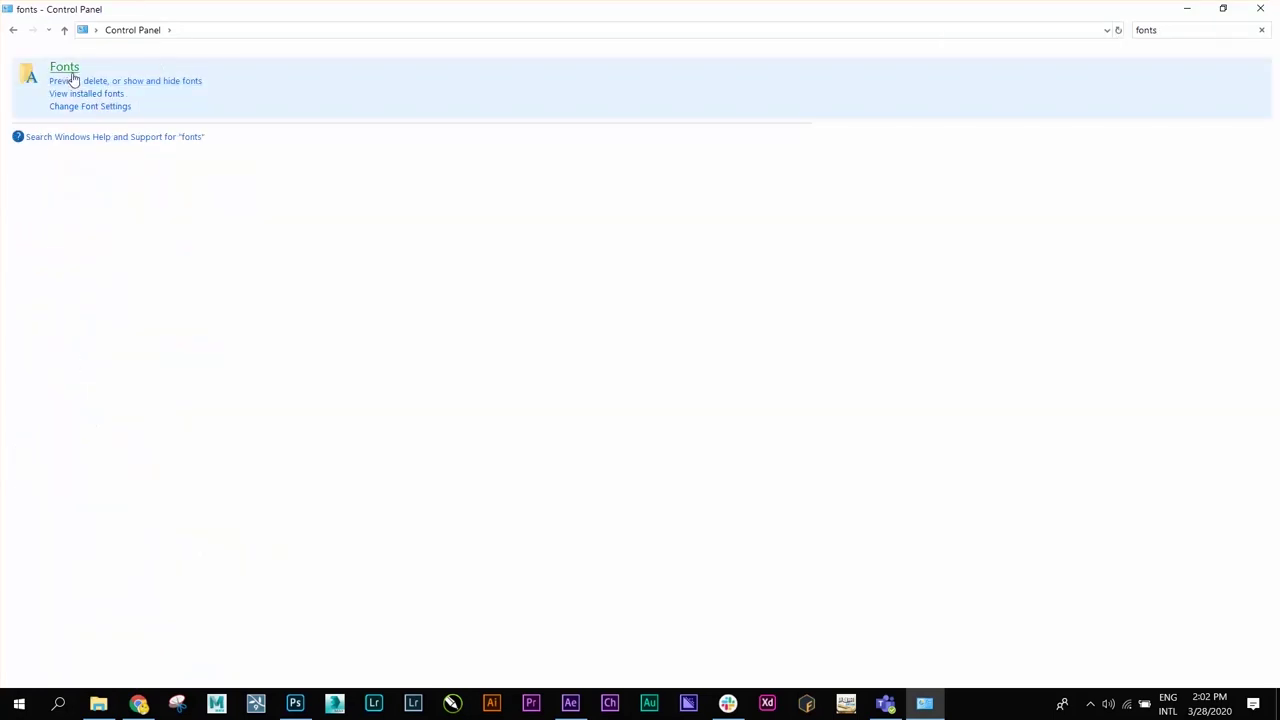
{"action": "left_click", "coordinate": [66, 68]}
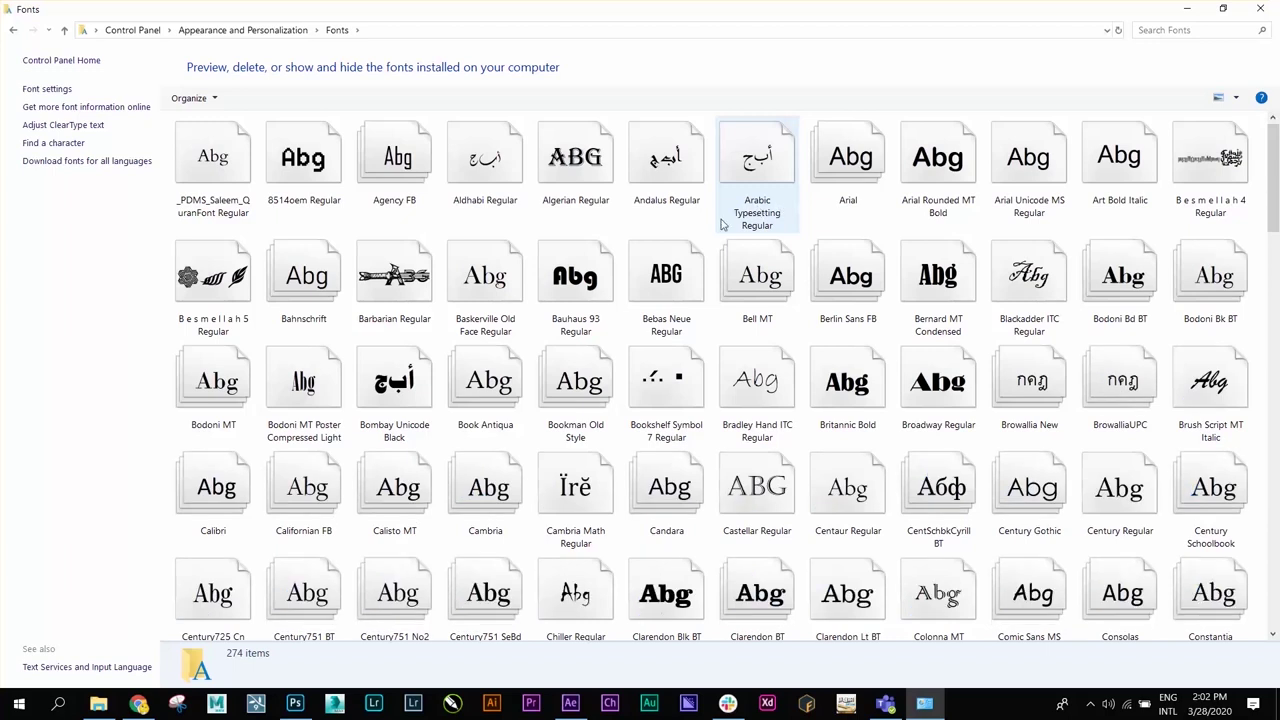
{"action": "right_click", "coordinate": [705, 228]}
{"action": "left_click", "coordinate": [740, 322]}
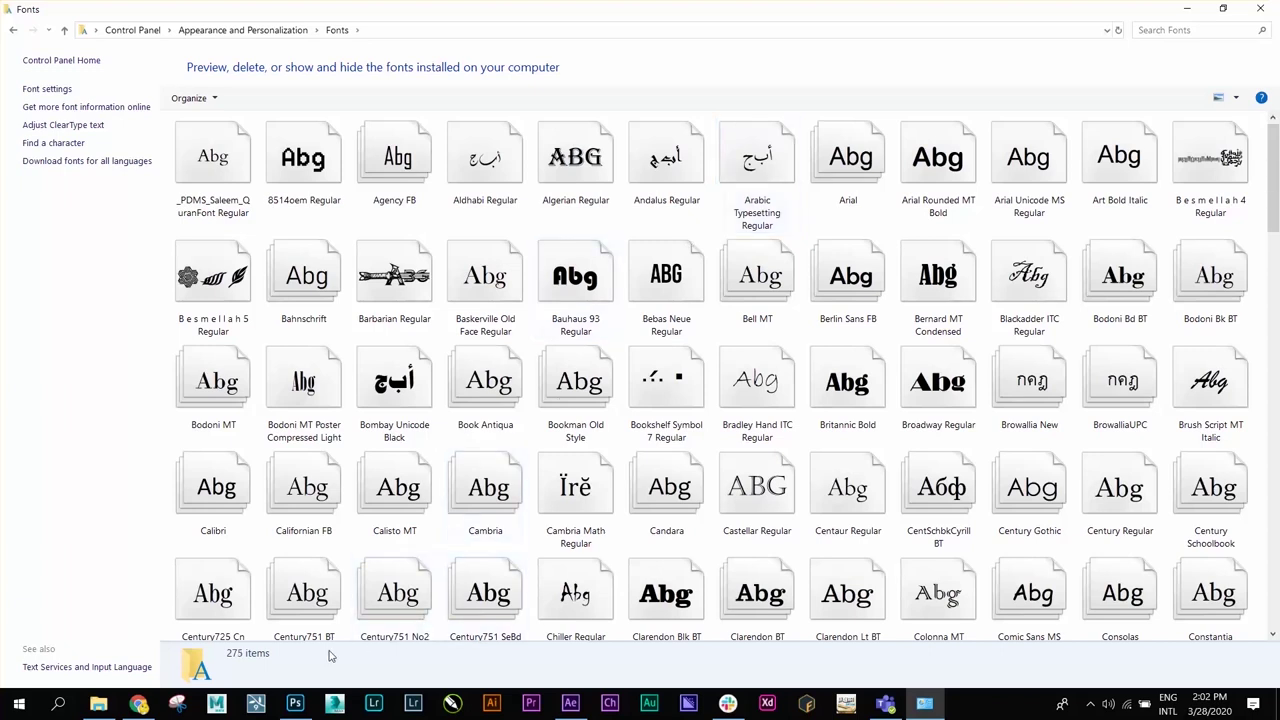
{"action": "left_click", "coordinate": [296, 704]}
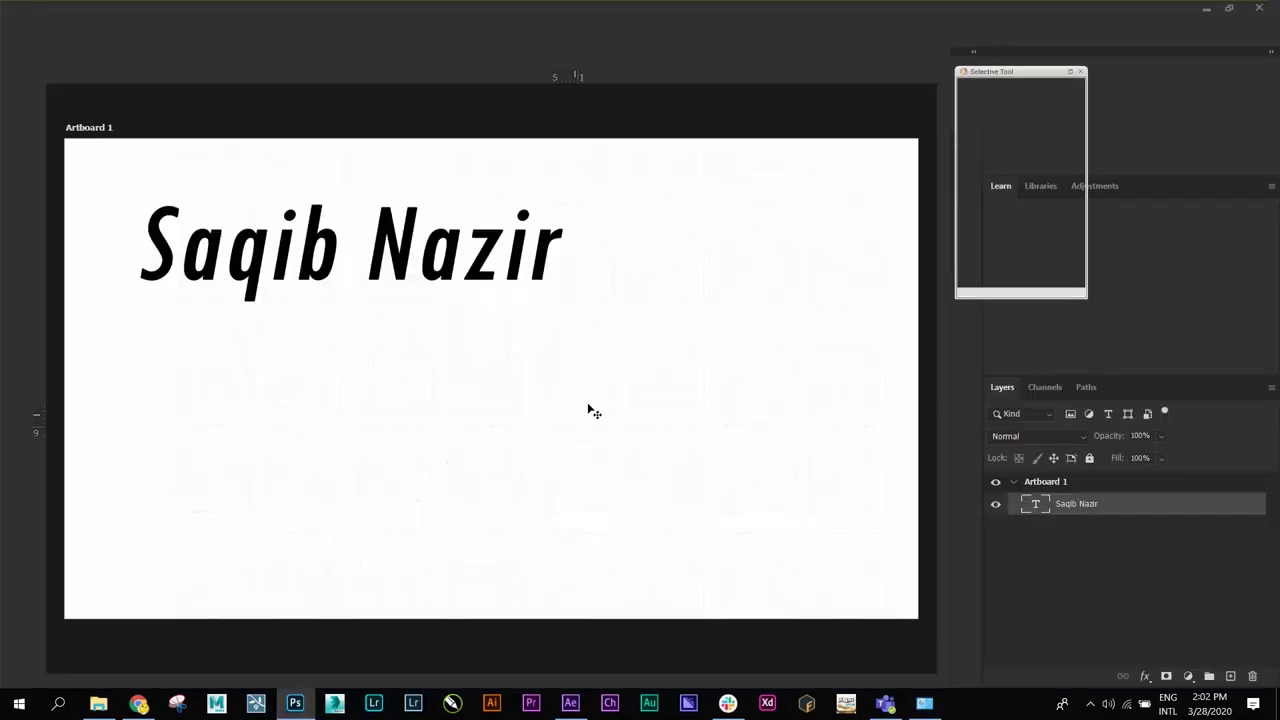
Save the design to the Desktop as saqib.psd, close it, and relaunch Photoshop
{"action": "left_click", "coordinate": [1258, 9]}
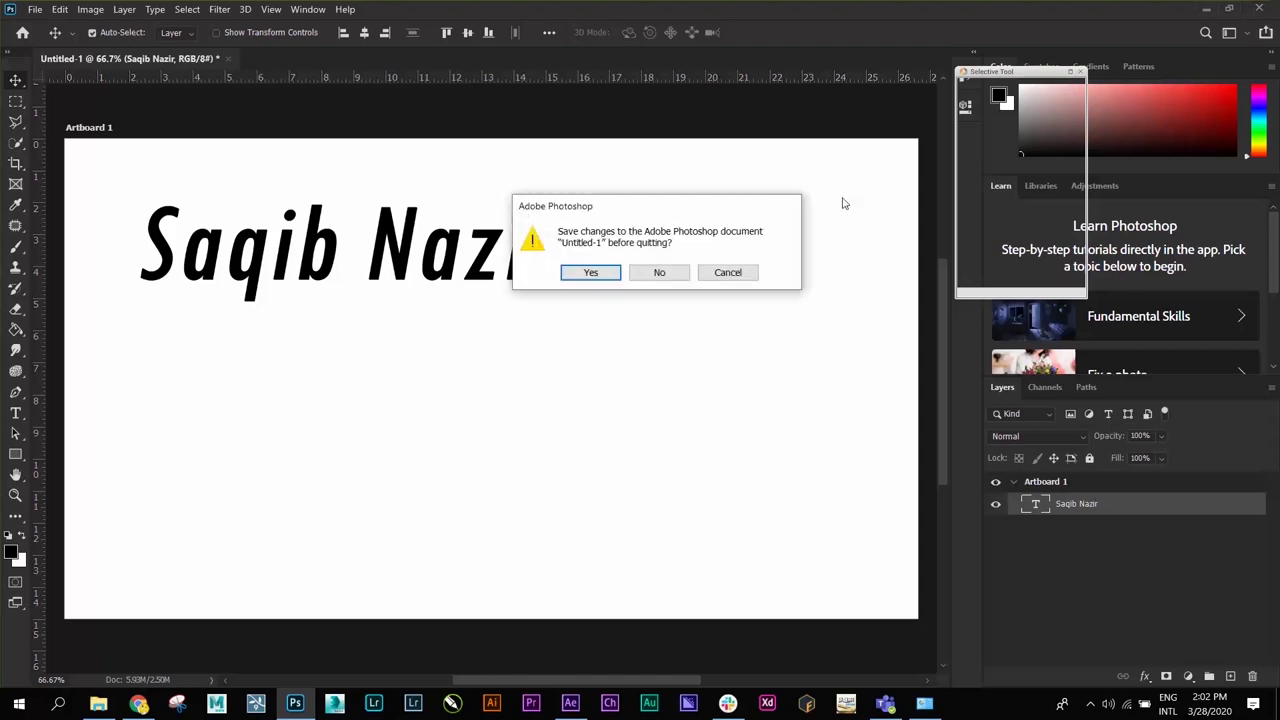
{"action": "left_click", "coordinate": [591, 273]}
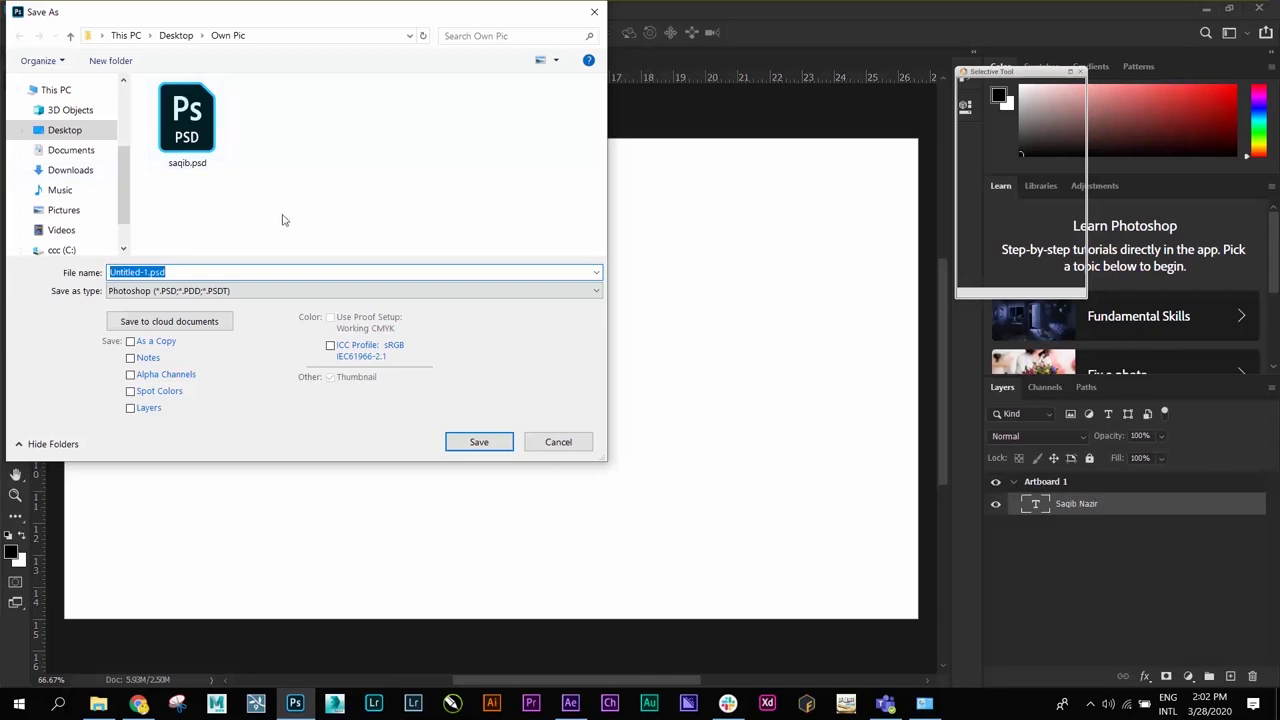
{"action": "left_click", "coordinate": [100, 135]}
{"action": "double_click", "coordinate": [220, 272]}
{"action": "type", "text": "saqib"}
{"action": "key", "text": "Return"}
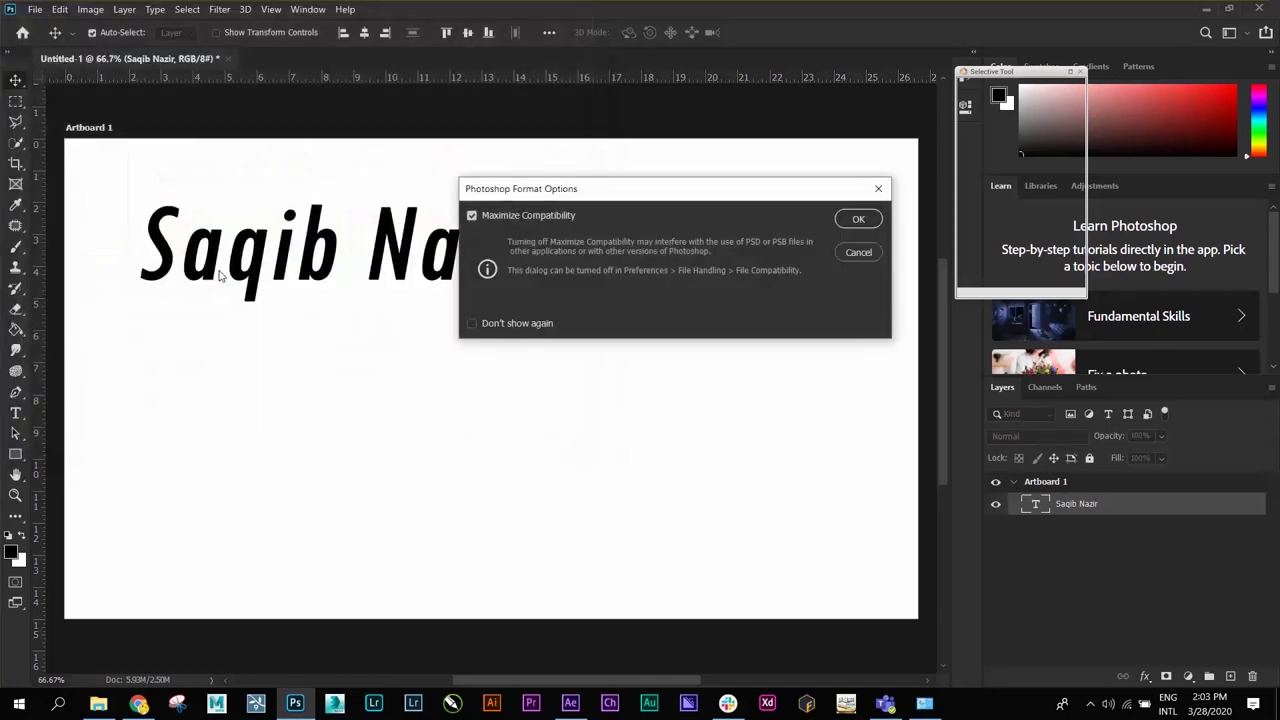
{"action": "left_click", "coordinate": [855, 220]}
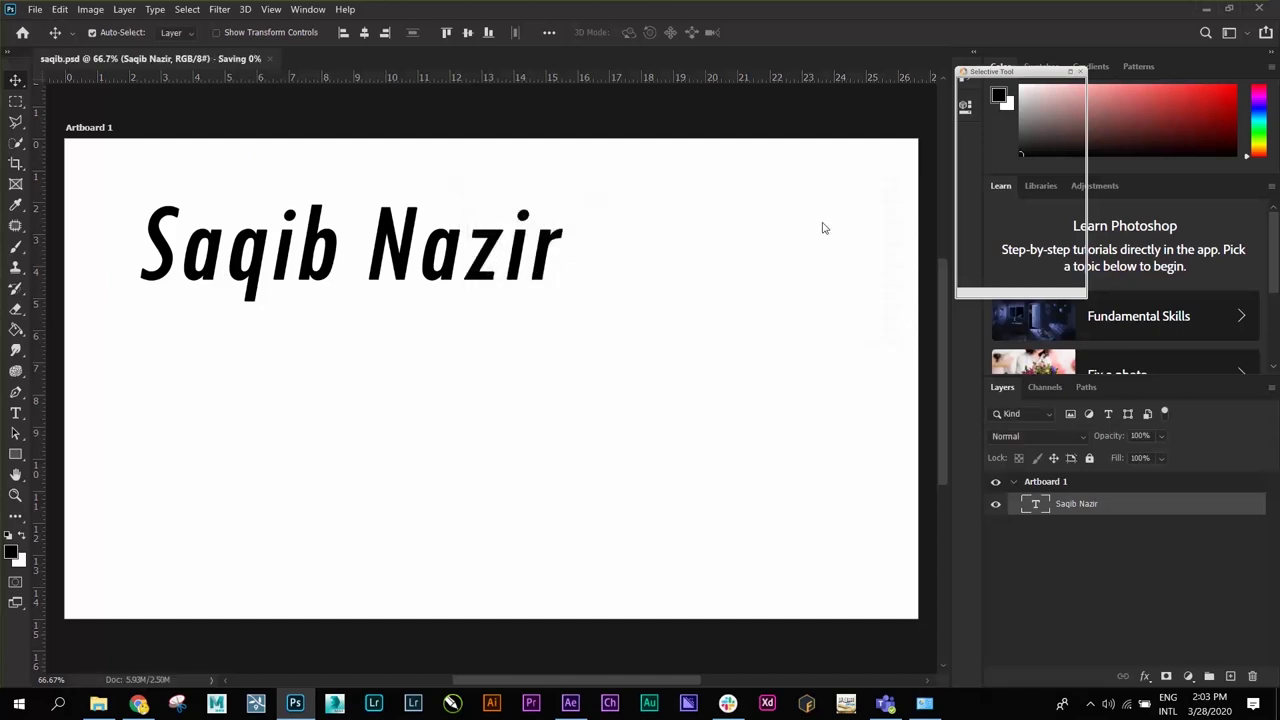
{"action": "key", "text": "ctrl+w"}
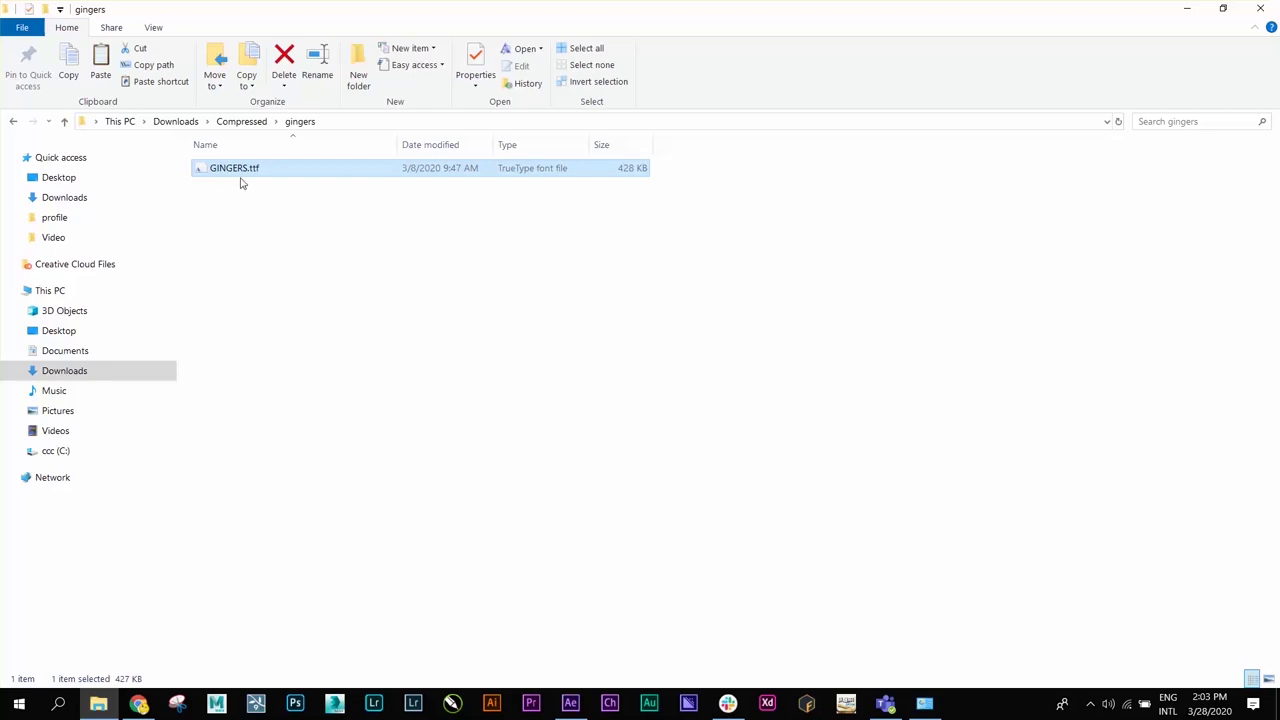
{"action": "left_click", "coordinate": [295, 704]}
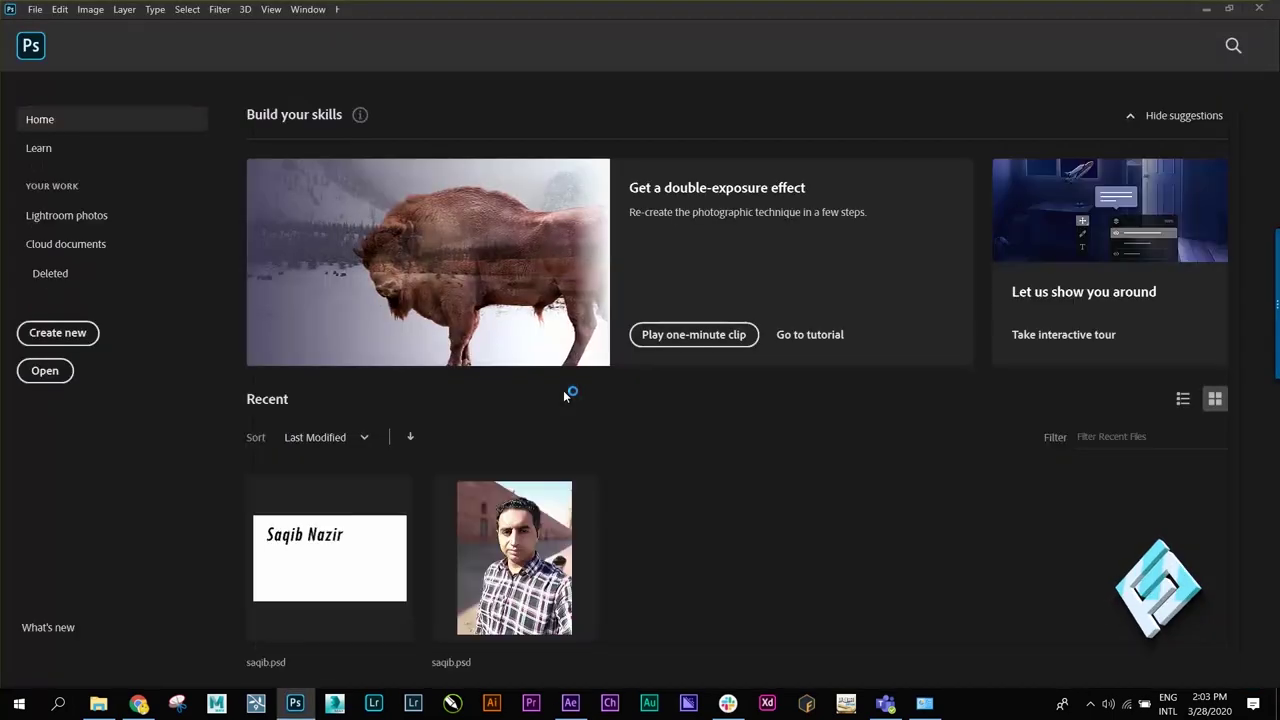
Reopen saqib.psd from Recent and drag the heading down and right with the Move tool
{"action": "left_click", "coordinate": [364, 557]}
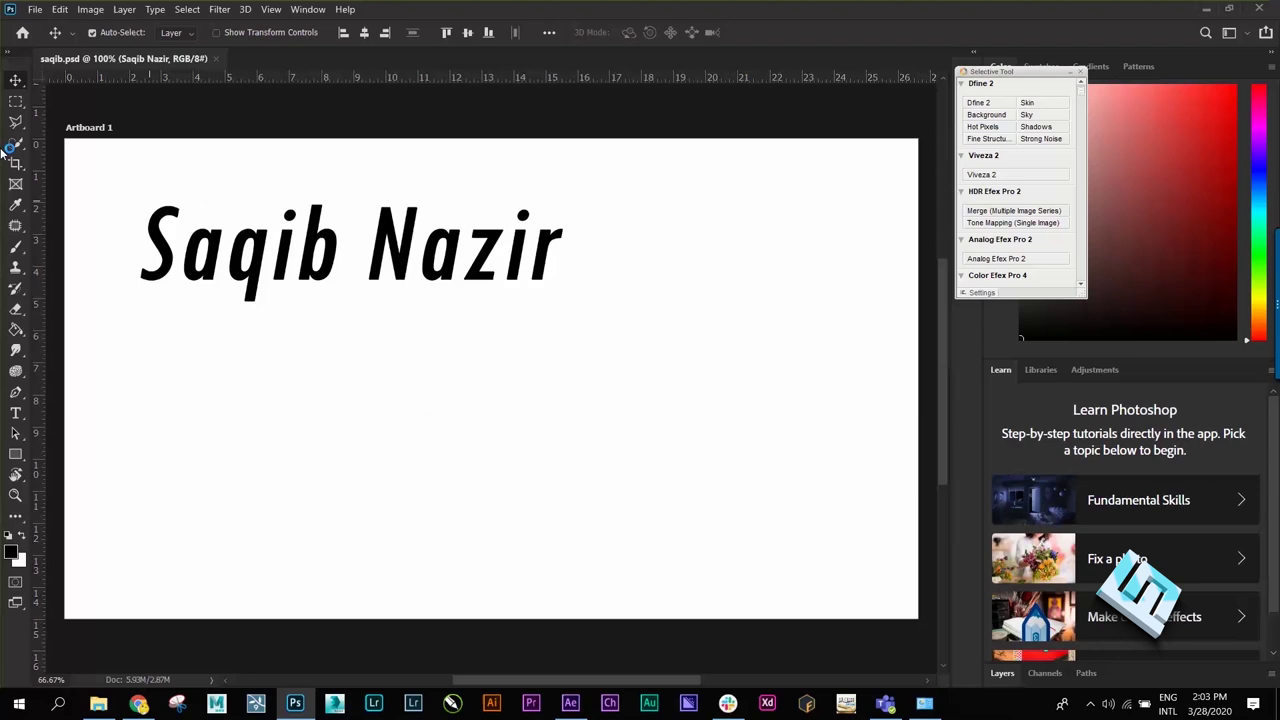
{"action": "right_click", "coordinate": [16, 82]}
{"action": "left_click", "coordinate": [80, 79]}
{"action": "left_click_drag", "start_coordinate": [257, 258], "coordinate": [300, 333]}
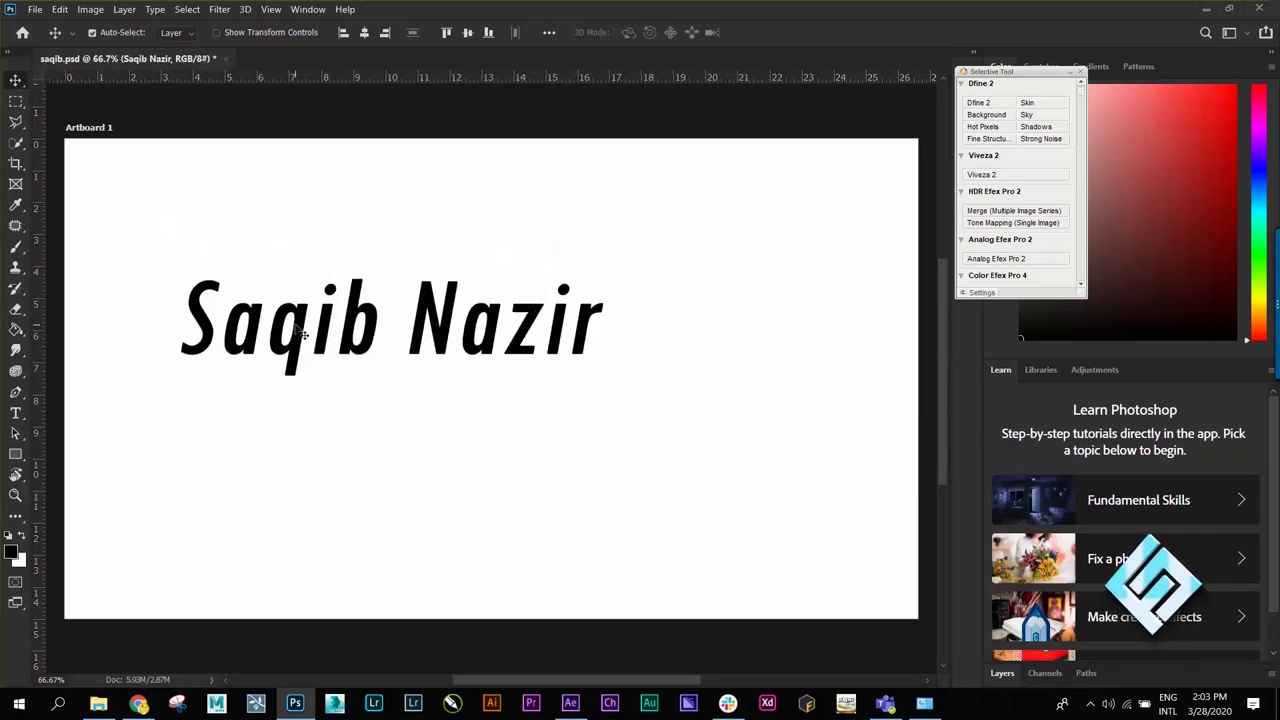
{"action": "key", "text": "t"}
{"action": "left_click", "coordinate": [308, 318]}
{"action": "key", "text": "ctrl+a"}
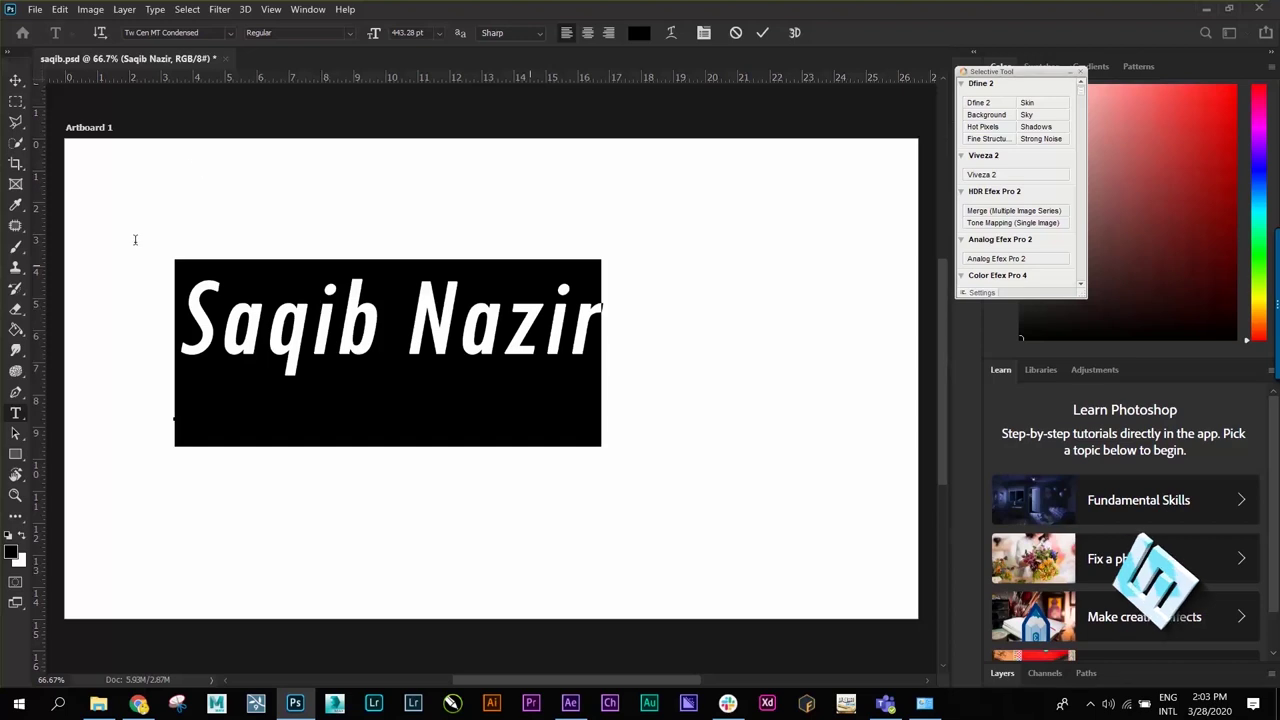
{"action": "left_click", "coordinate": [230, 33]}
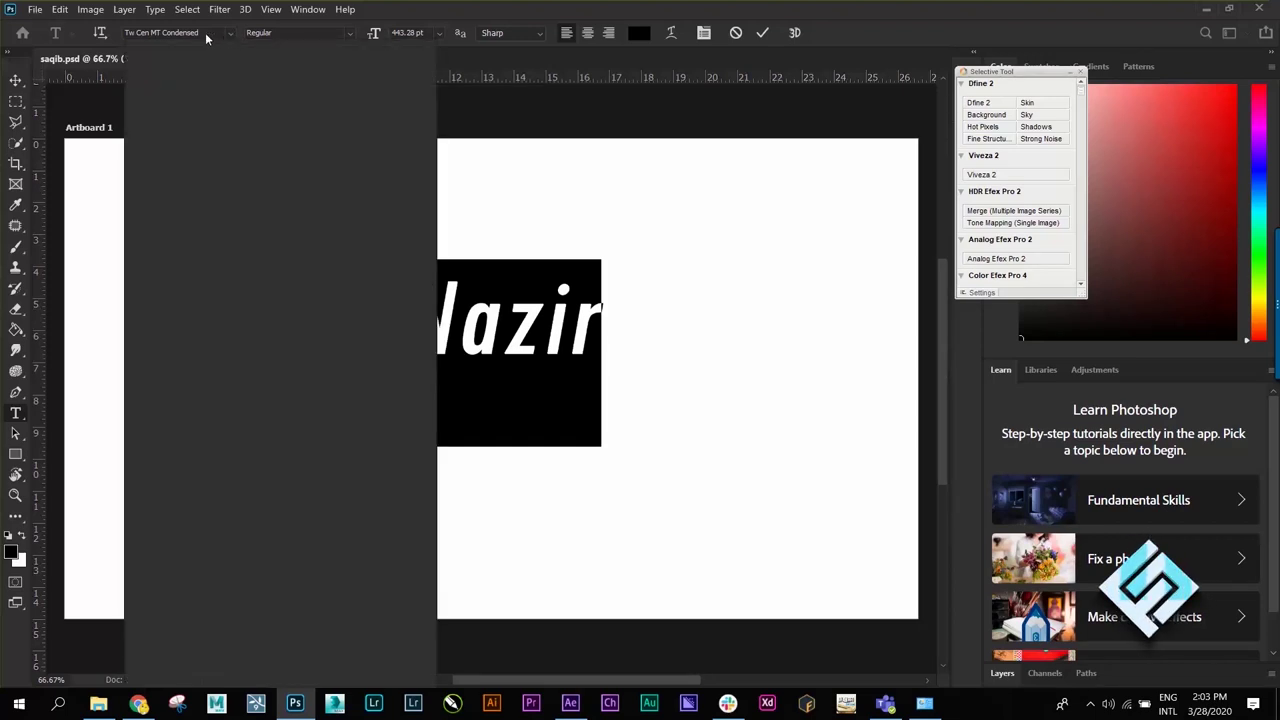
{"action": "type", "text": "gi"}
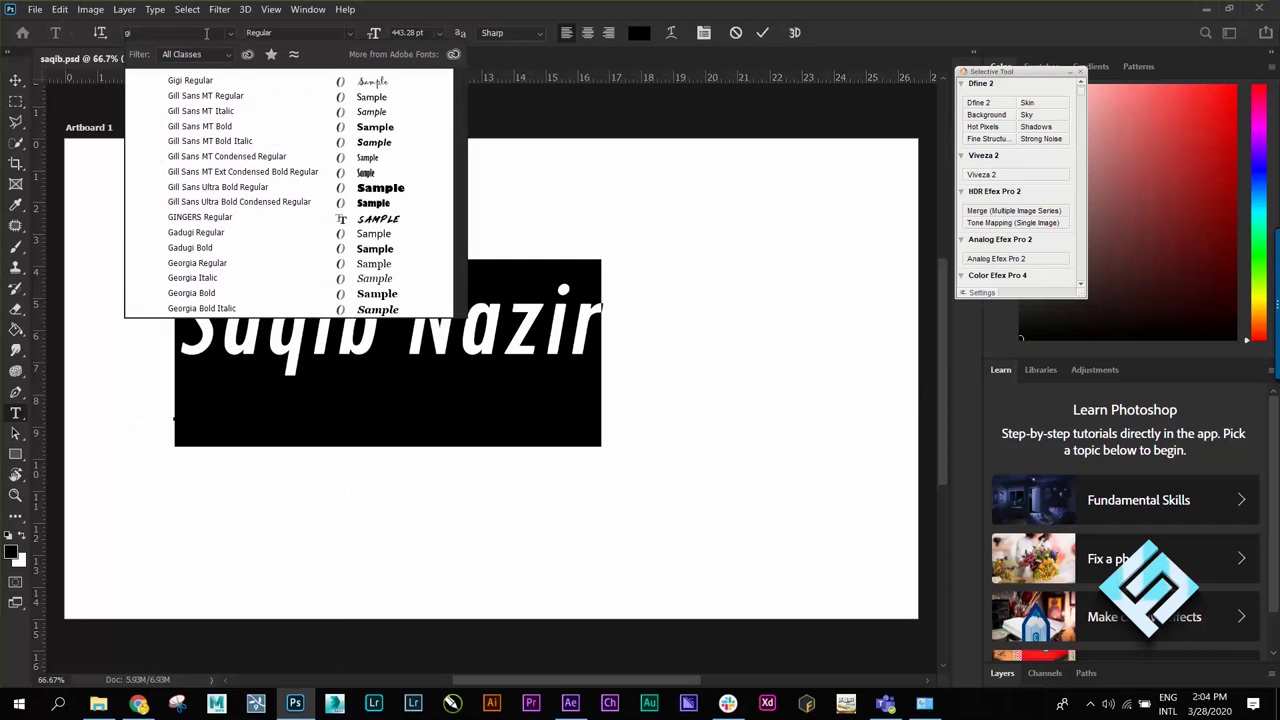
{"action": "type", "text": "n"}
{"action": "key", "text": "Return"}
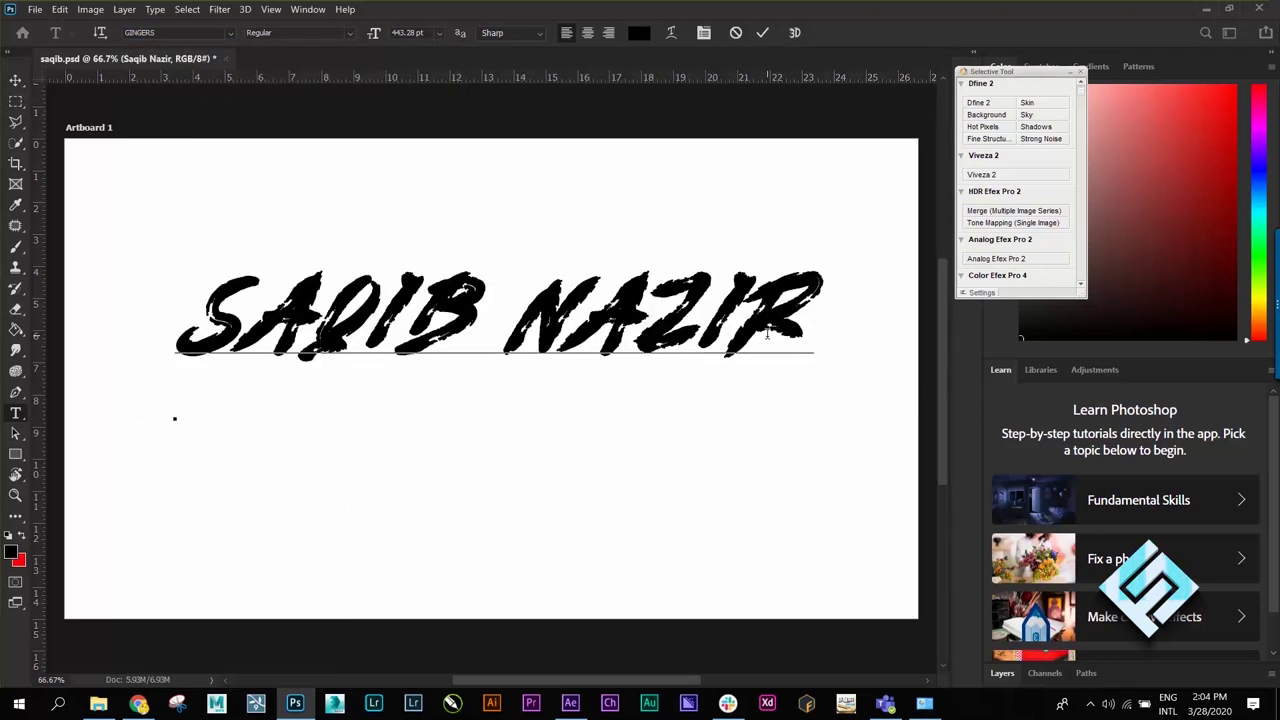
{"action": "left_click", "coordinate": [17, 80]}
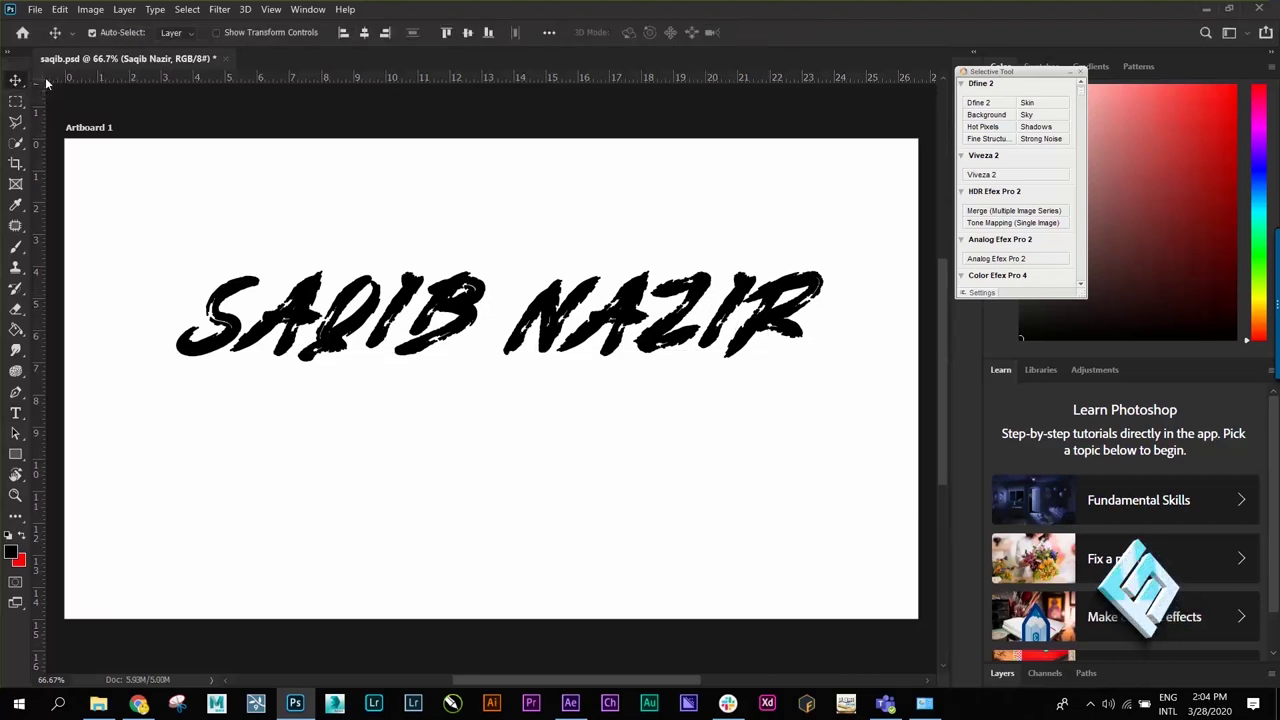
{"action": "left_click_drag", "start_coordinate": [372, 310], "coordinate": [362, 236]}
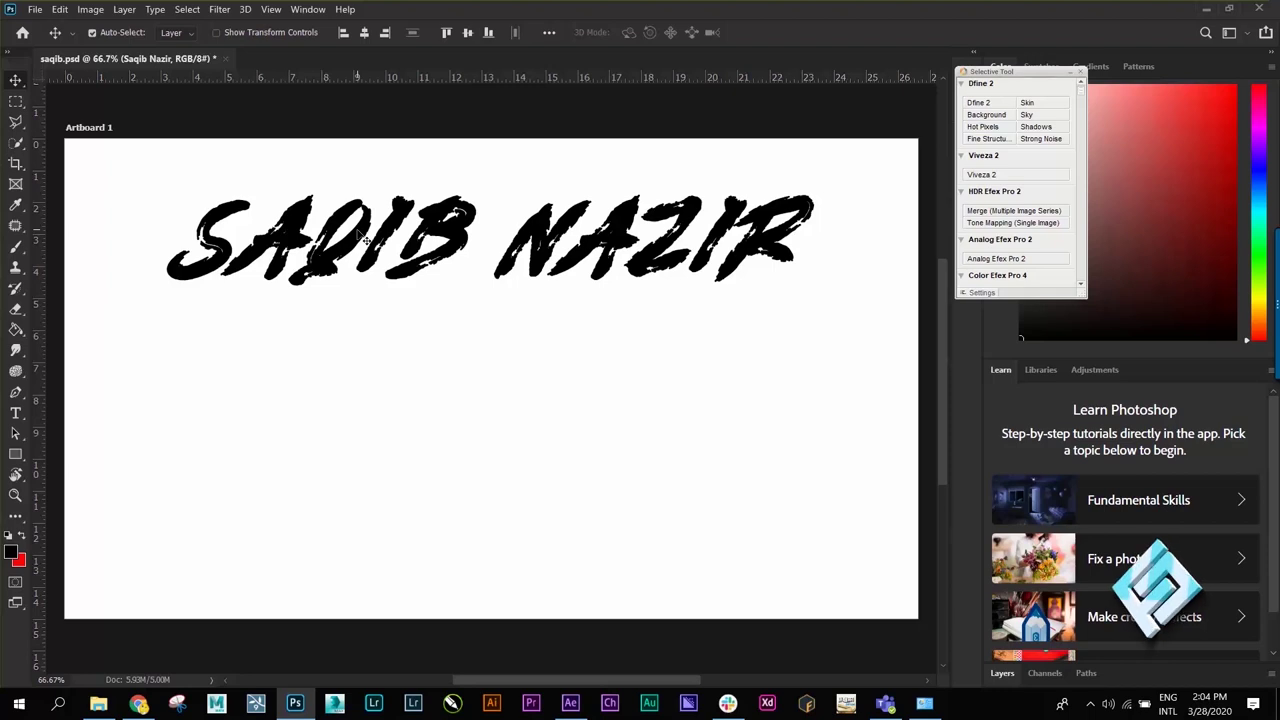
Nudge the heading further up and left, then minimize the floating Selective Tool panel
{"action": "left_click_drag", "start_coordinate": [362, 236], "coordinate": [338, 214]}
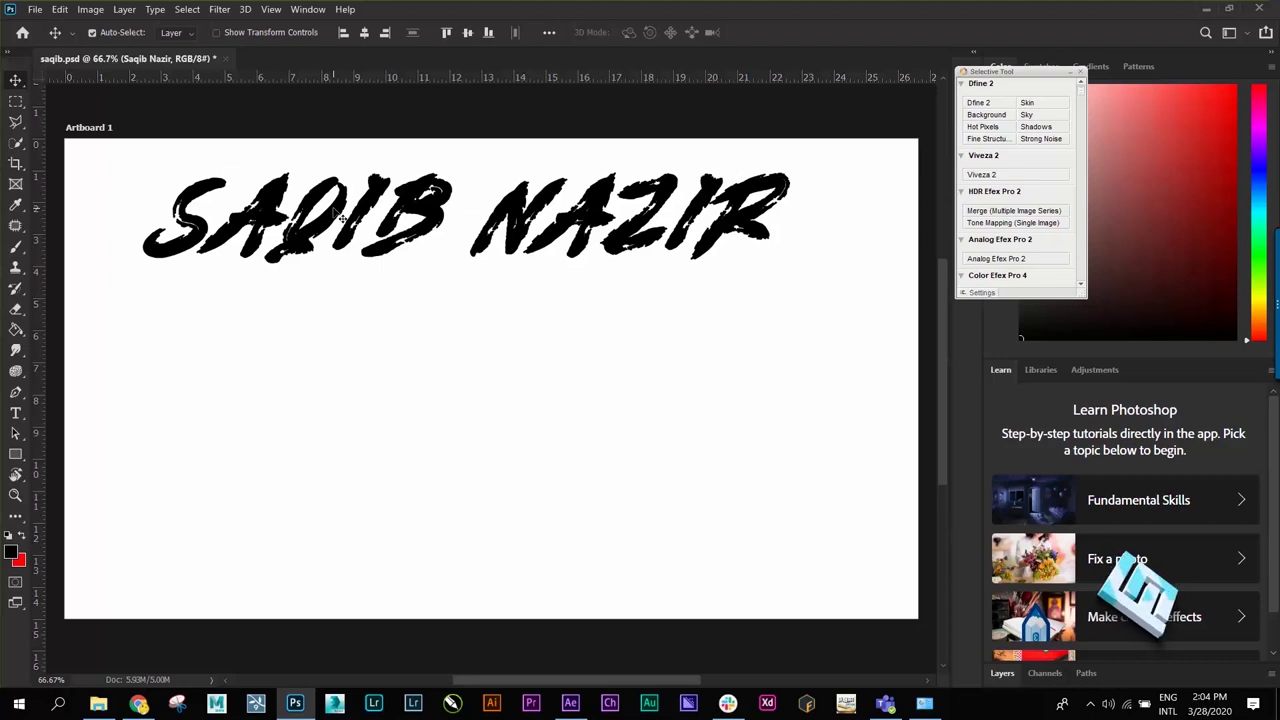
{"action": "left_click", "coordinate": [1068, 71]}
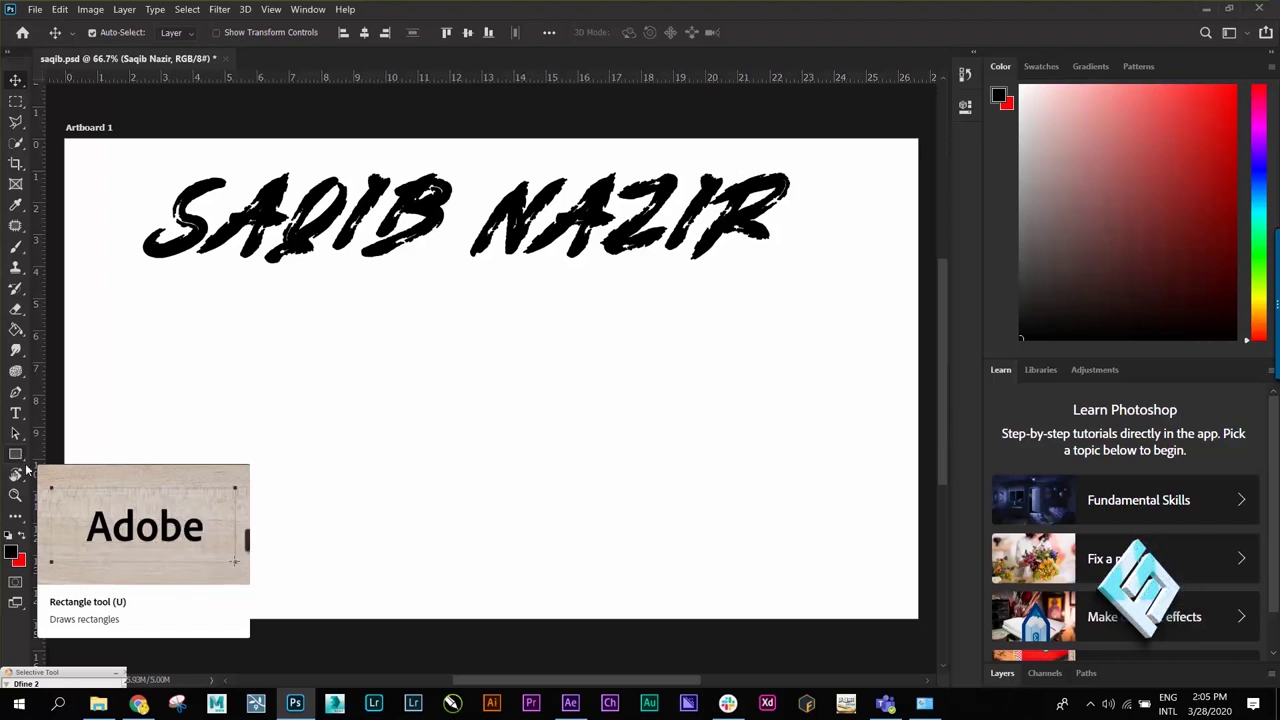
Draw a circle below the heading with the Ellipse Tool
{"action": "left_click", "coordinate": [22, 460]}
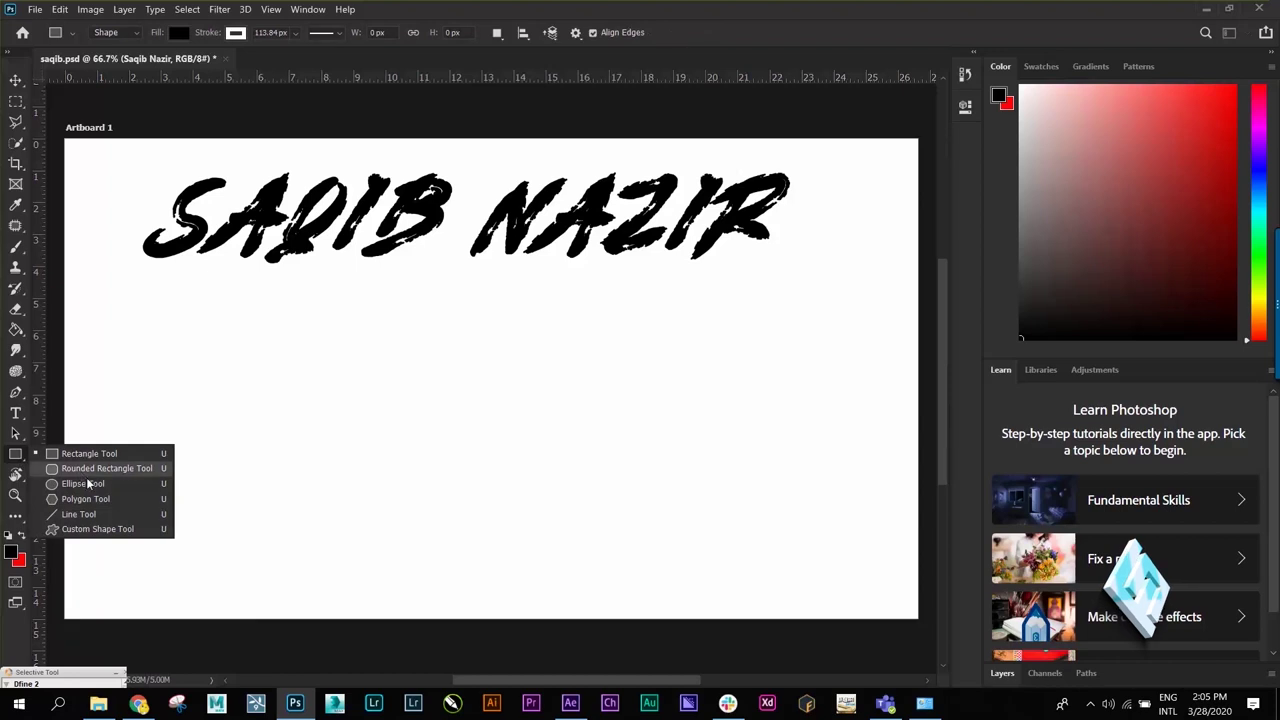
{"action": "left_click", "coordinate": [85, 484]}
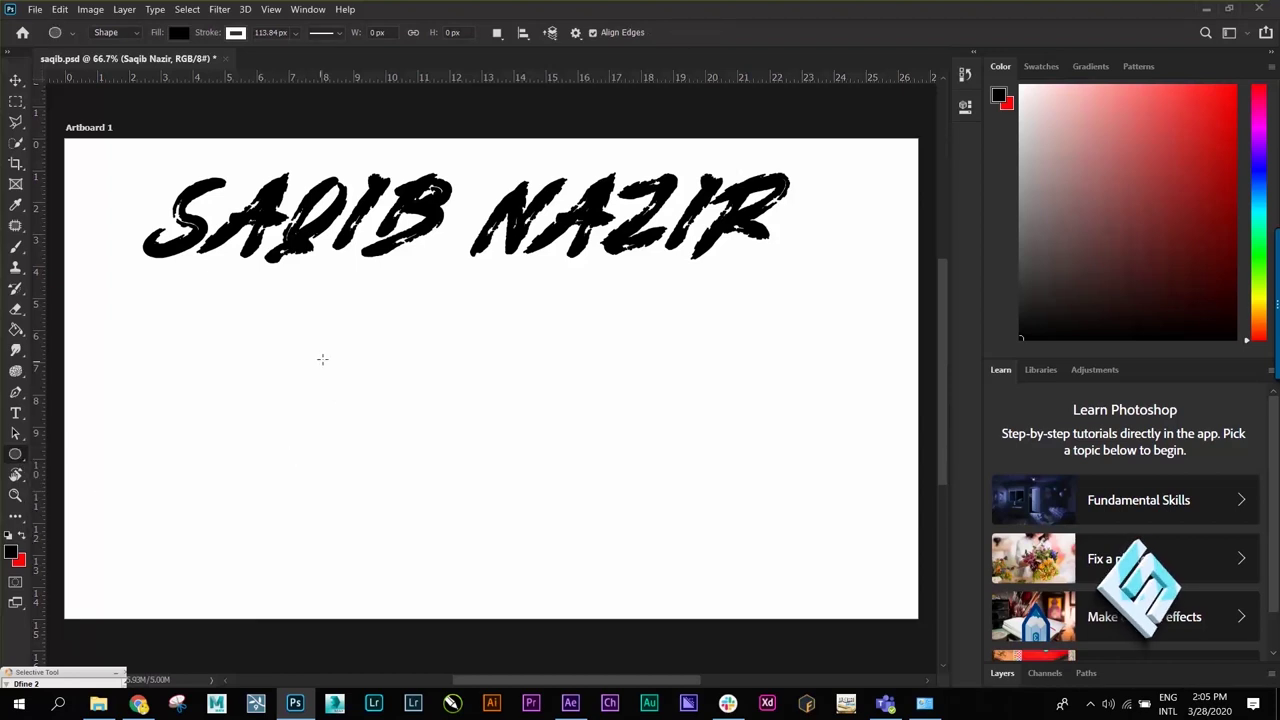
{"action": "left_click_drag", "start_coordinate": [341, 405], "coordinate": [548, 606]}
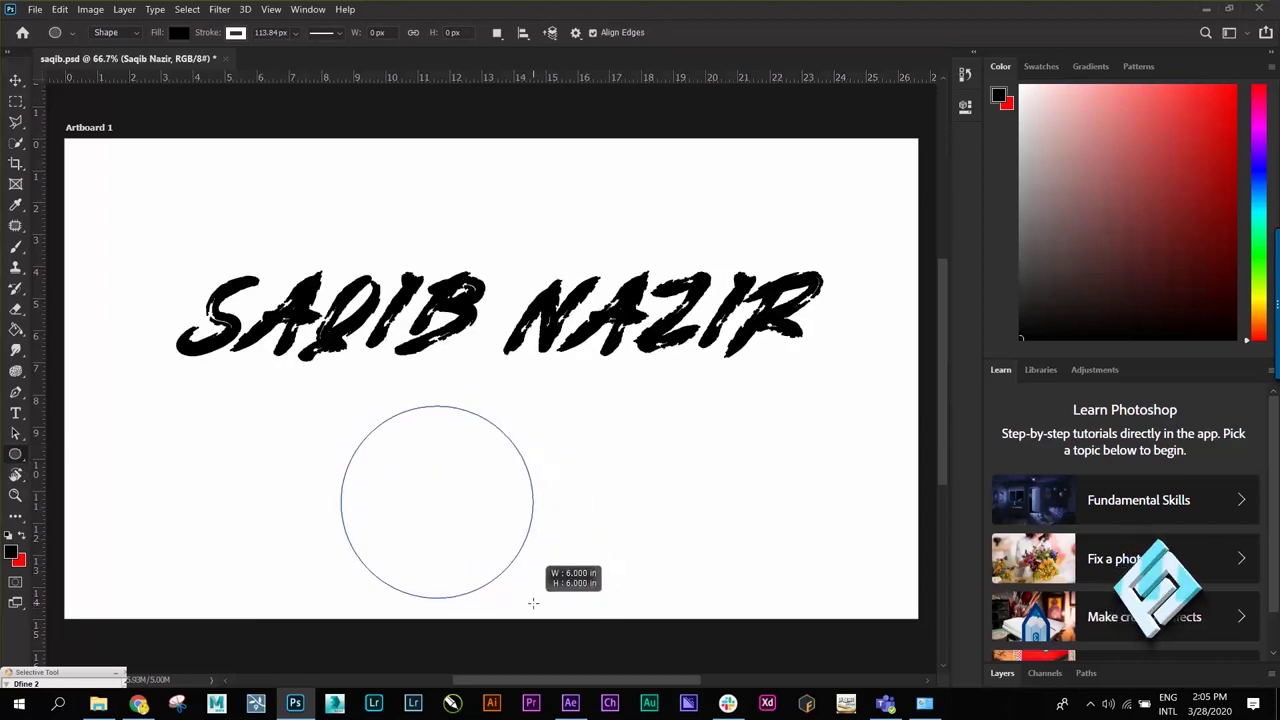
{"action": "left_click_drag", "start_coordinate": [548, 606], "coordinate": [540, 604]}
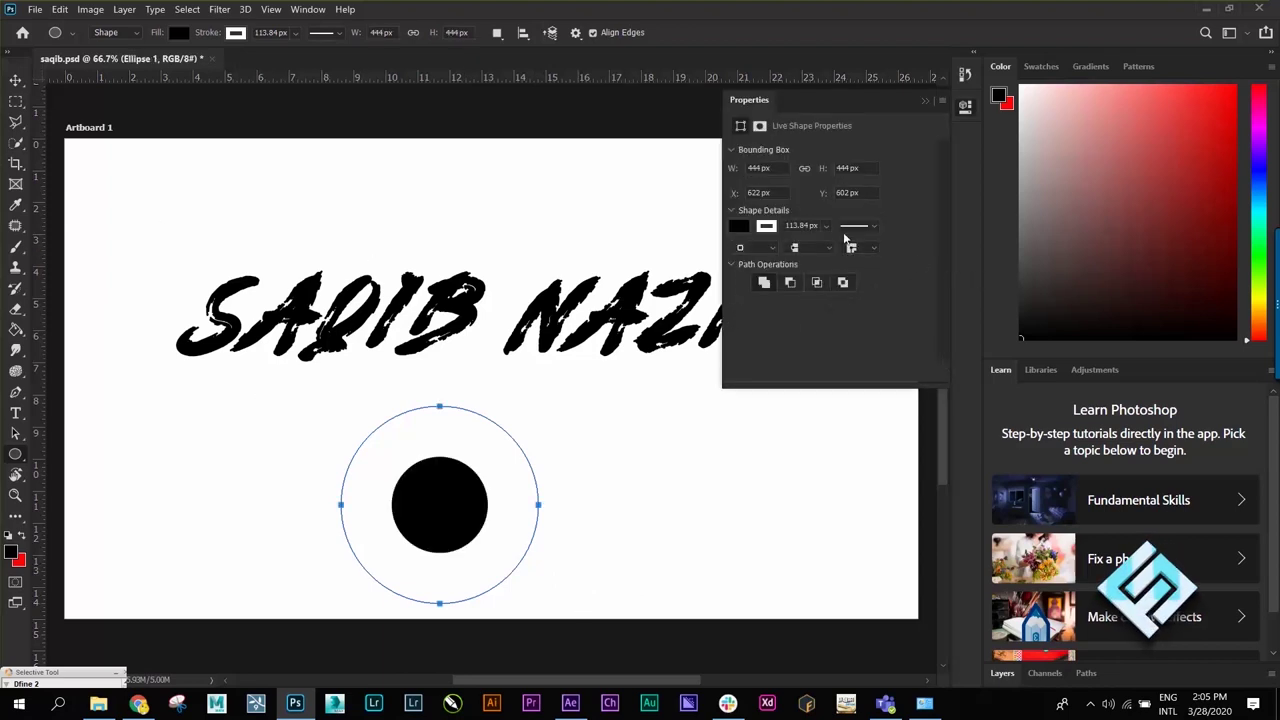
Give the circle no fill and a black stroke thinned to under 1 px
{"action": "left_click", "coordinate": [243, 34]}
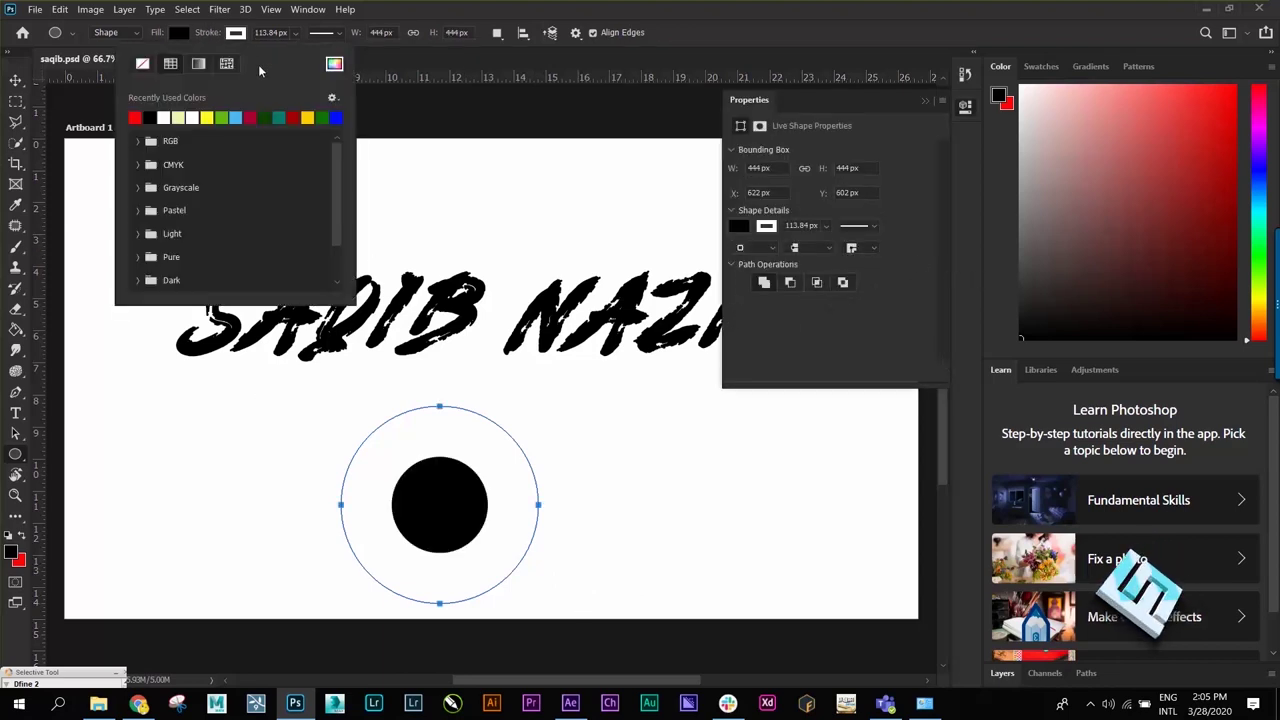
{"action": "left_click", "coordinate": [143, 63]}
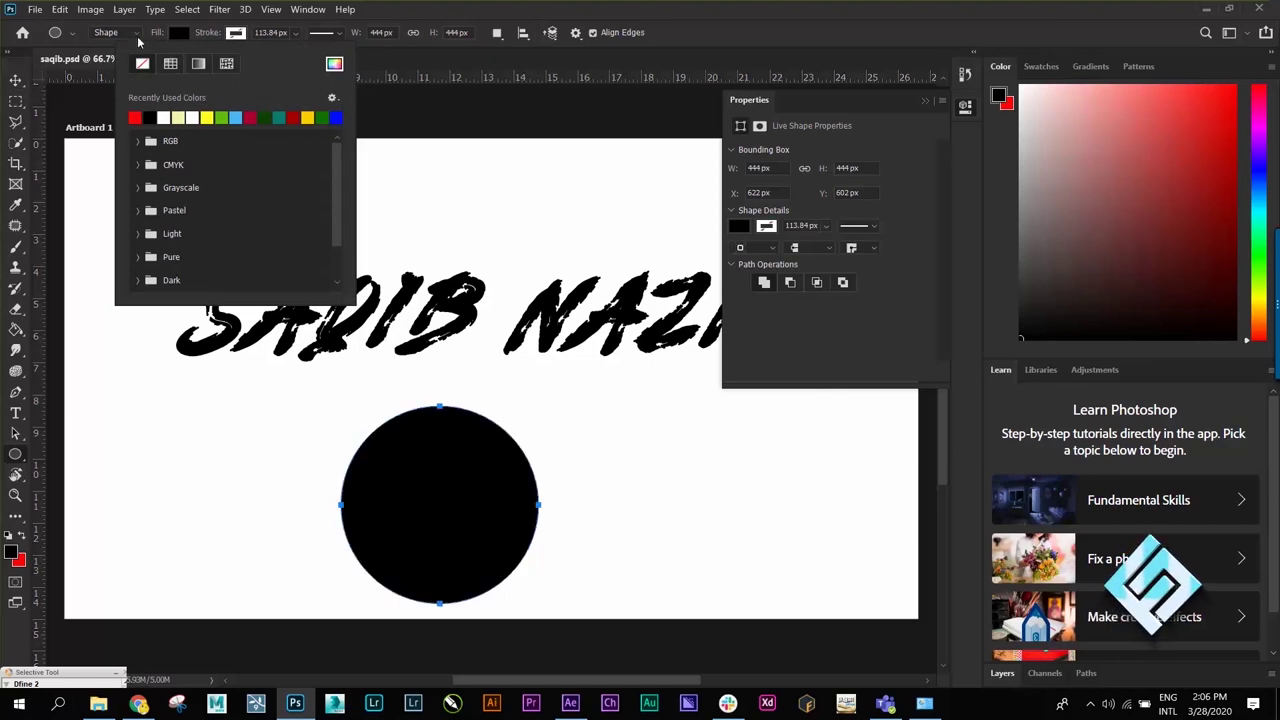
{"action": "left_click", "coordinate": [110, 32]}
{"action": "left_click", "coordinate": [179, 32]}
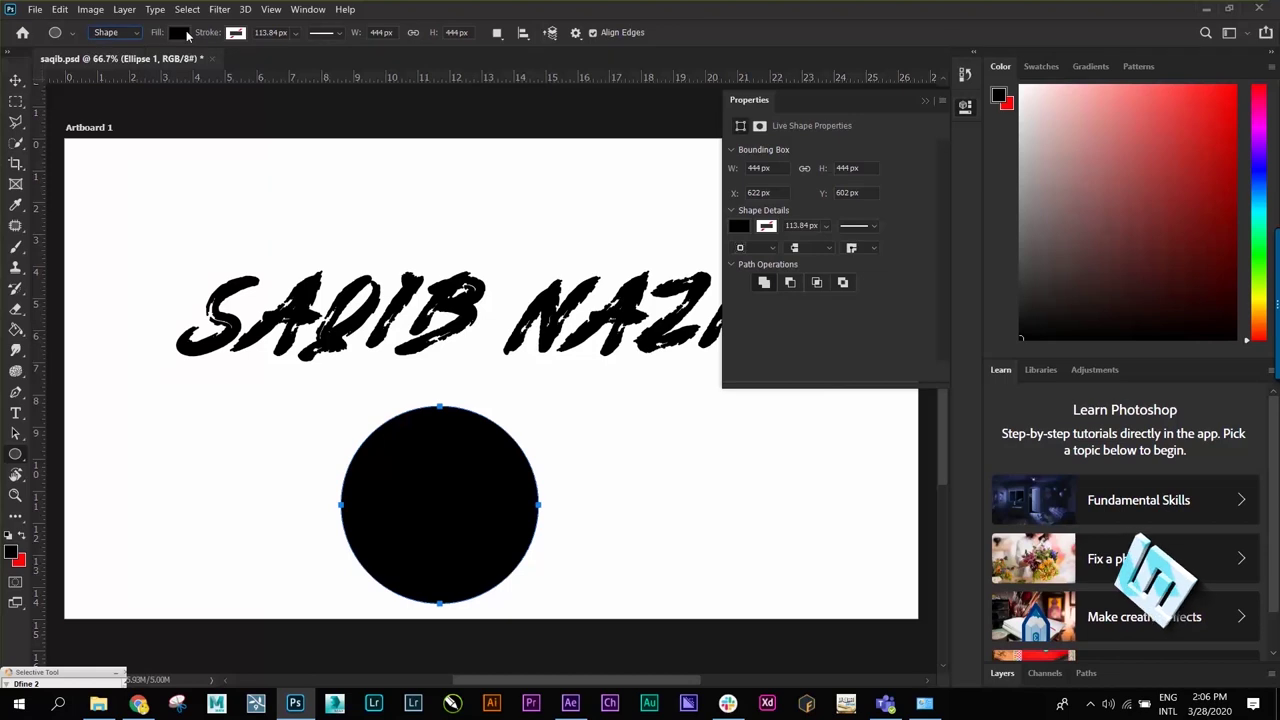
{"action": "left_click", "coordinate": [179, 32]}
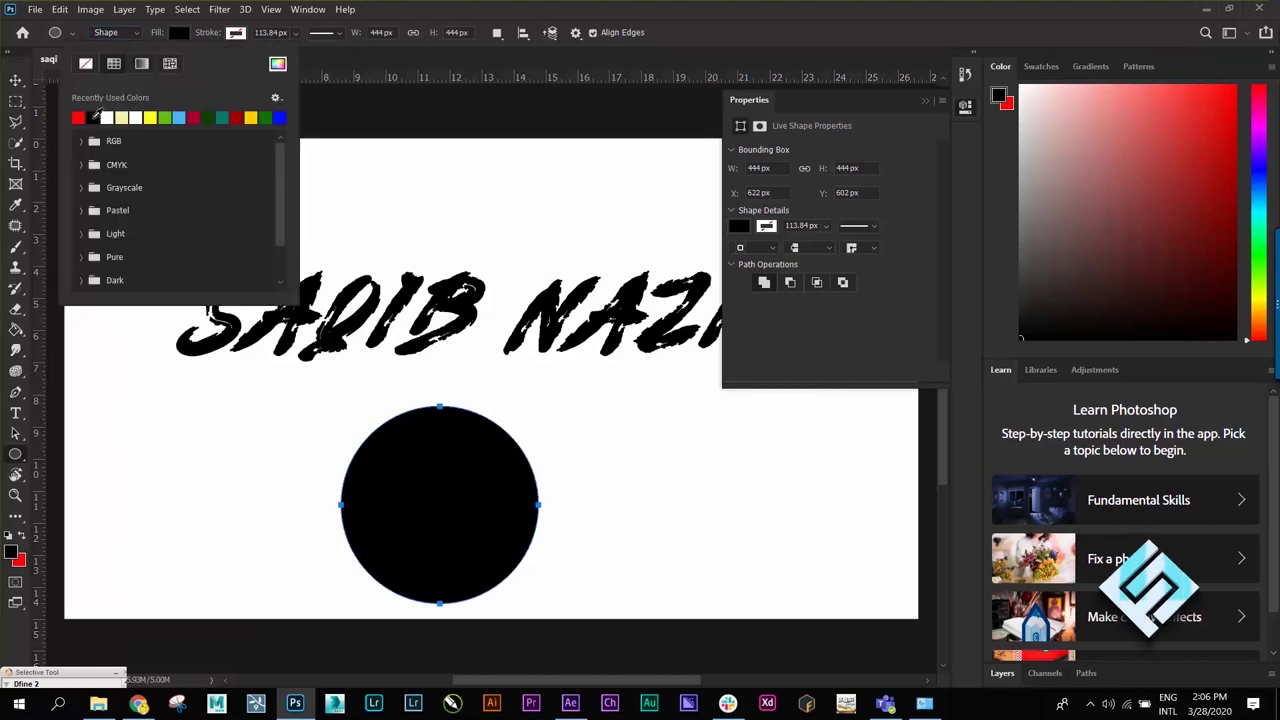
{"action": "left_click", "coordinate": [107, 117]}
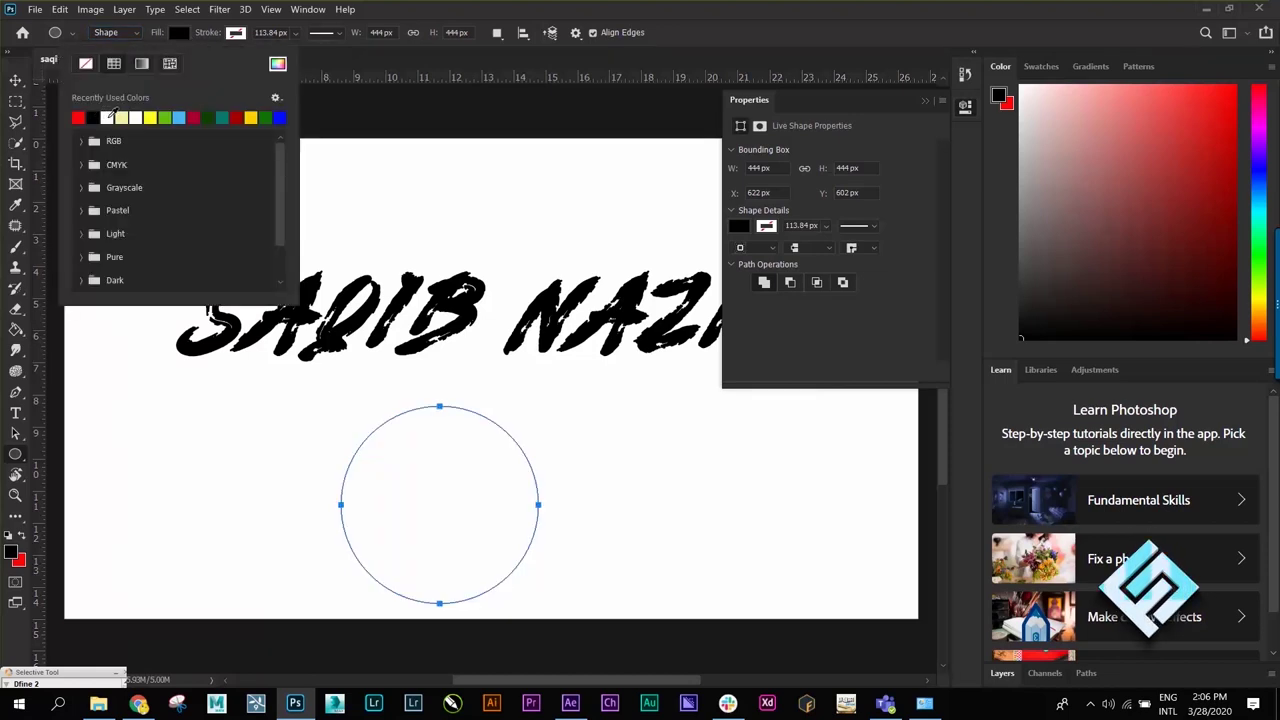
{"action": "left_click", "coordinate": [86, 66]}
{"action": "left_click", "coordinate": [235, 33]}
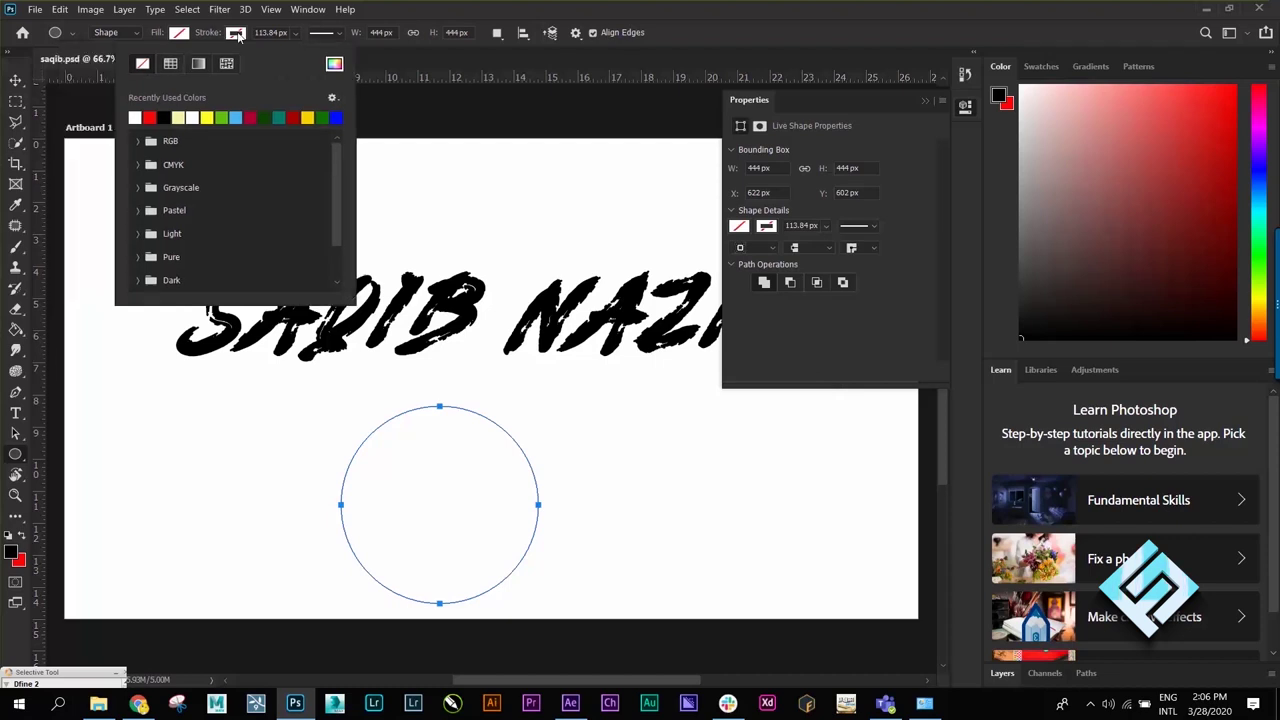
{"action": "left_click", "coordinate": [163, 117]}
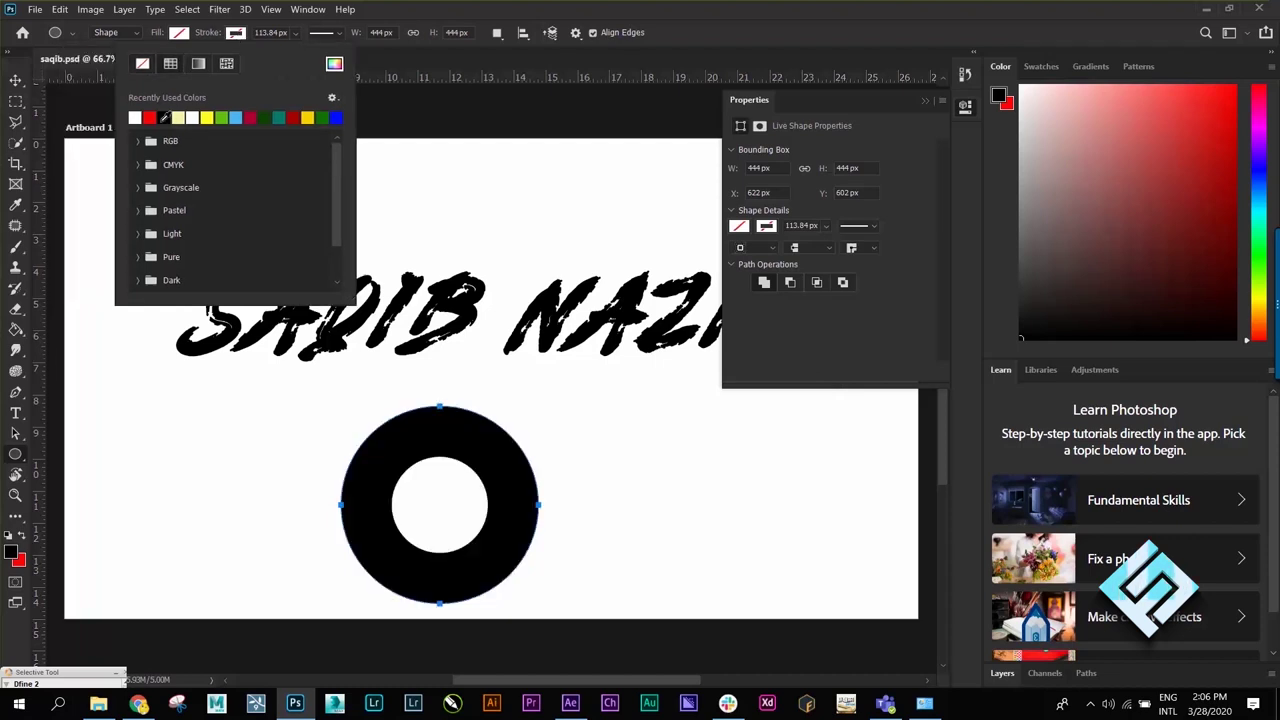
{"action": "left_click", "coordinate": [294, 33]}
{"action": "left_click_drag", "start_coordinate": [308, 52], "coordinate": [251, 52]}
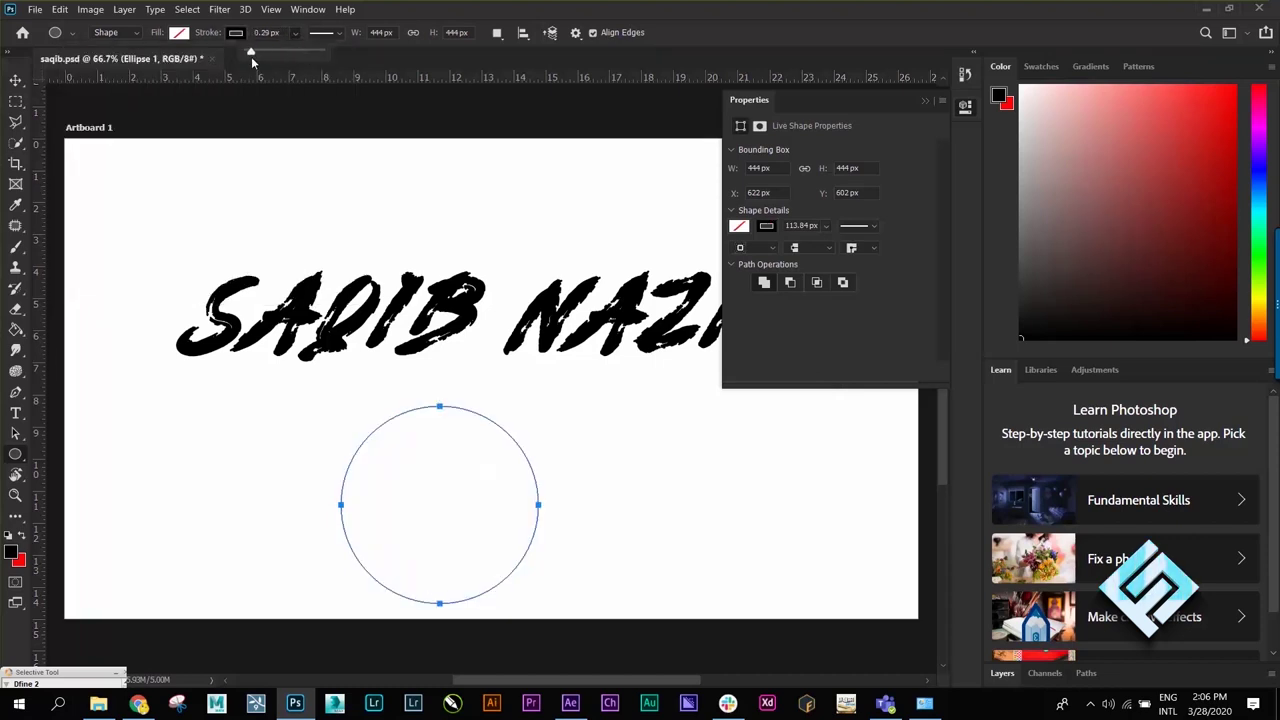
Move the circle slightly up and left with the Move tool
{"action": "key", "text": "v"}
{"action": "left_click_drag", "start_coordinate": [433, 473], "coordinate": [405, 397]}
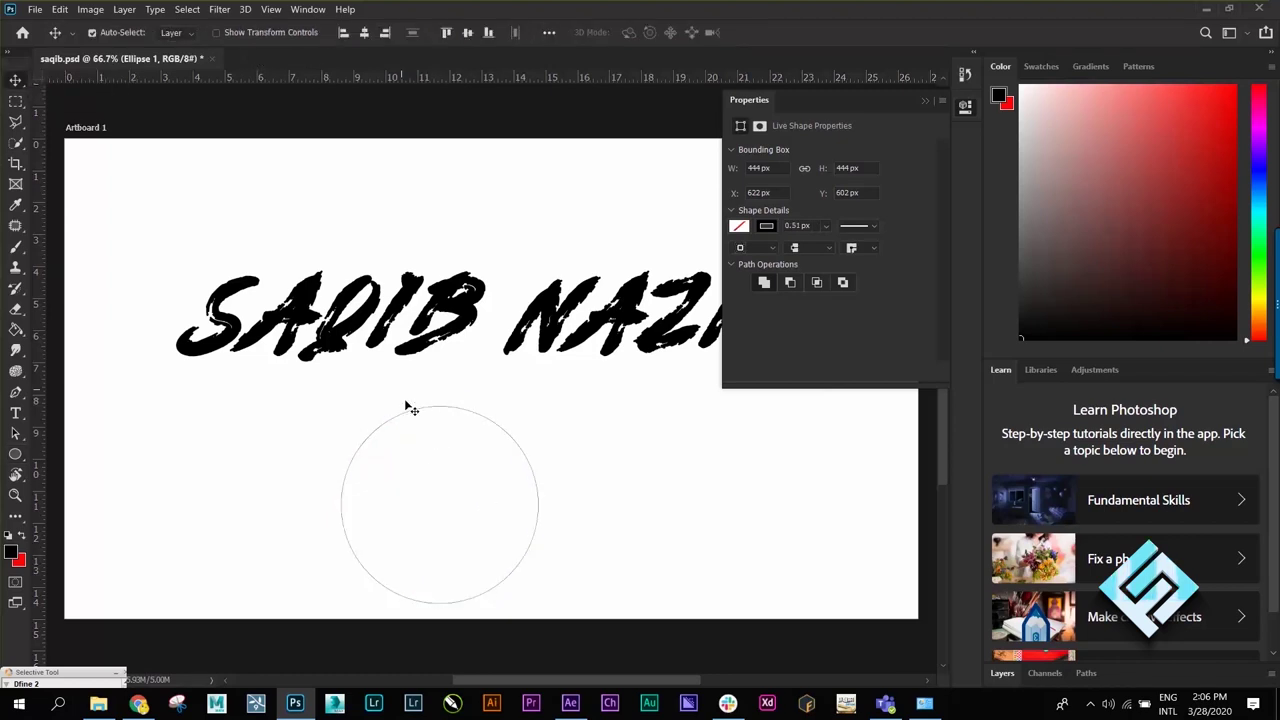
{"action": "left_click", "coordinate": [1001, 672]}
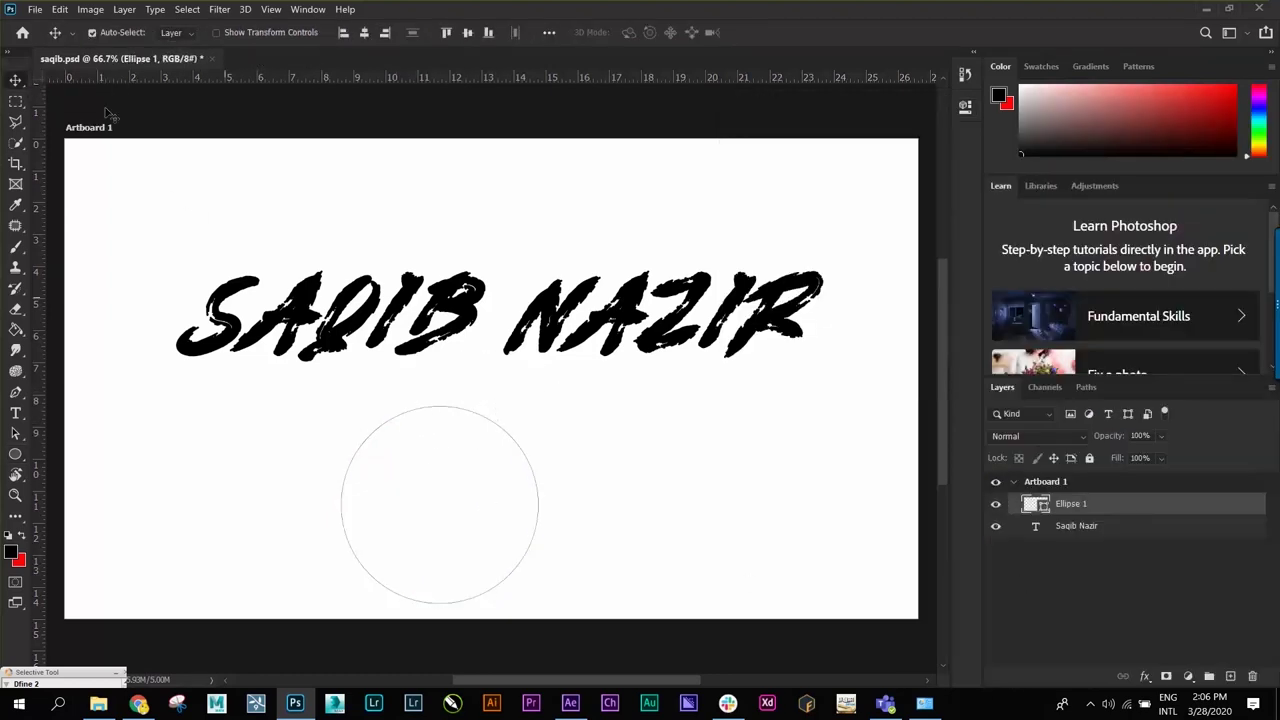
{"action": "left_click_drag", "start_coordinate": [417, 421], "coordinate": [398, 400]}
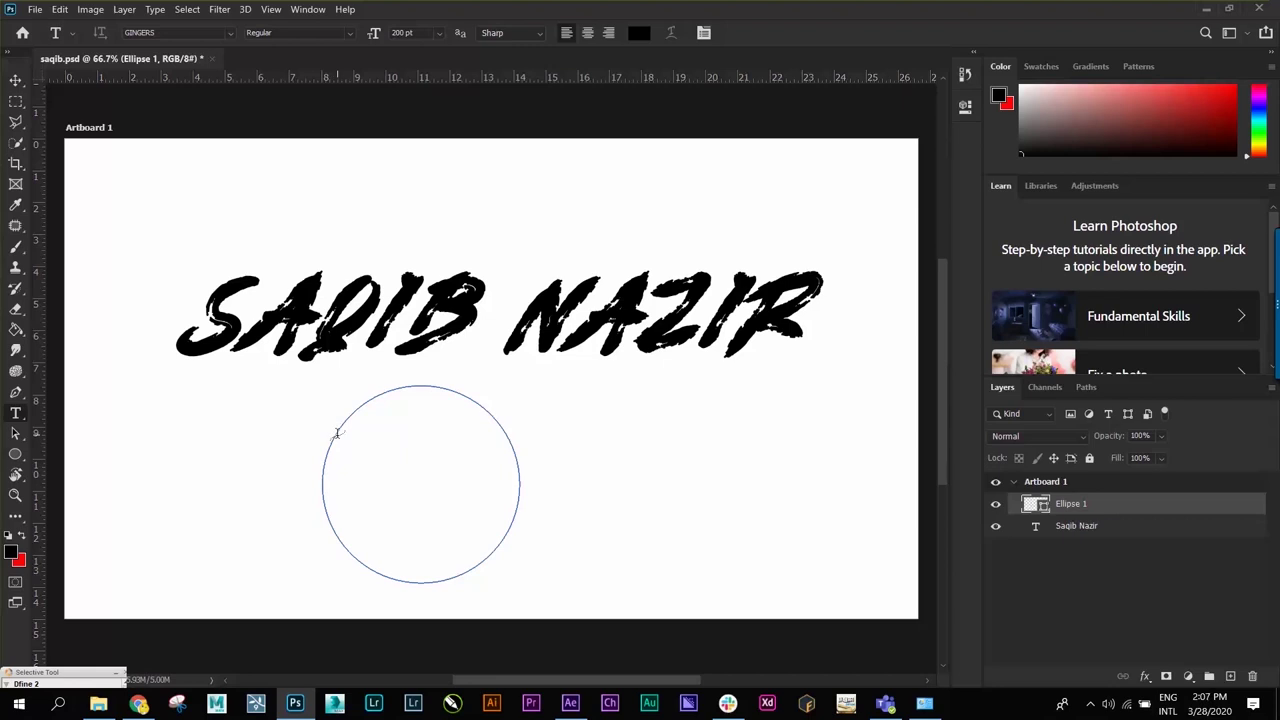
Type 'TEXT TOOL' along the ellipse path, commit it, and move it right of the circle outline
{"action": "left_click", "coordinate": [327, 450]}
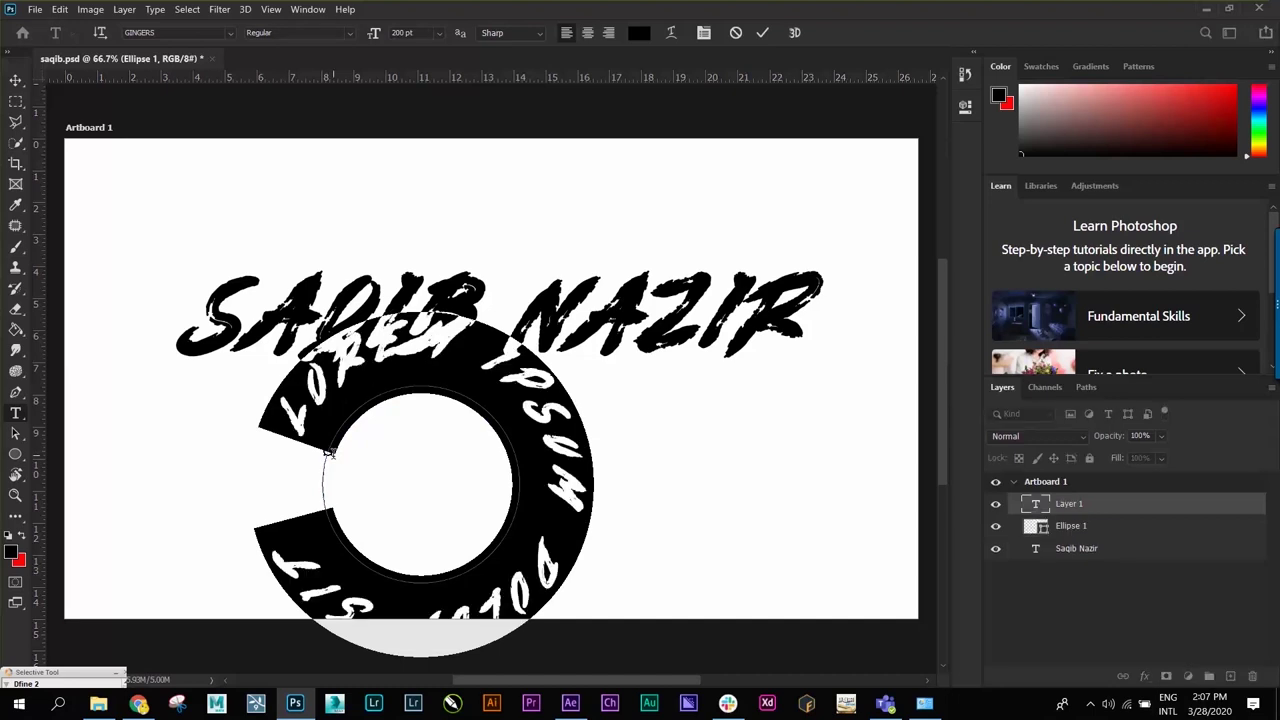
{"action": "type", "text": "TEXT  "}
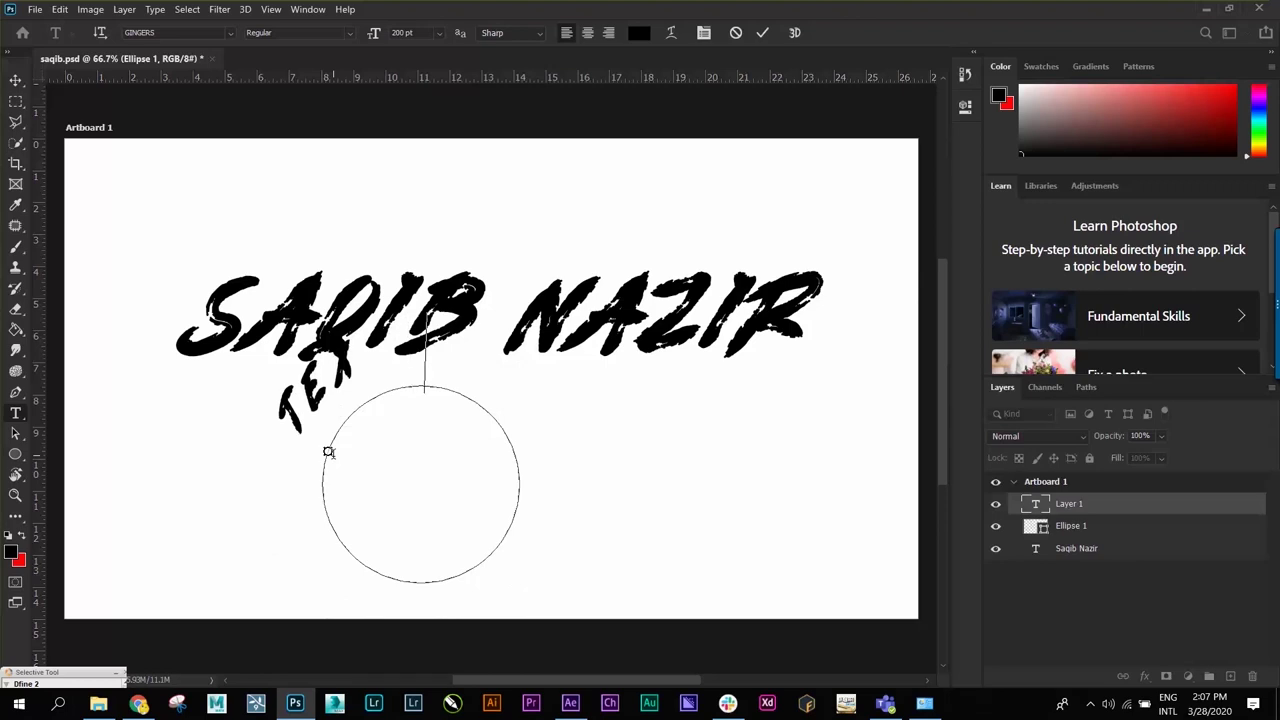
{"action": "type", "text": "TOOL"}
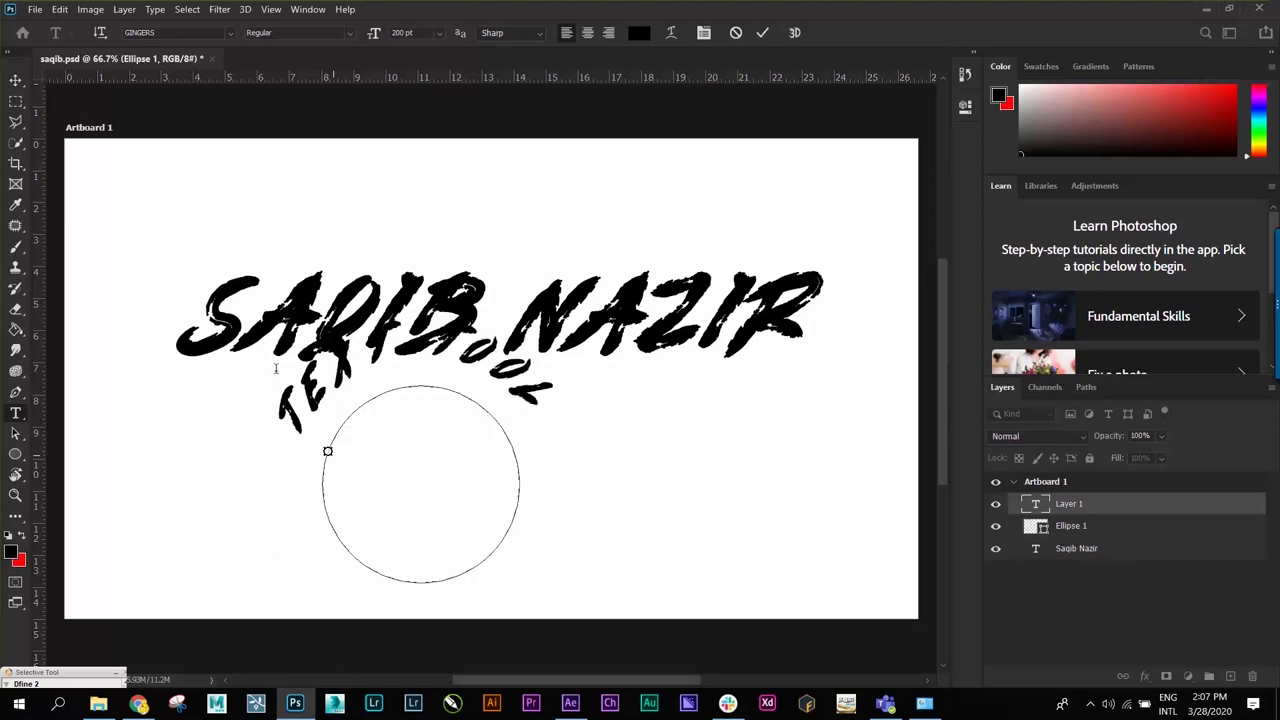
{"action": "left_click", "coordinate": [16, 81]}
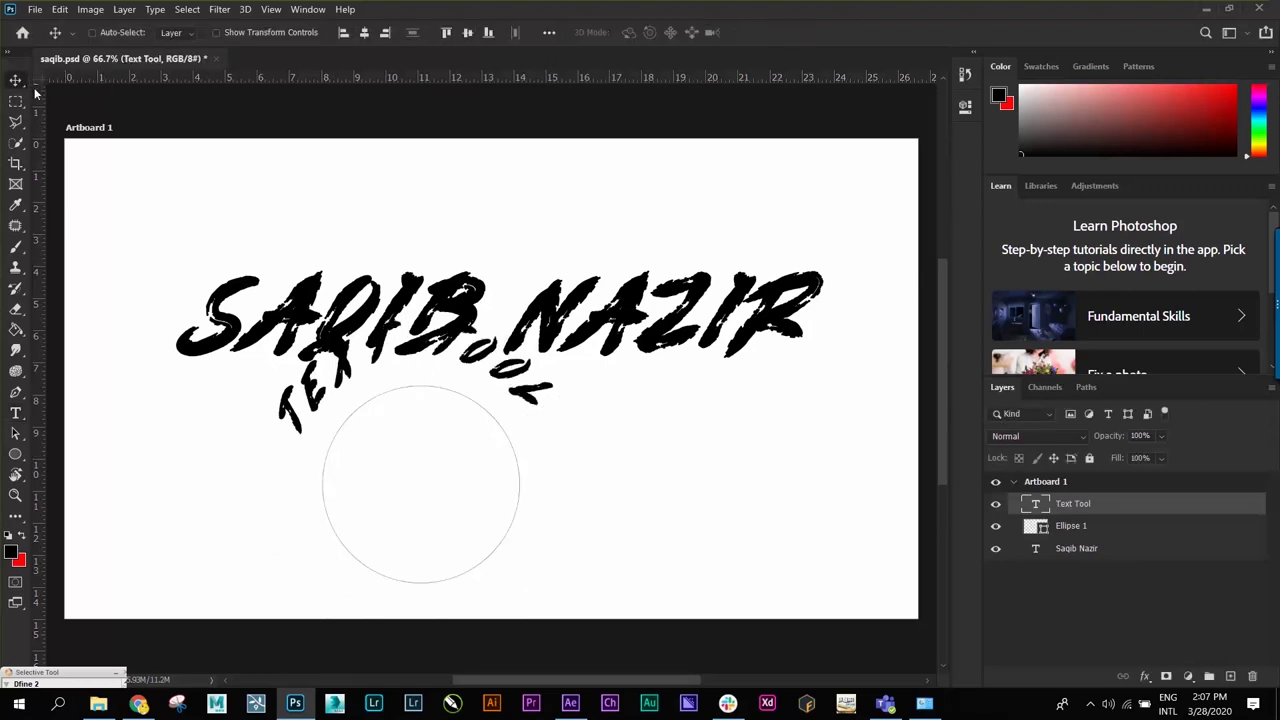
{"action": "mouse_move", "coordinate": [491, 422]}
{"action": "left_mouse_down"}
{"action": "mouse_move", "coordinate": [520, 455]}
{"action": "mouse_move", "coordinate": [790, 514]}
{"action": "left_mouse_up"}
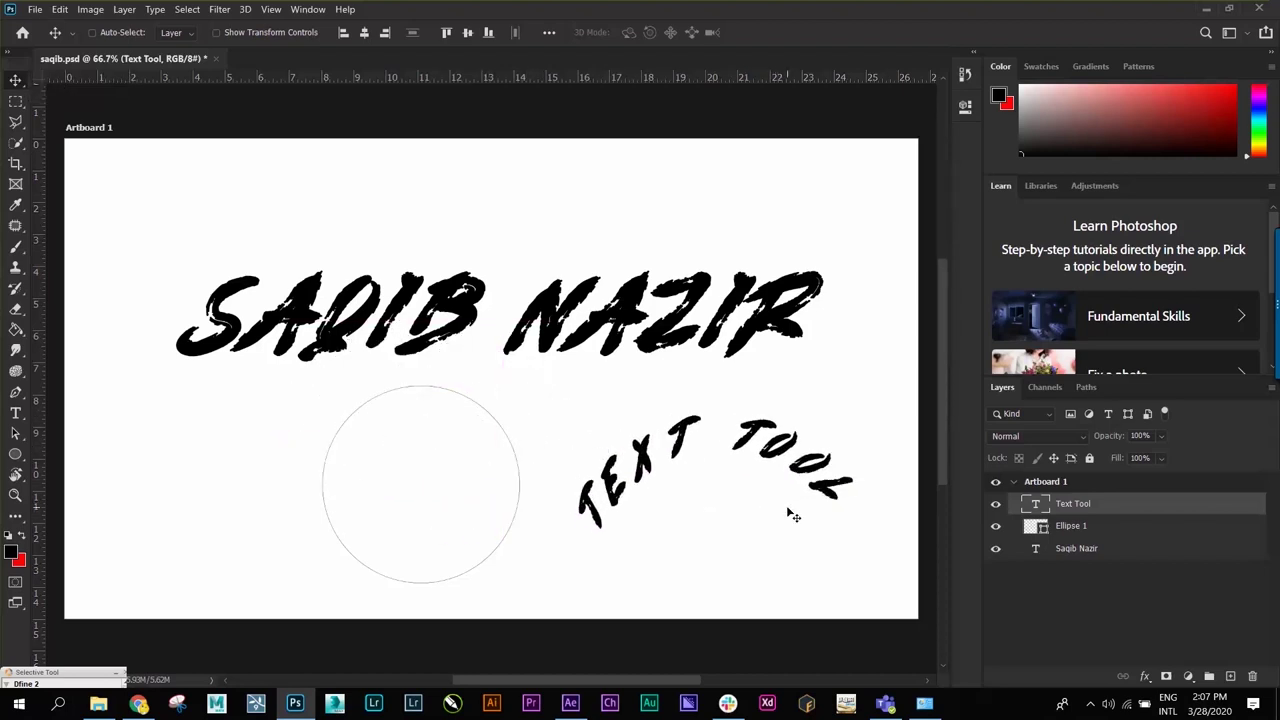